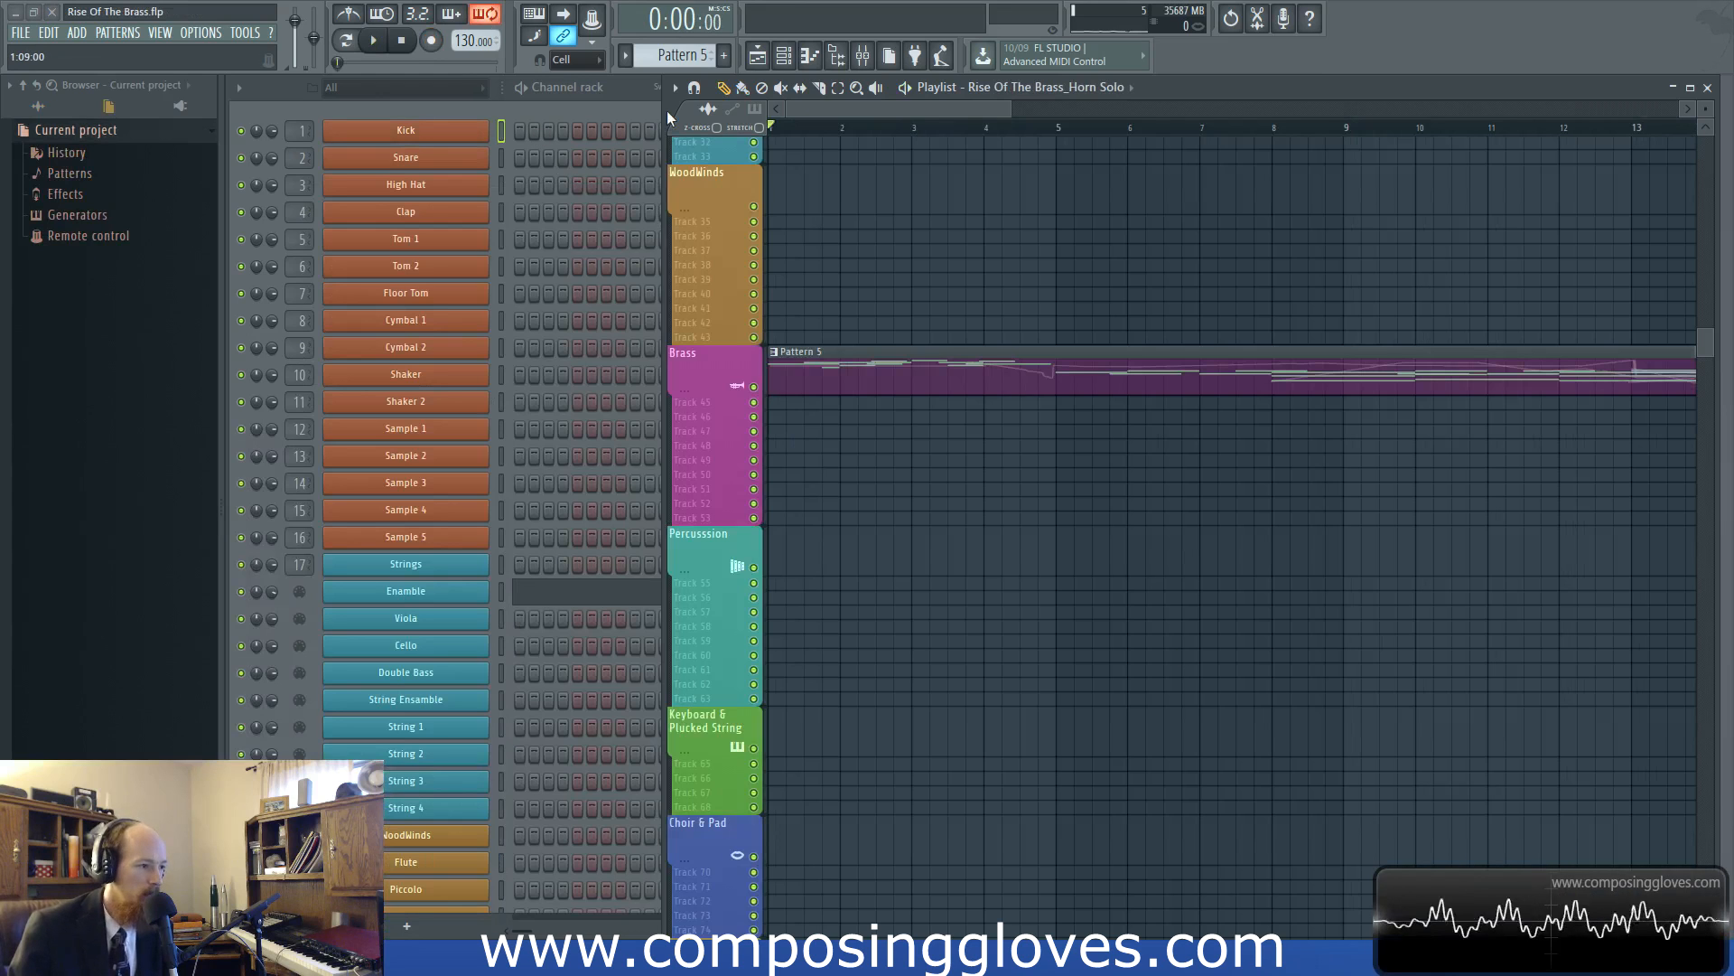
Look through the channel rack's instrument groups and the playlist's Brass track holding Pattern 5
left_click(642, 106)
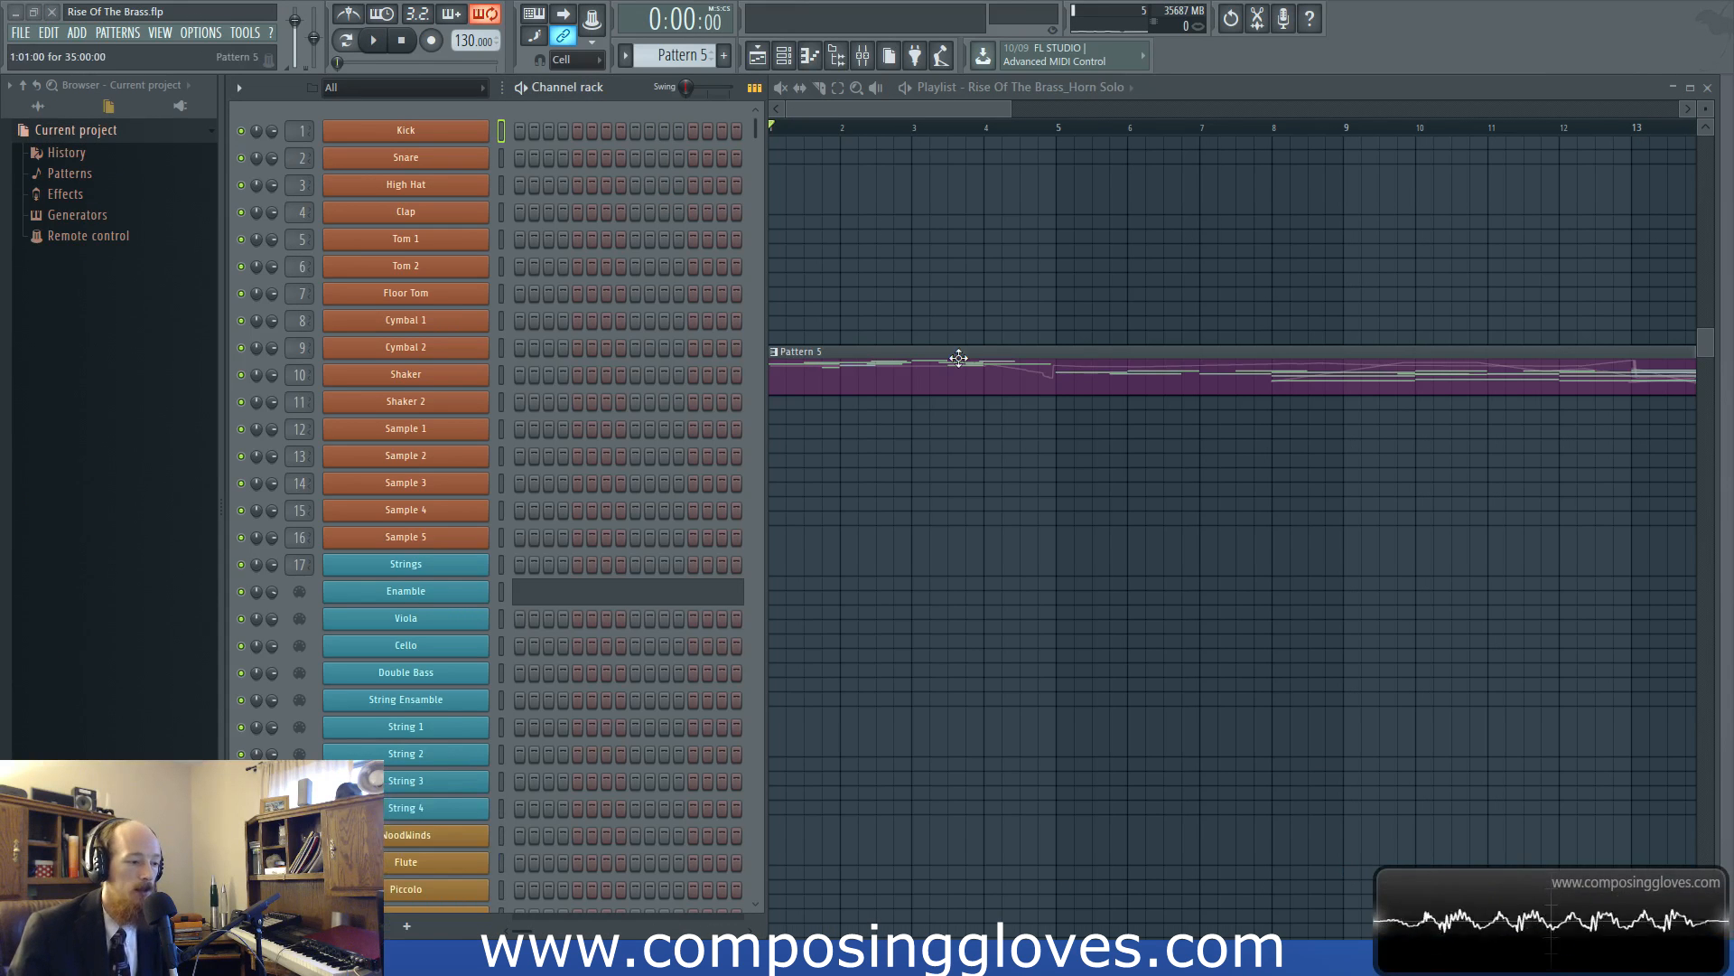
left_click(853, 395)
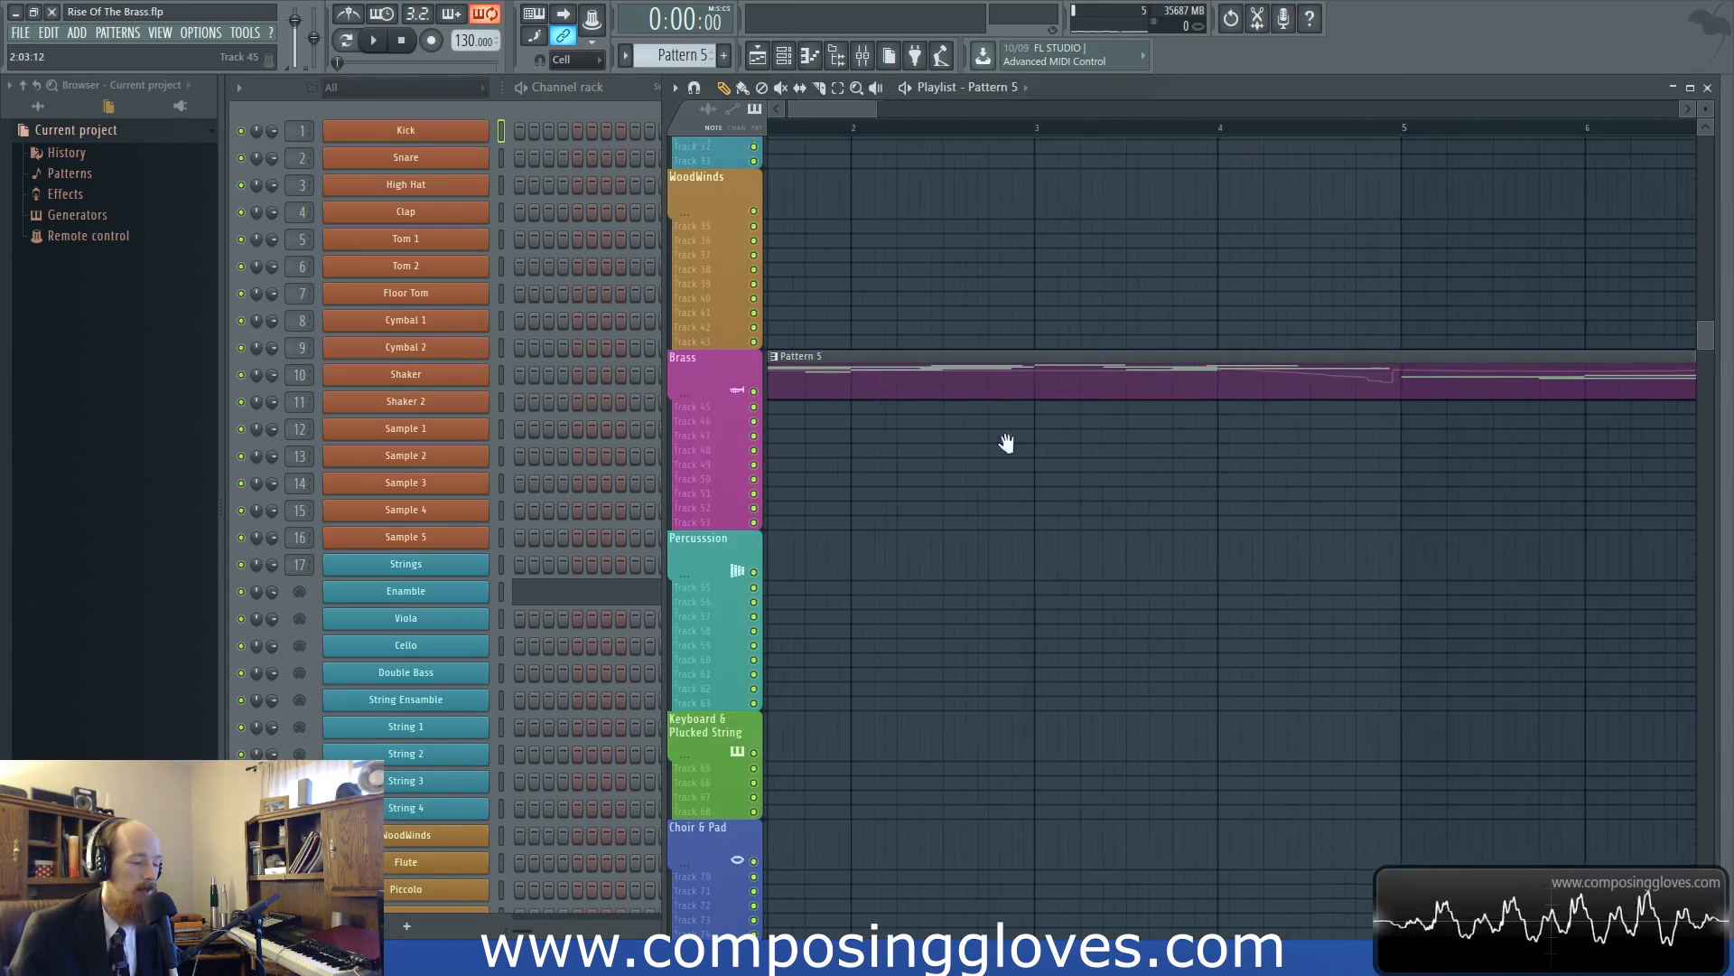
scroll(904, 398, "up", 2)
scroll(944, 396, "down", 3)
scroll(543, 566, "down", 15)
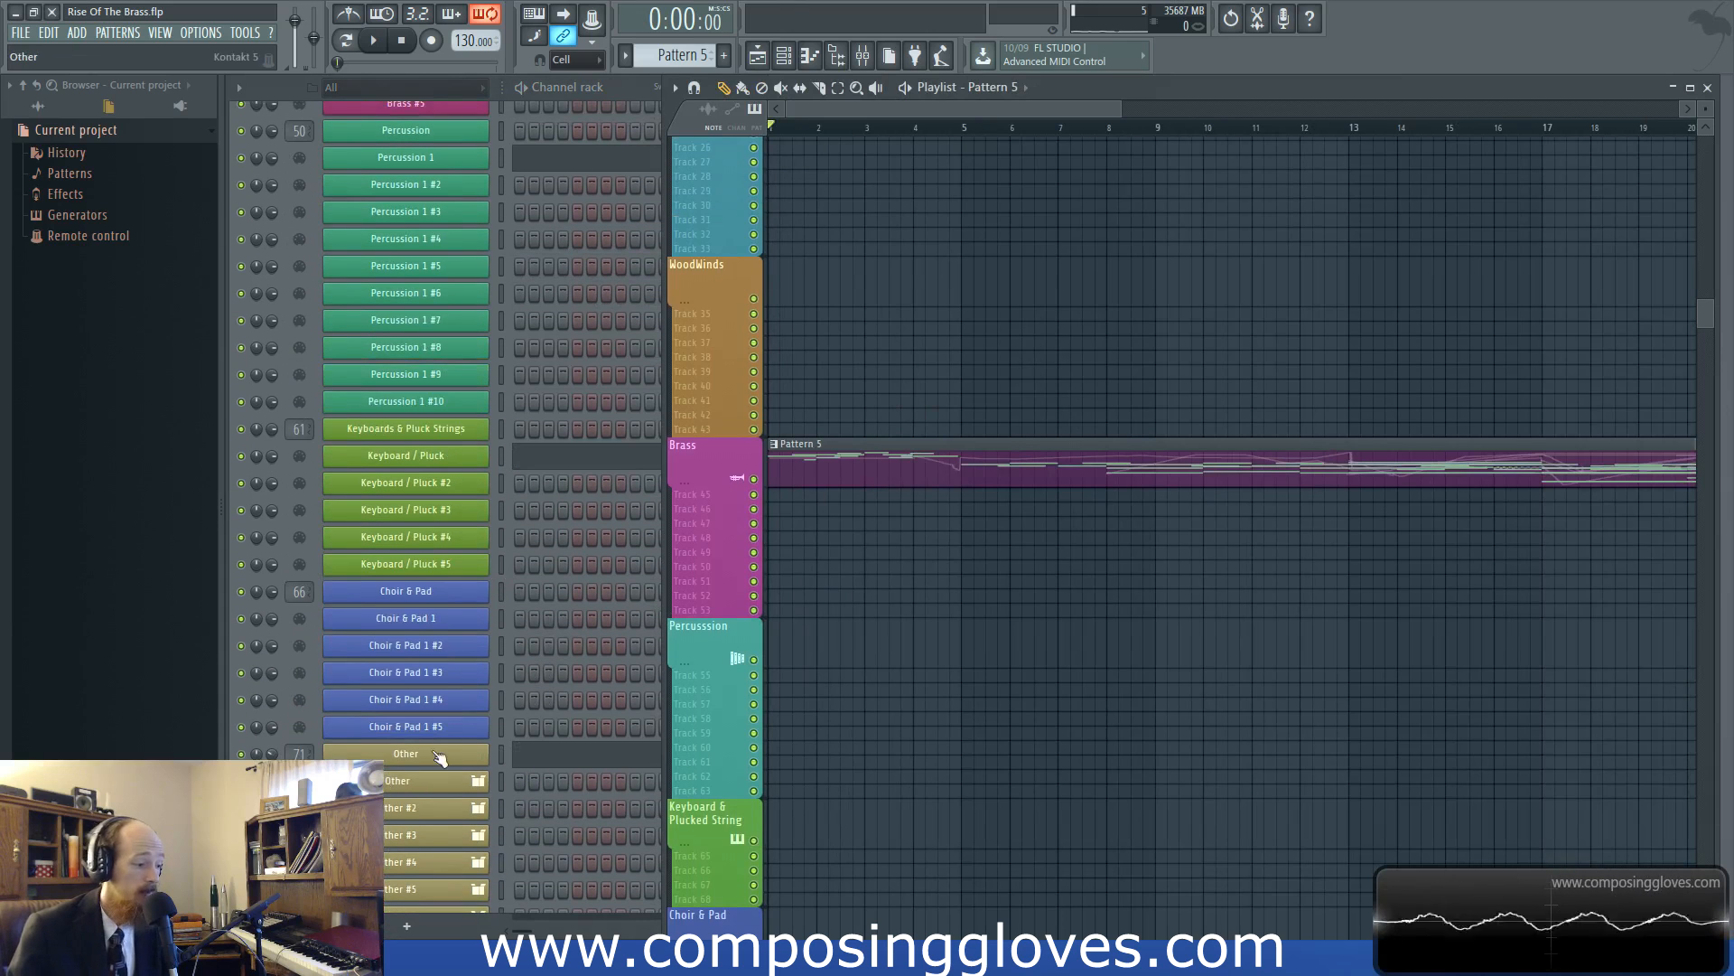
scroll(492, 696, "up", 12)
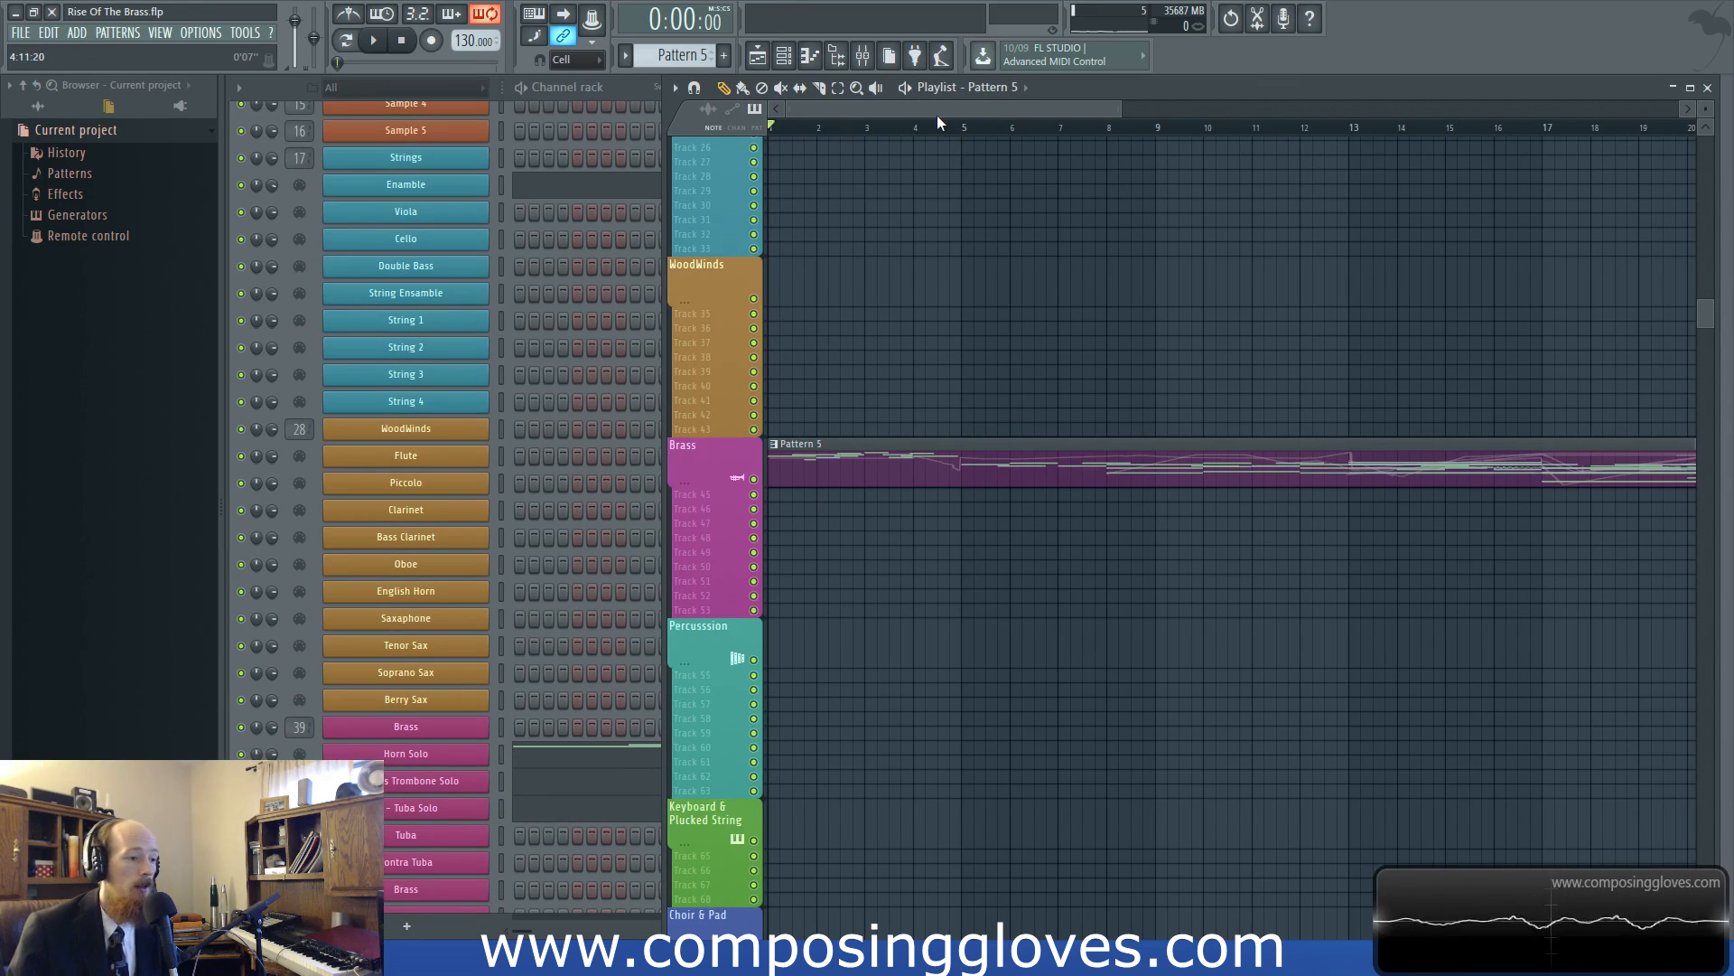
left_click_drag(877, 112, 757, 112)
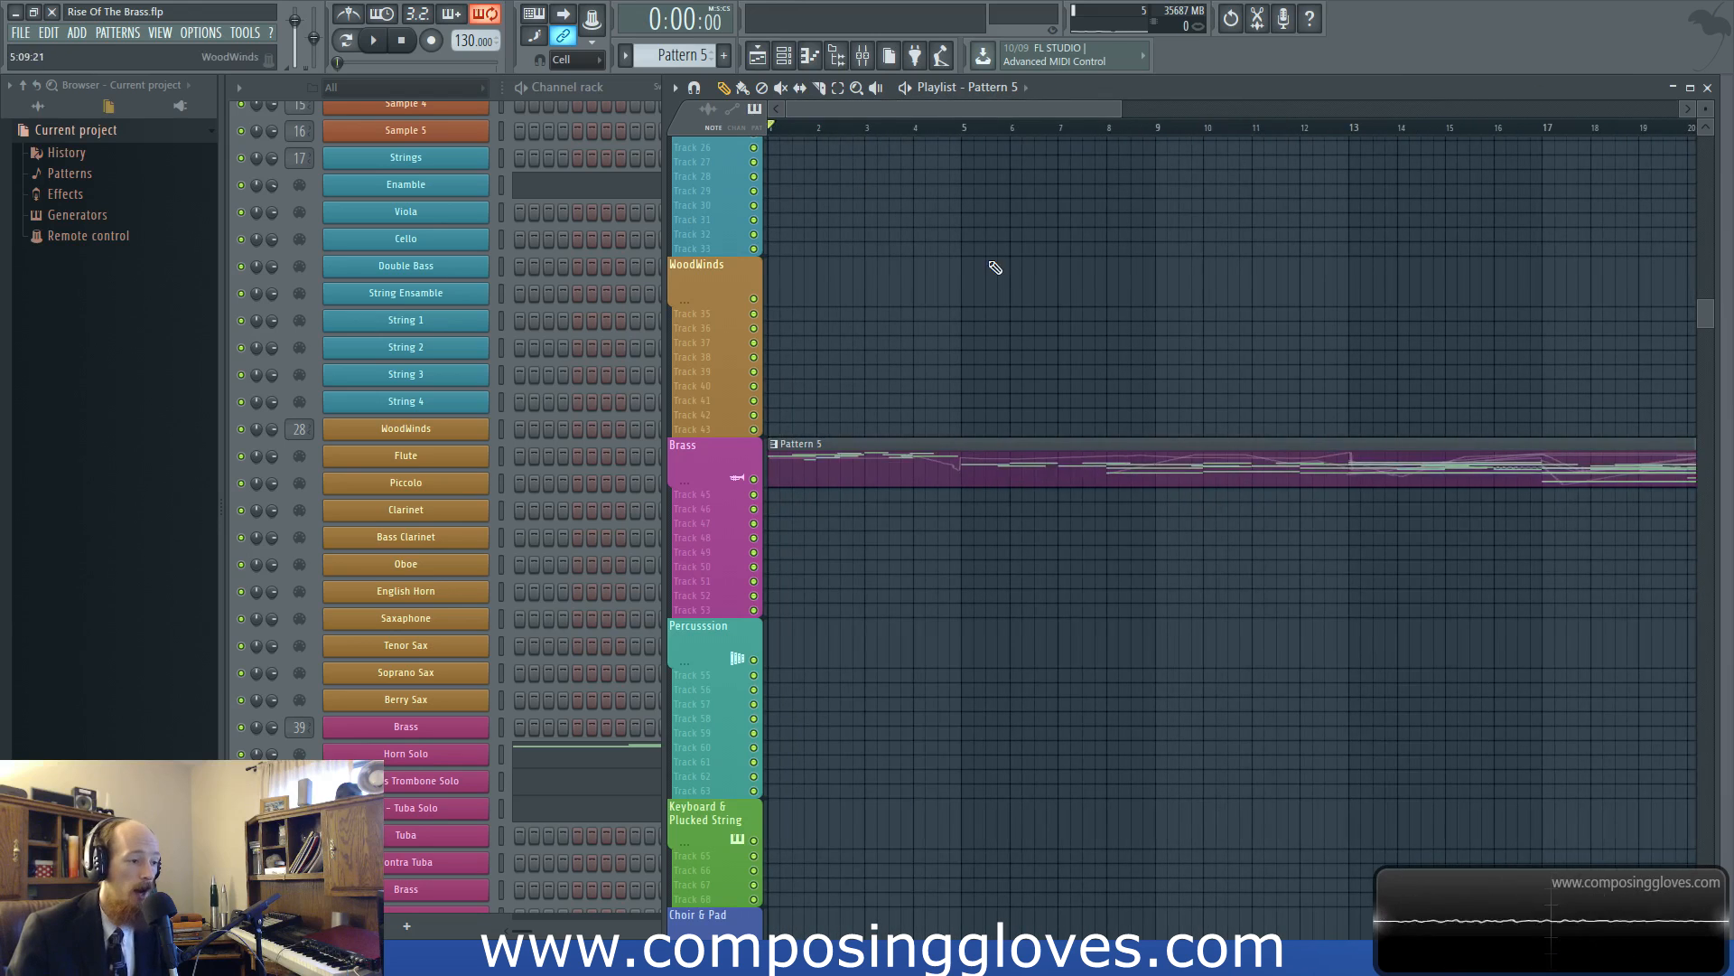
scroll(994, 267, "down", 2)
Inspect the Processing settings and output connections of the Brass channel's Kontakt 5 wrapper, and bring the playlist back to the front
left_click(449, 737)
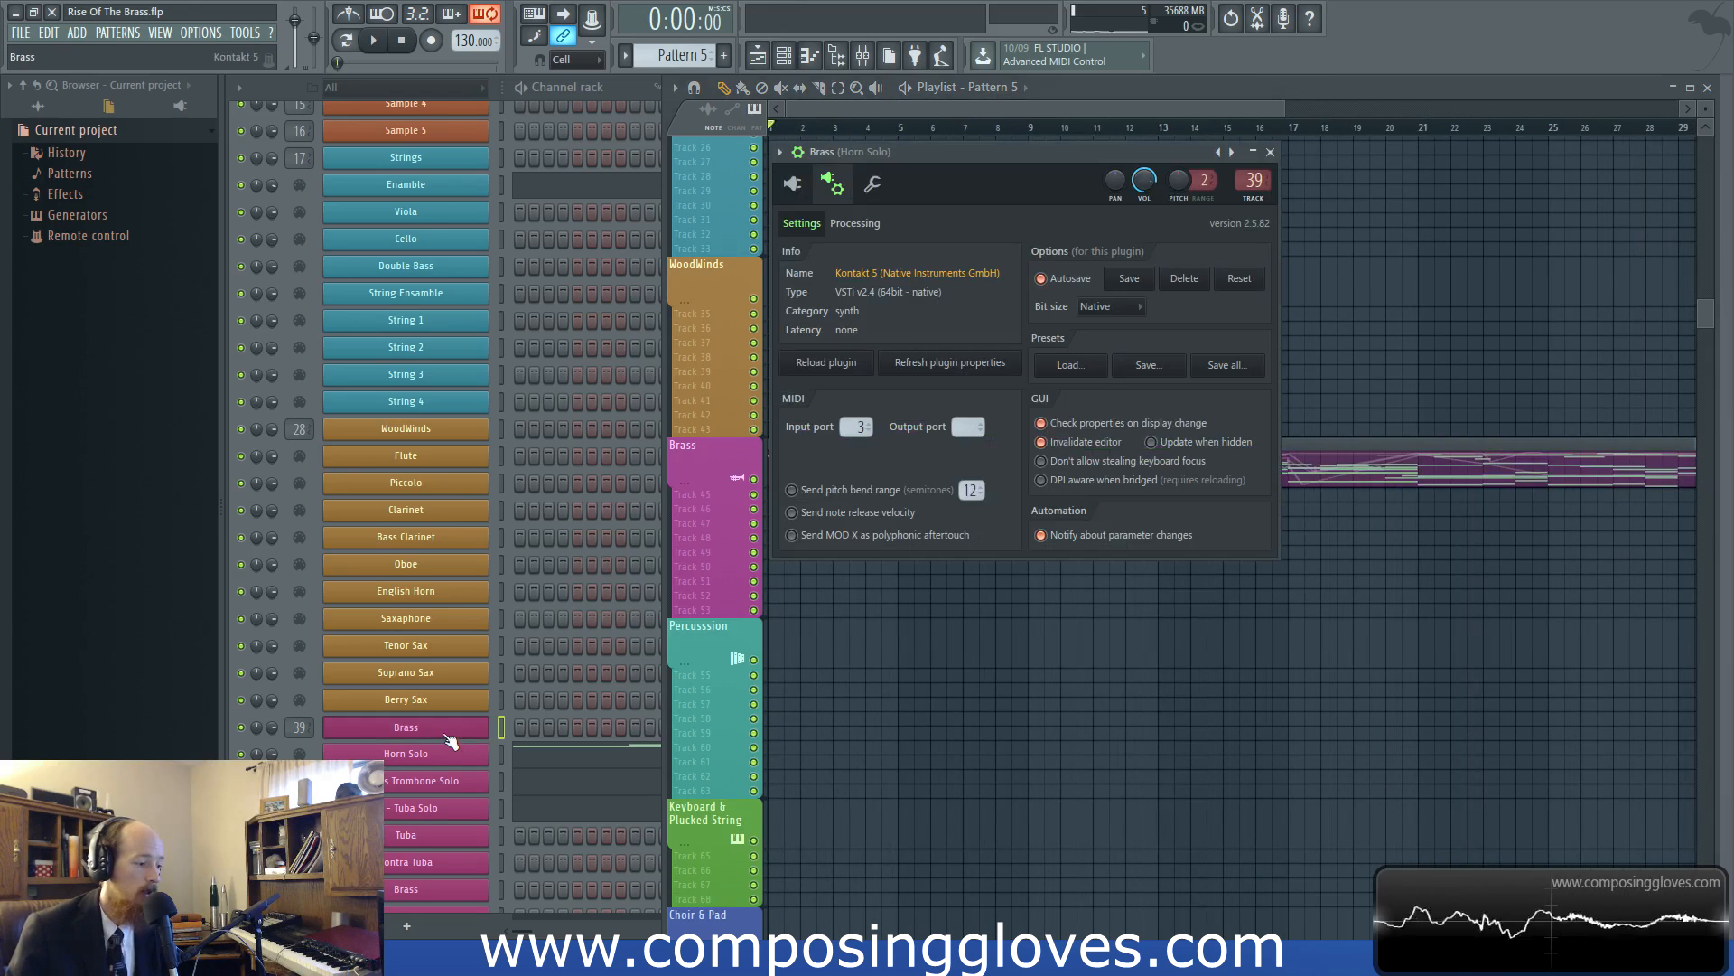
left_click(854, 223)
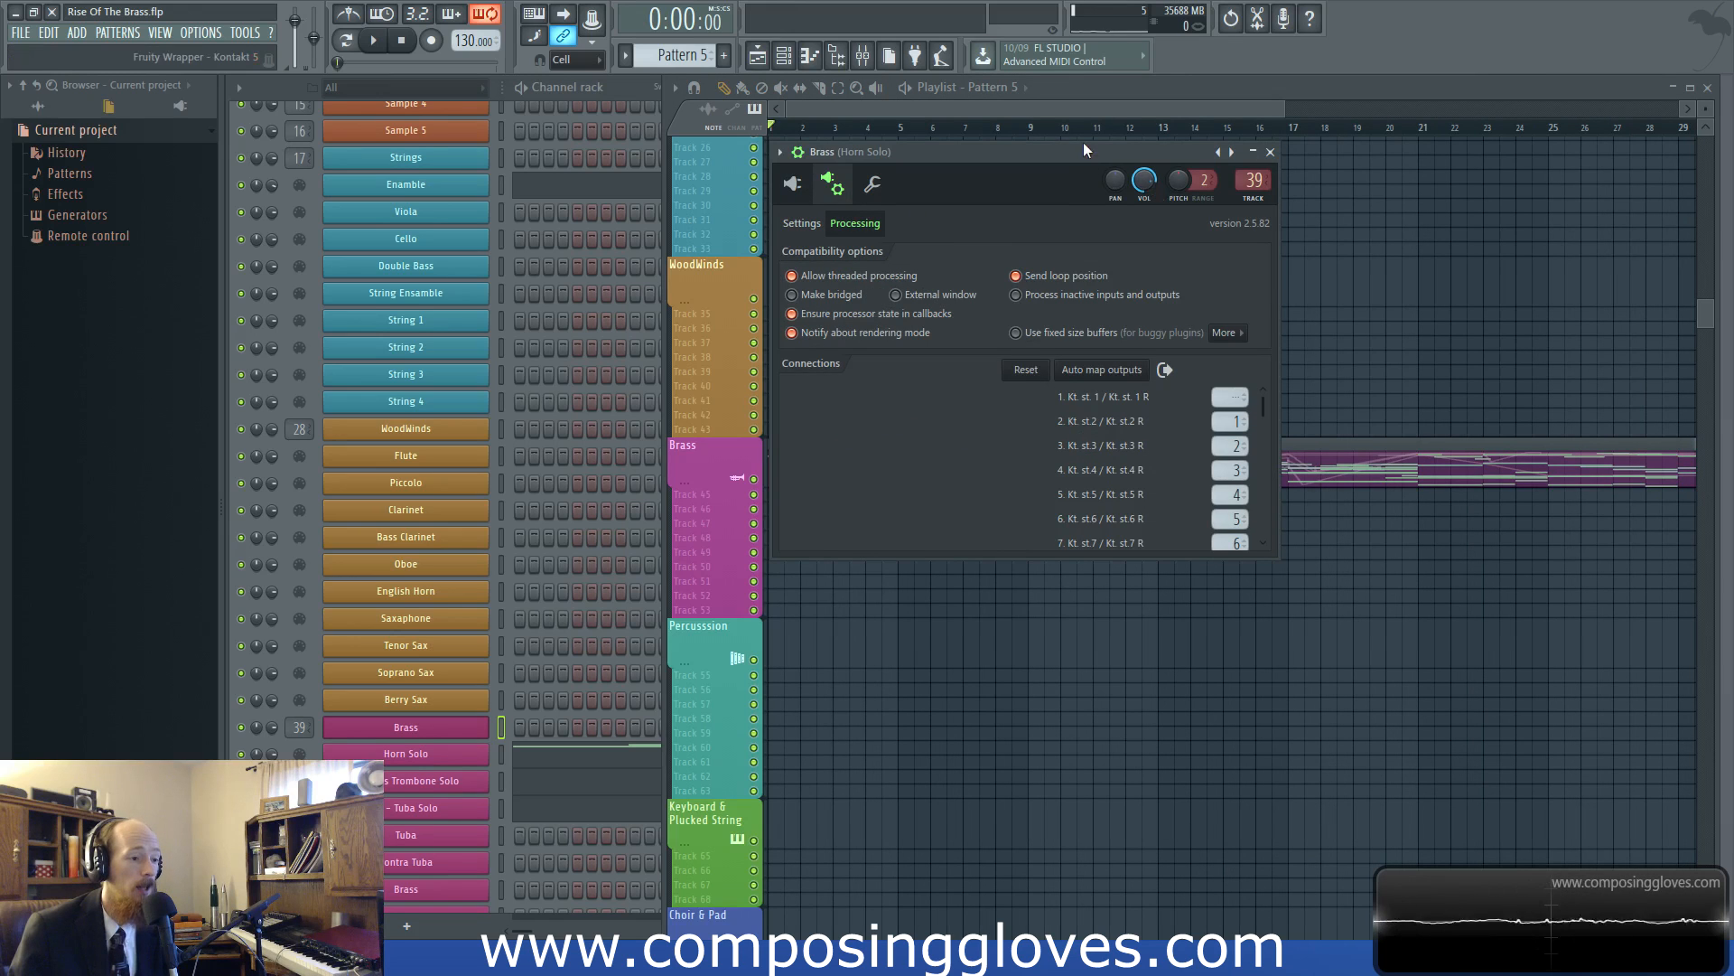
left_click_drag(1083, 144, 871, 199)
left_click(985, 111)
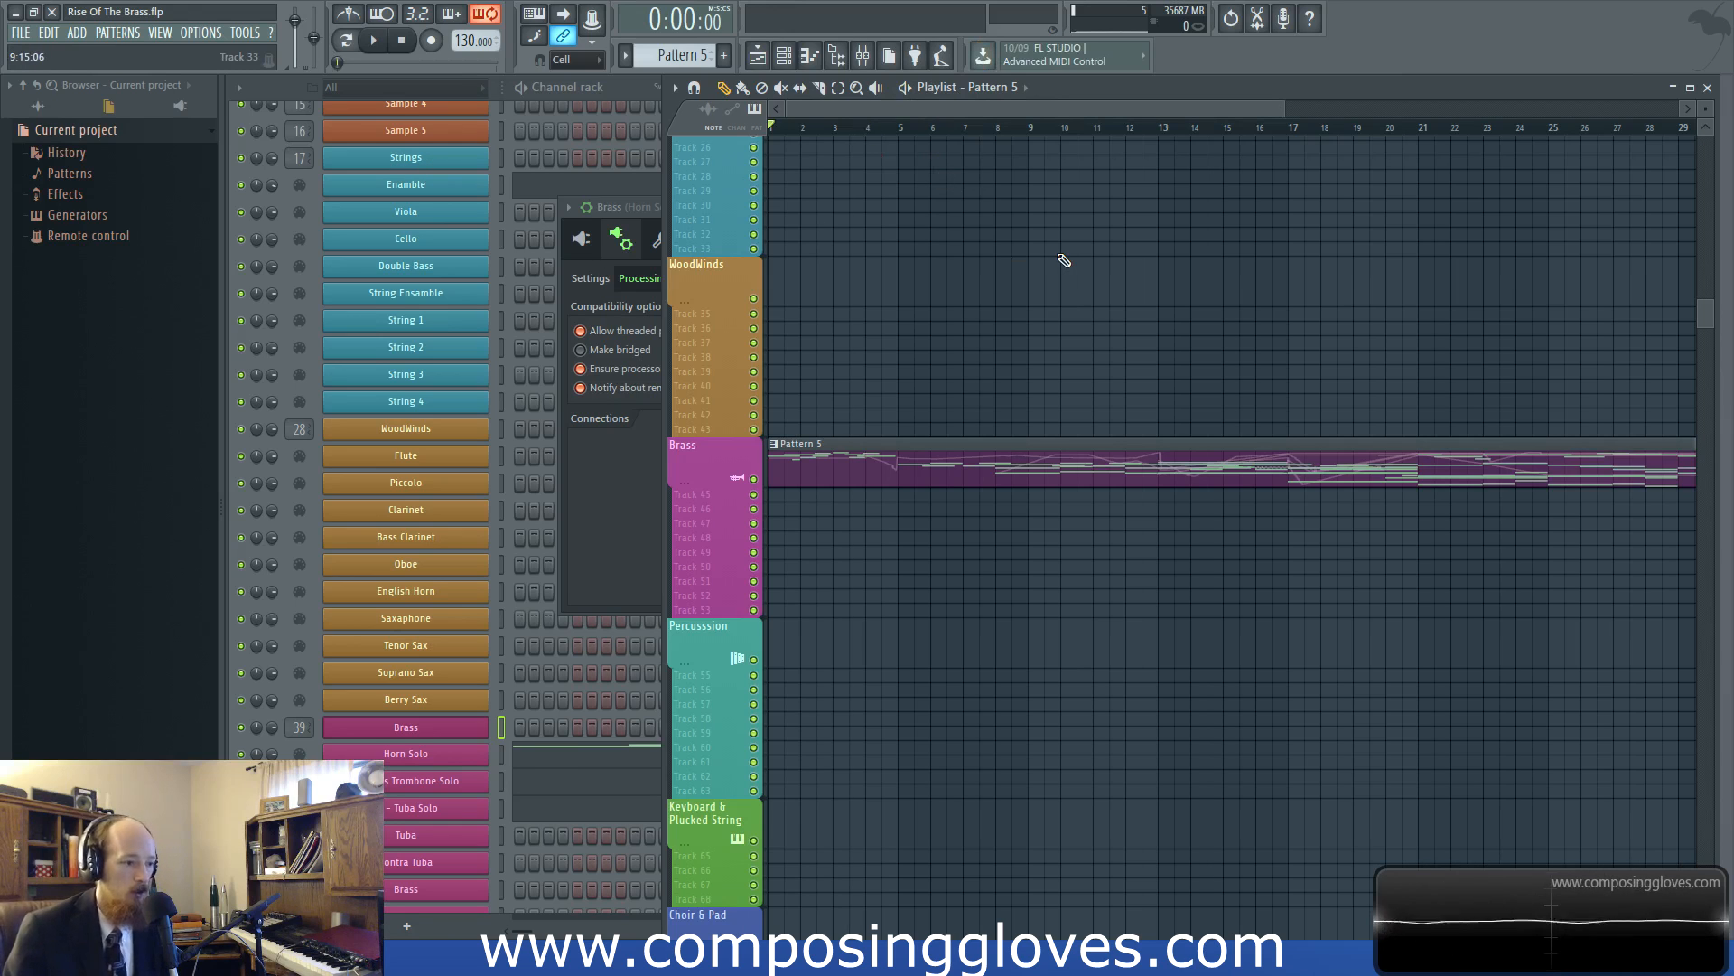
key("space")
key("space")
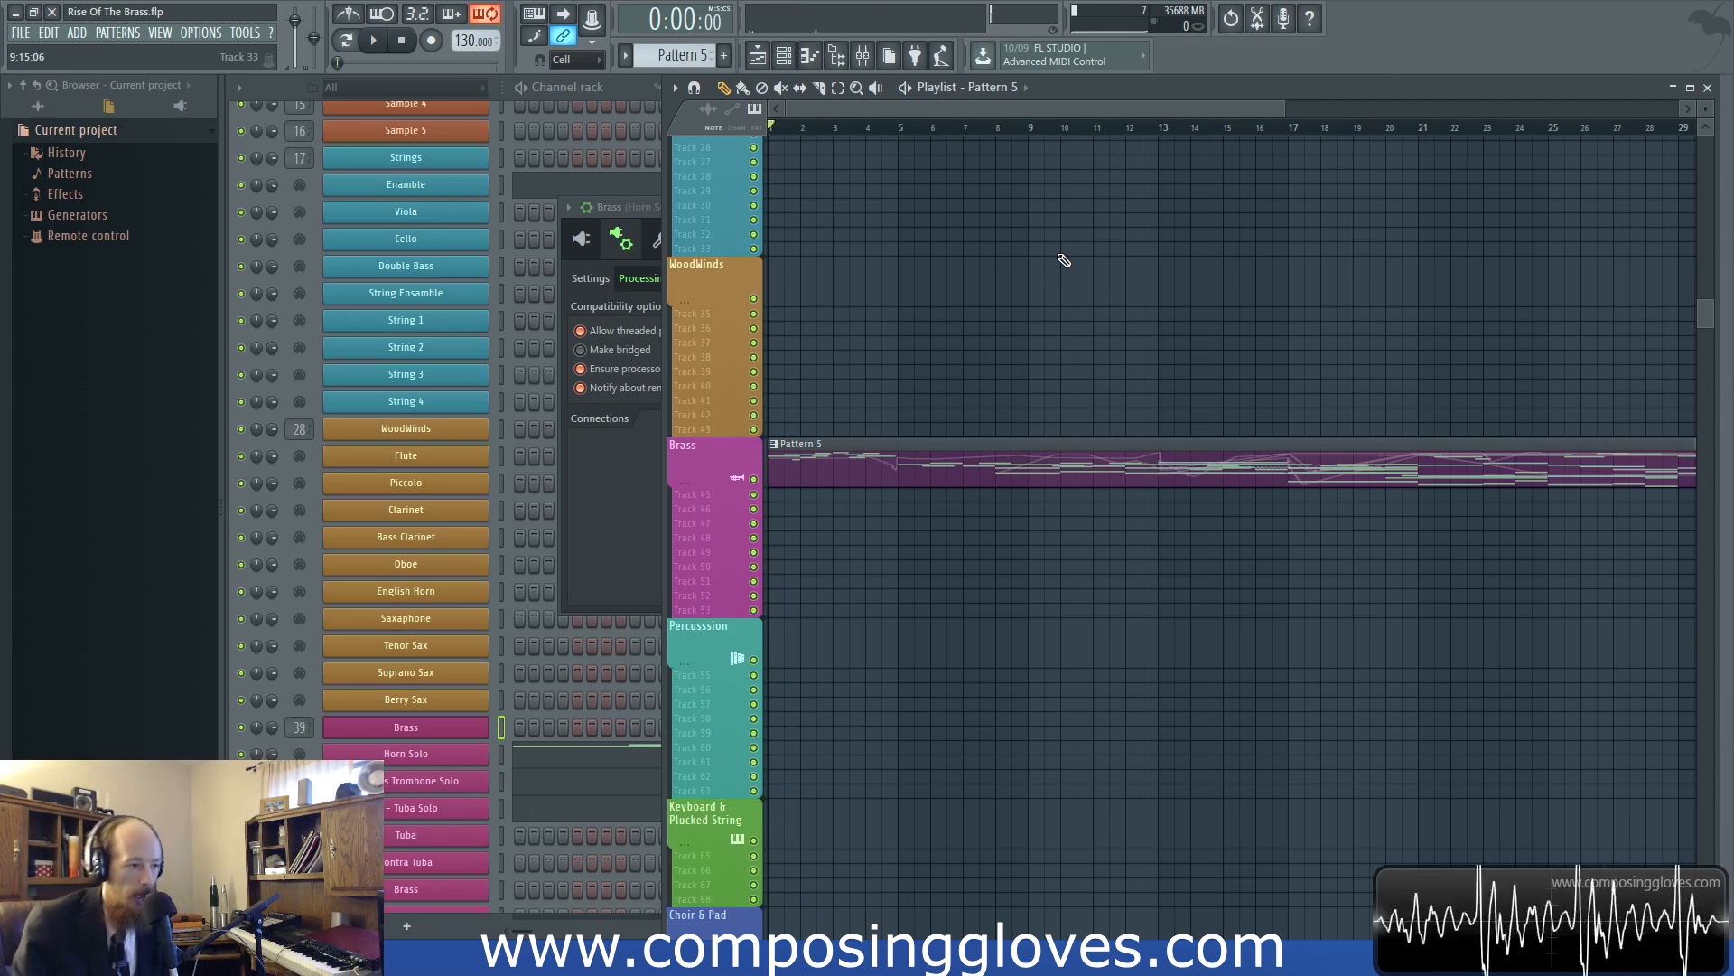
Show the mixer slightly lower on the workspace and bring the Brass plugin window in front of it
left_click(863, 55)
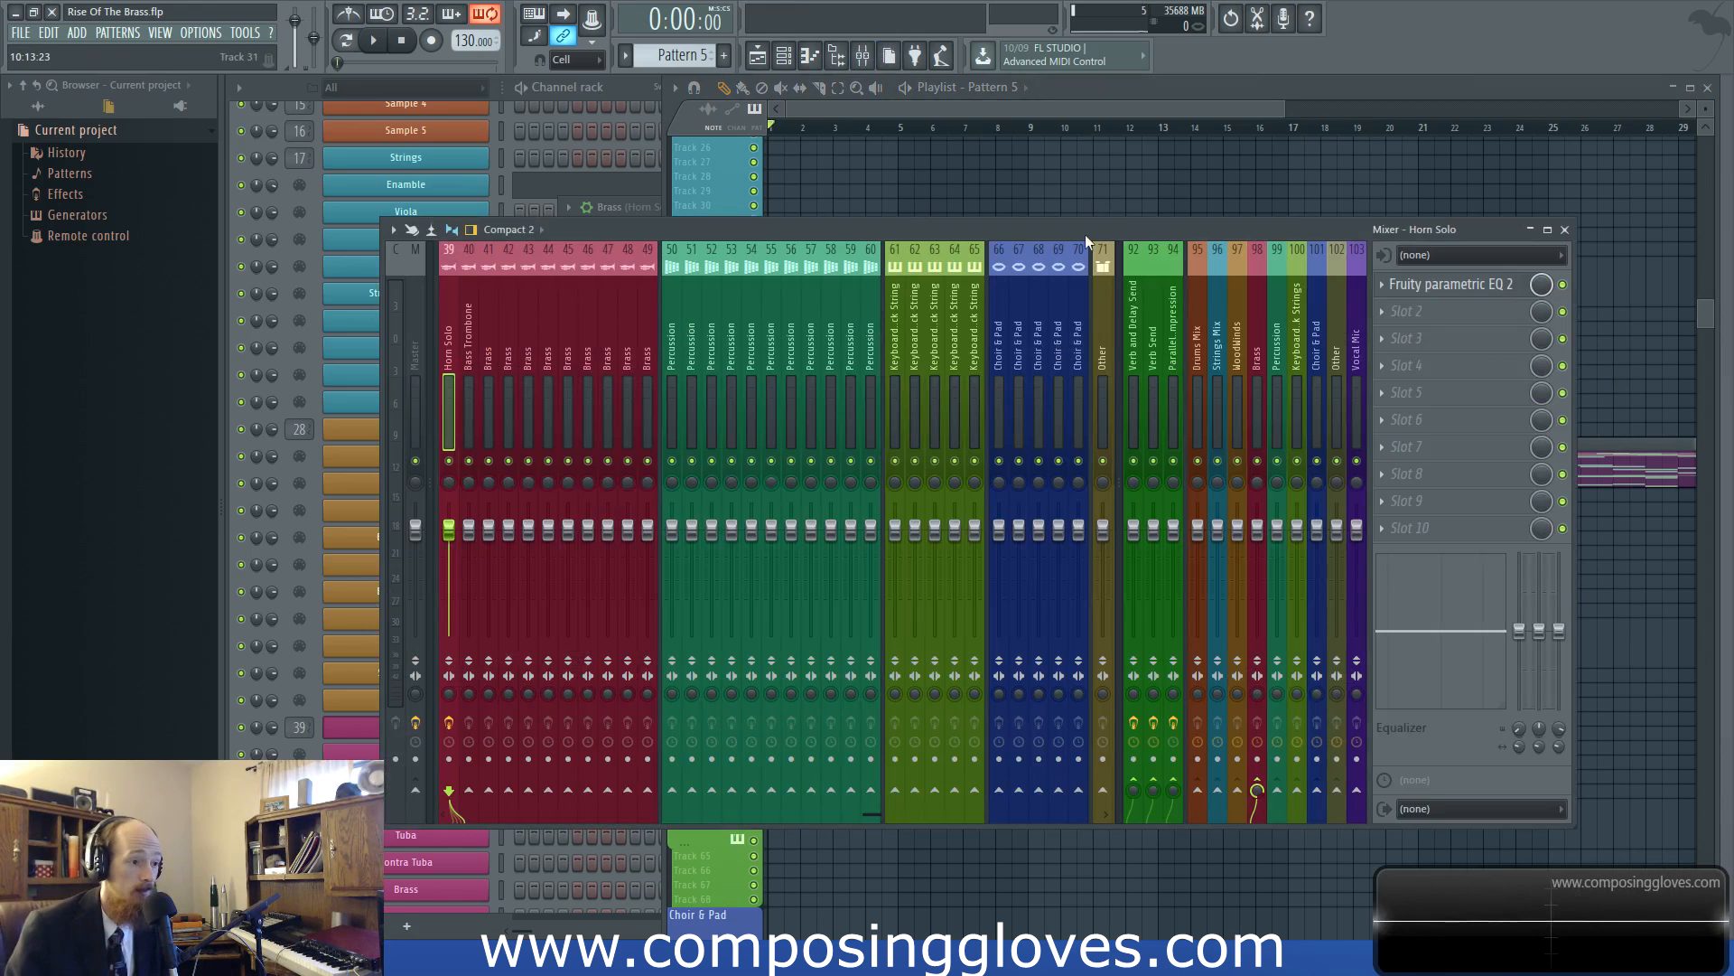
left_click_drag(1091, 225, 1090, 265)
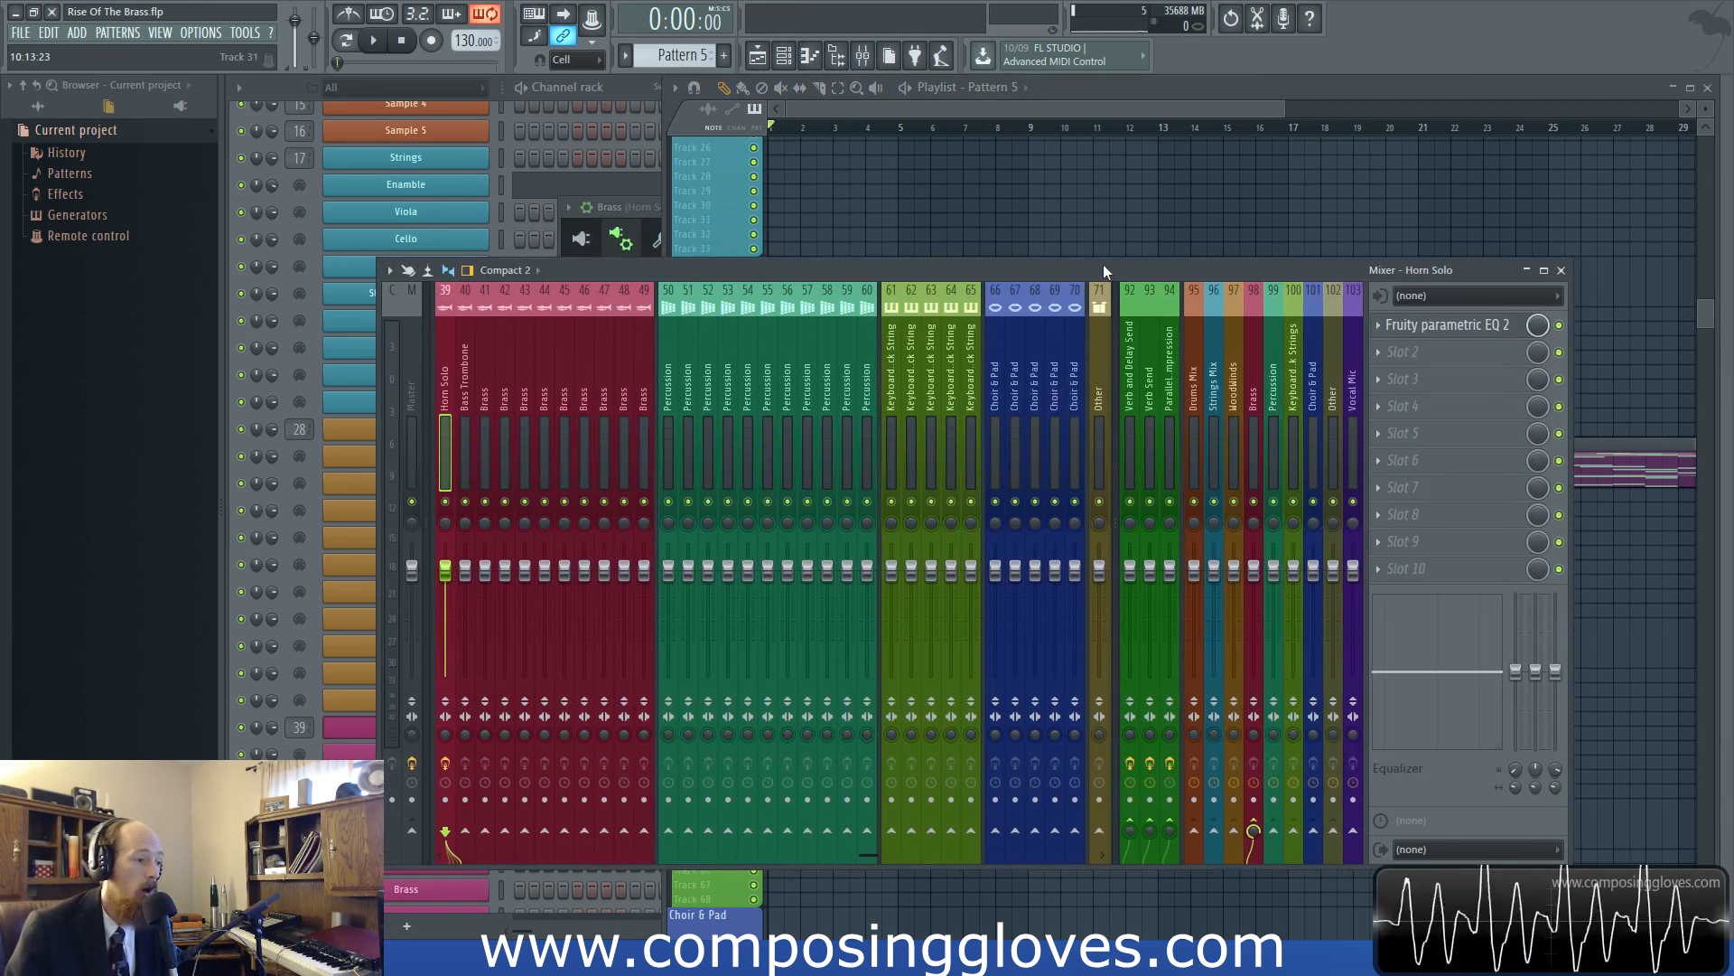
left_click(635, 242)
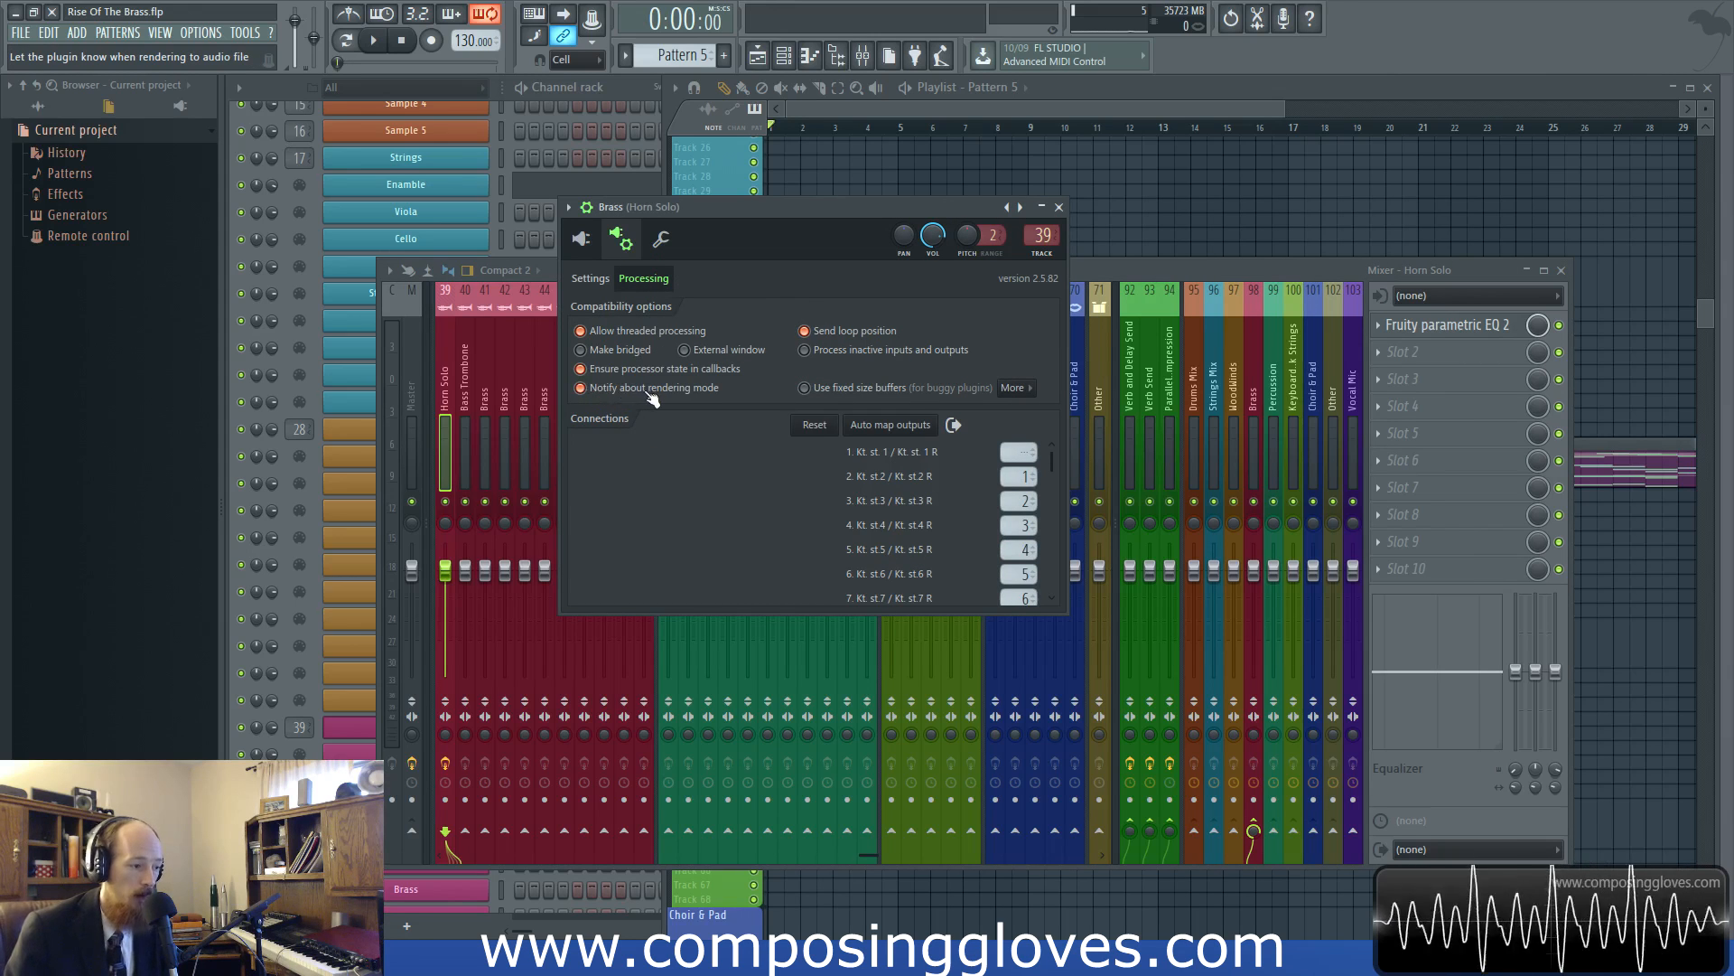
Examine the Brass channel's loaded Kontakt instruments and its wrapper's Settings and Processing pages
left_click(581, 238)
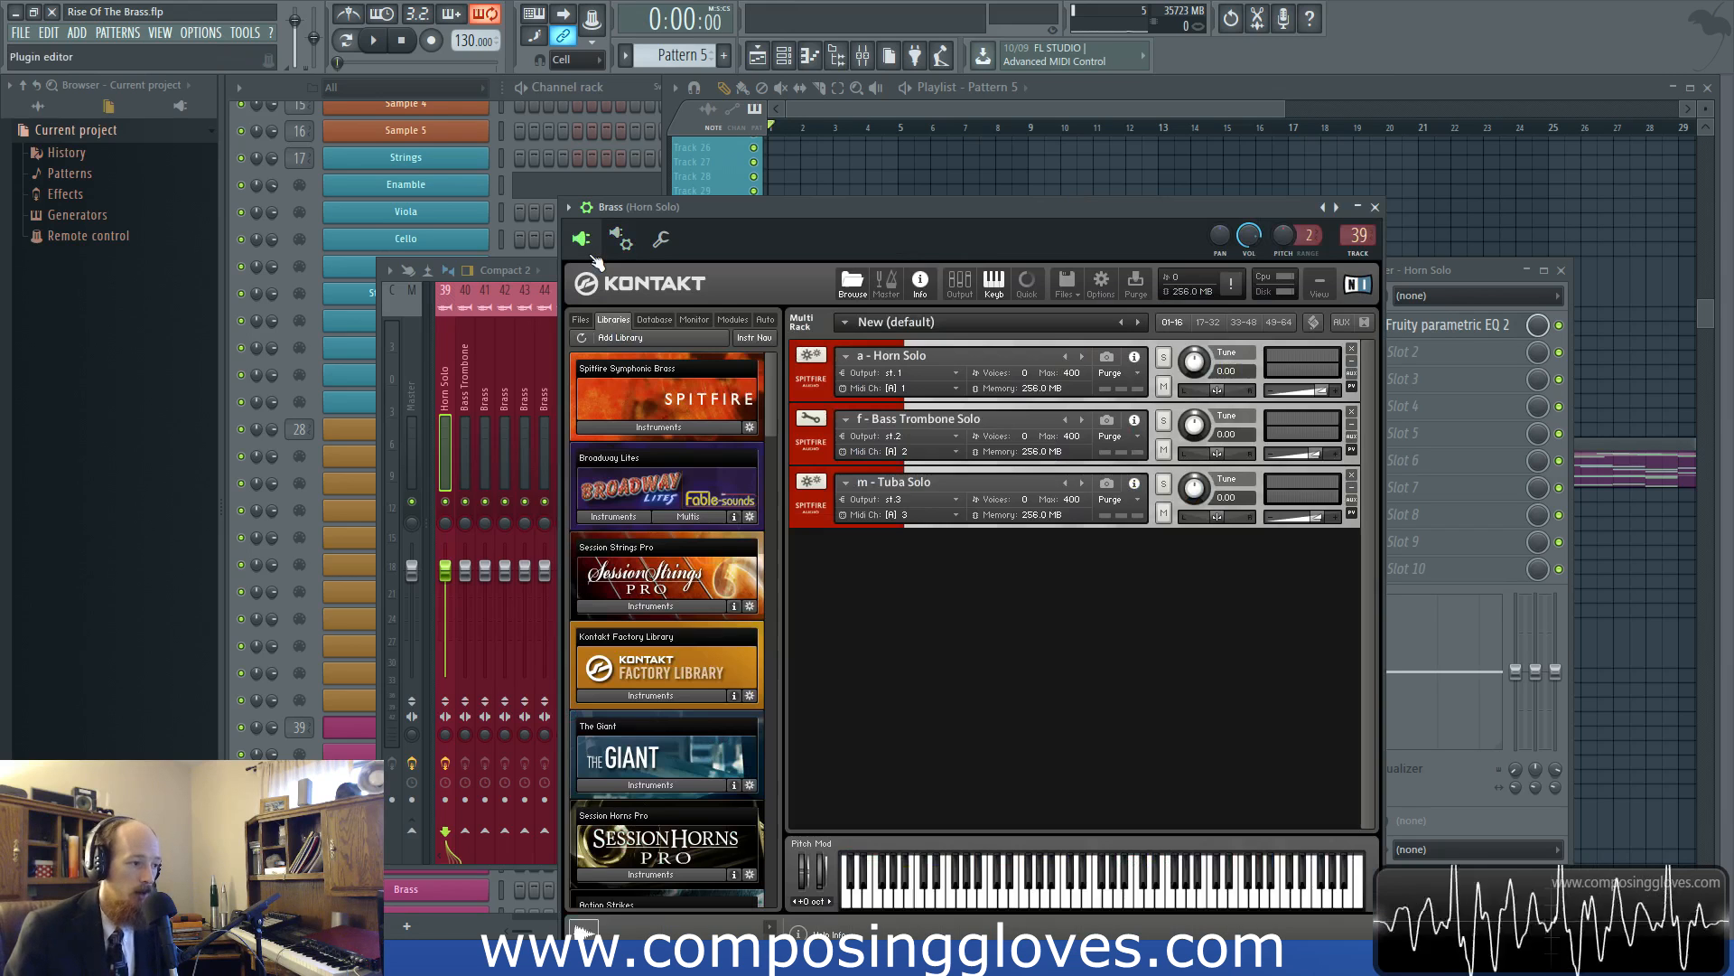
left_click(620, 239)
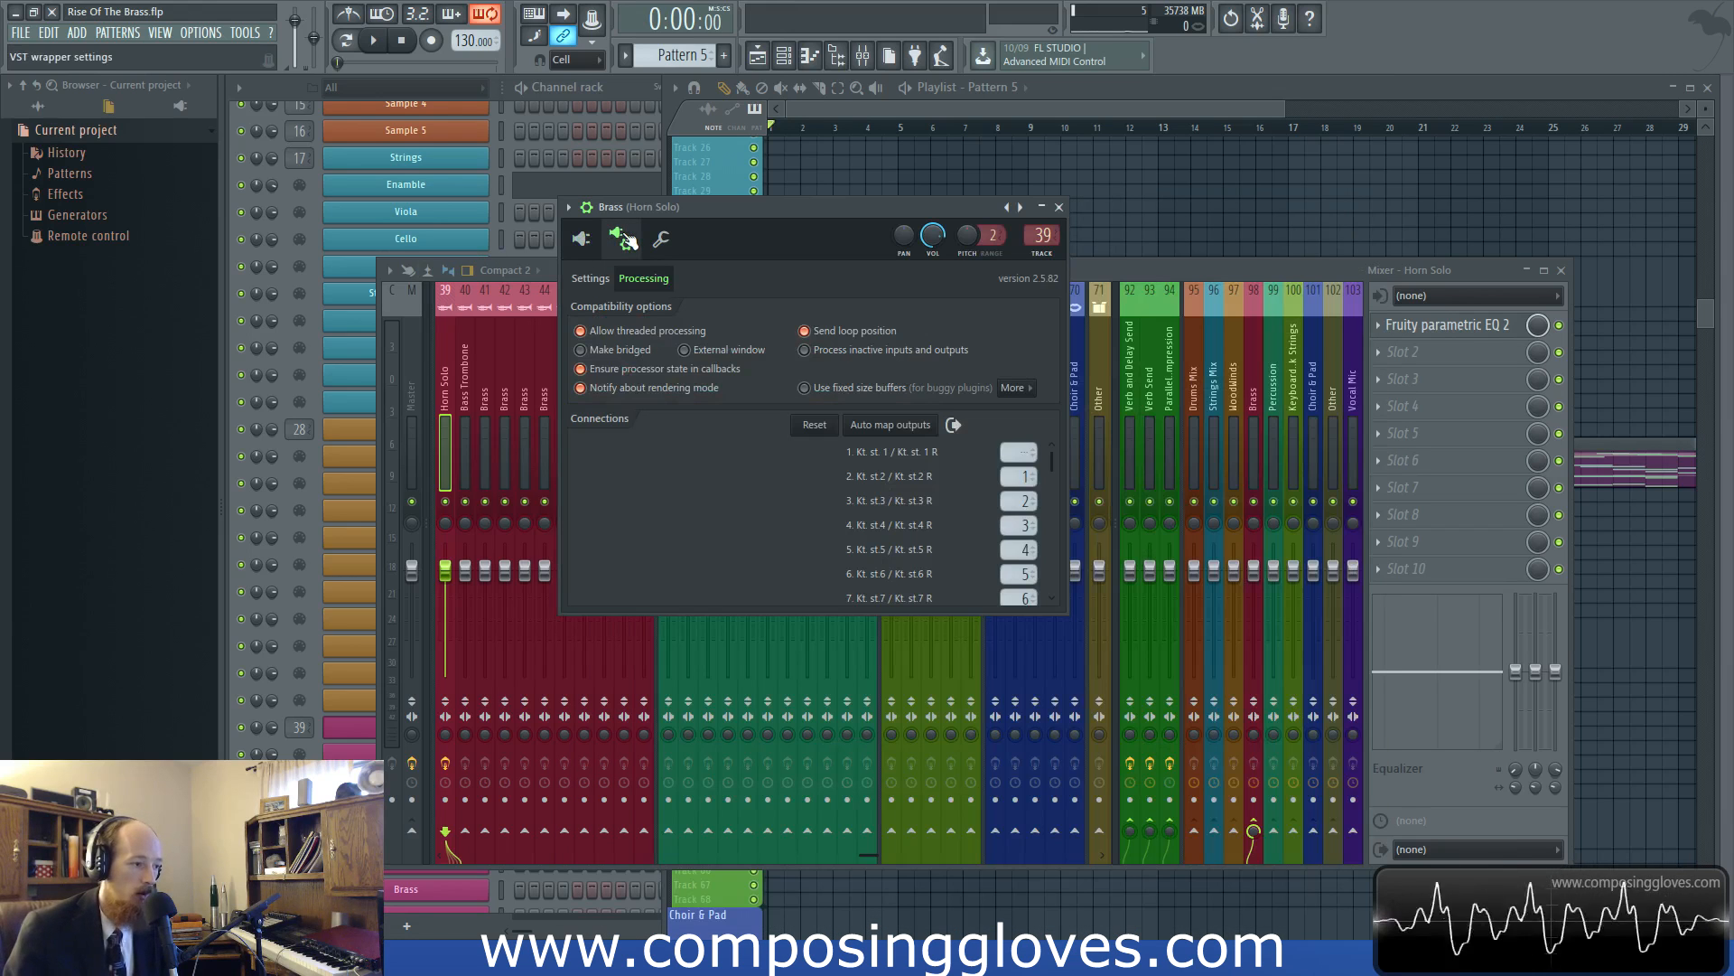
left_click(591, 278)
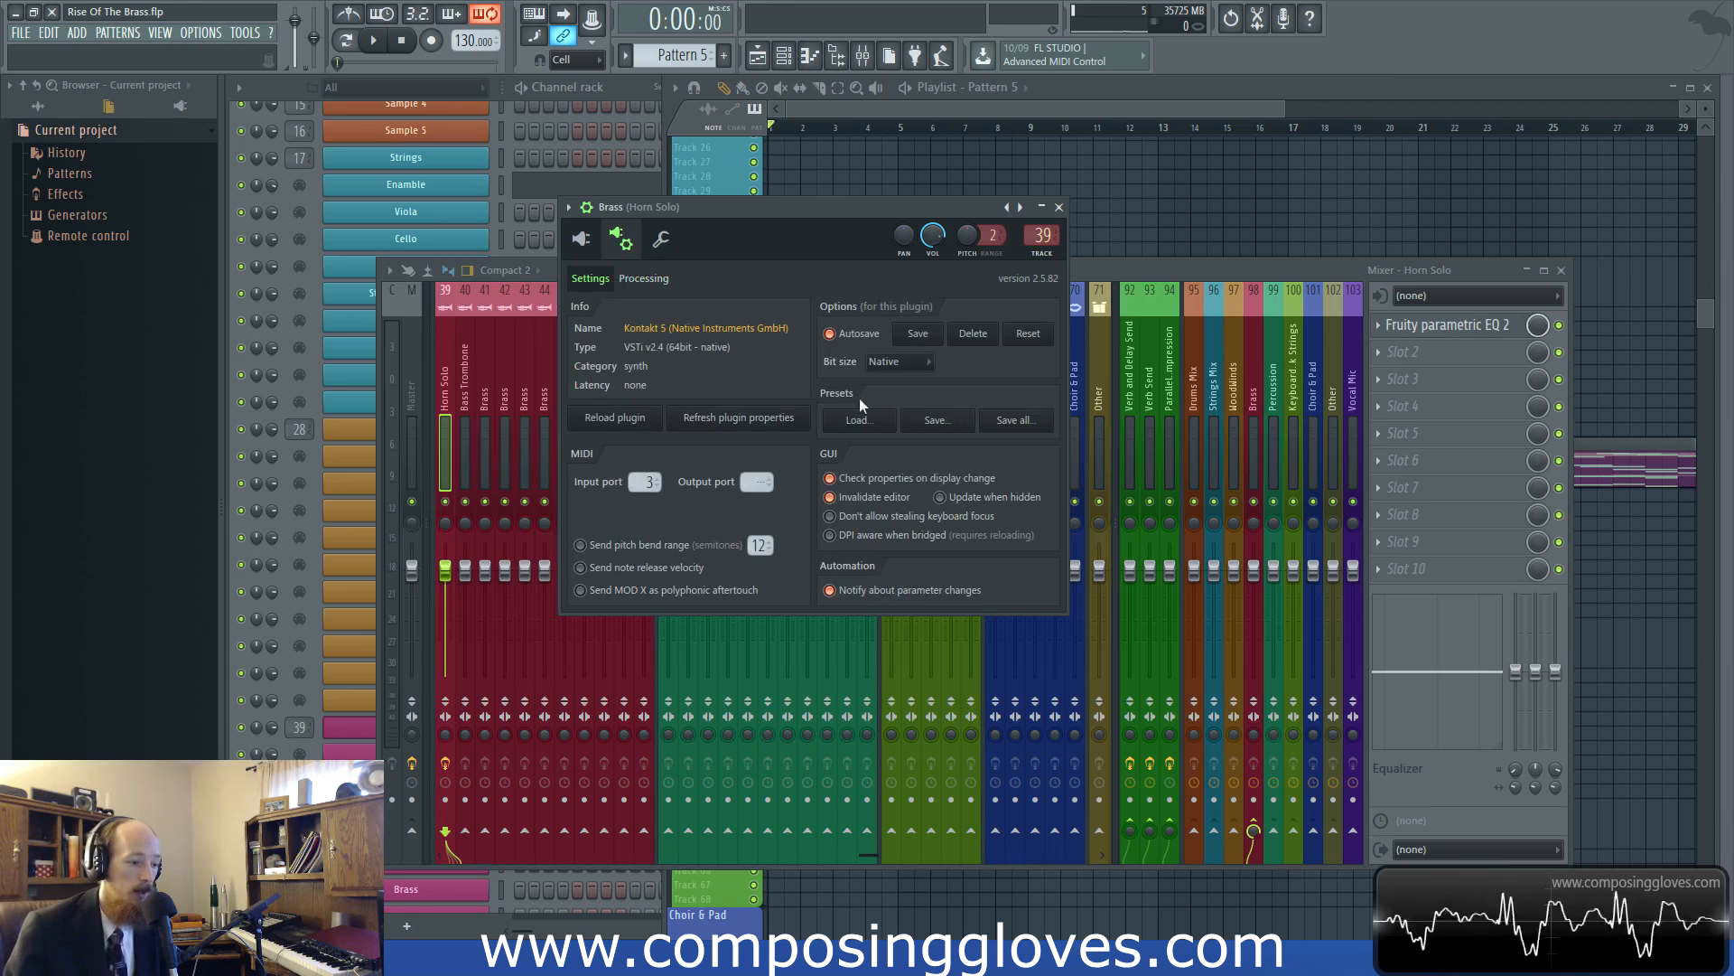
left_click(643, 278)
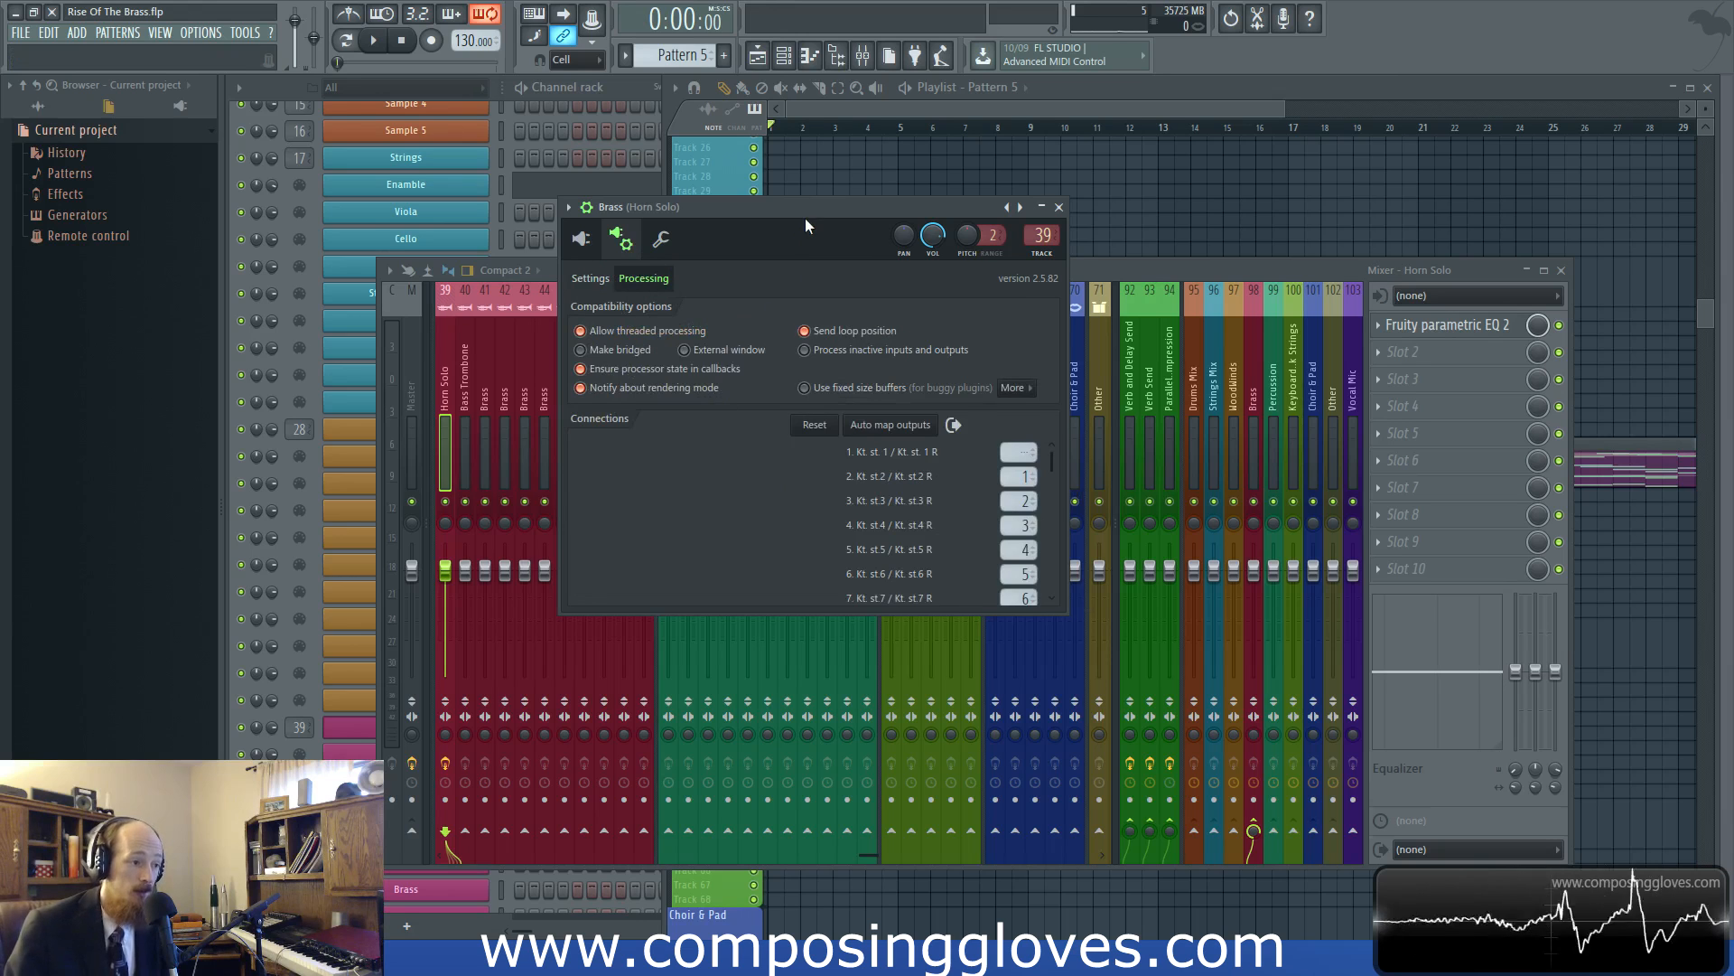
left_click_drag(805, 219, 831, 213)
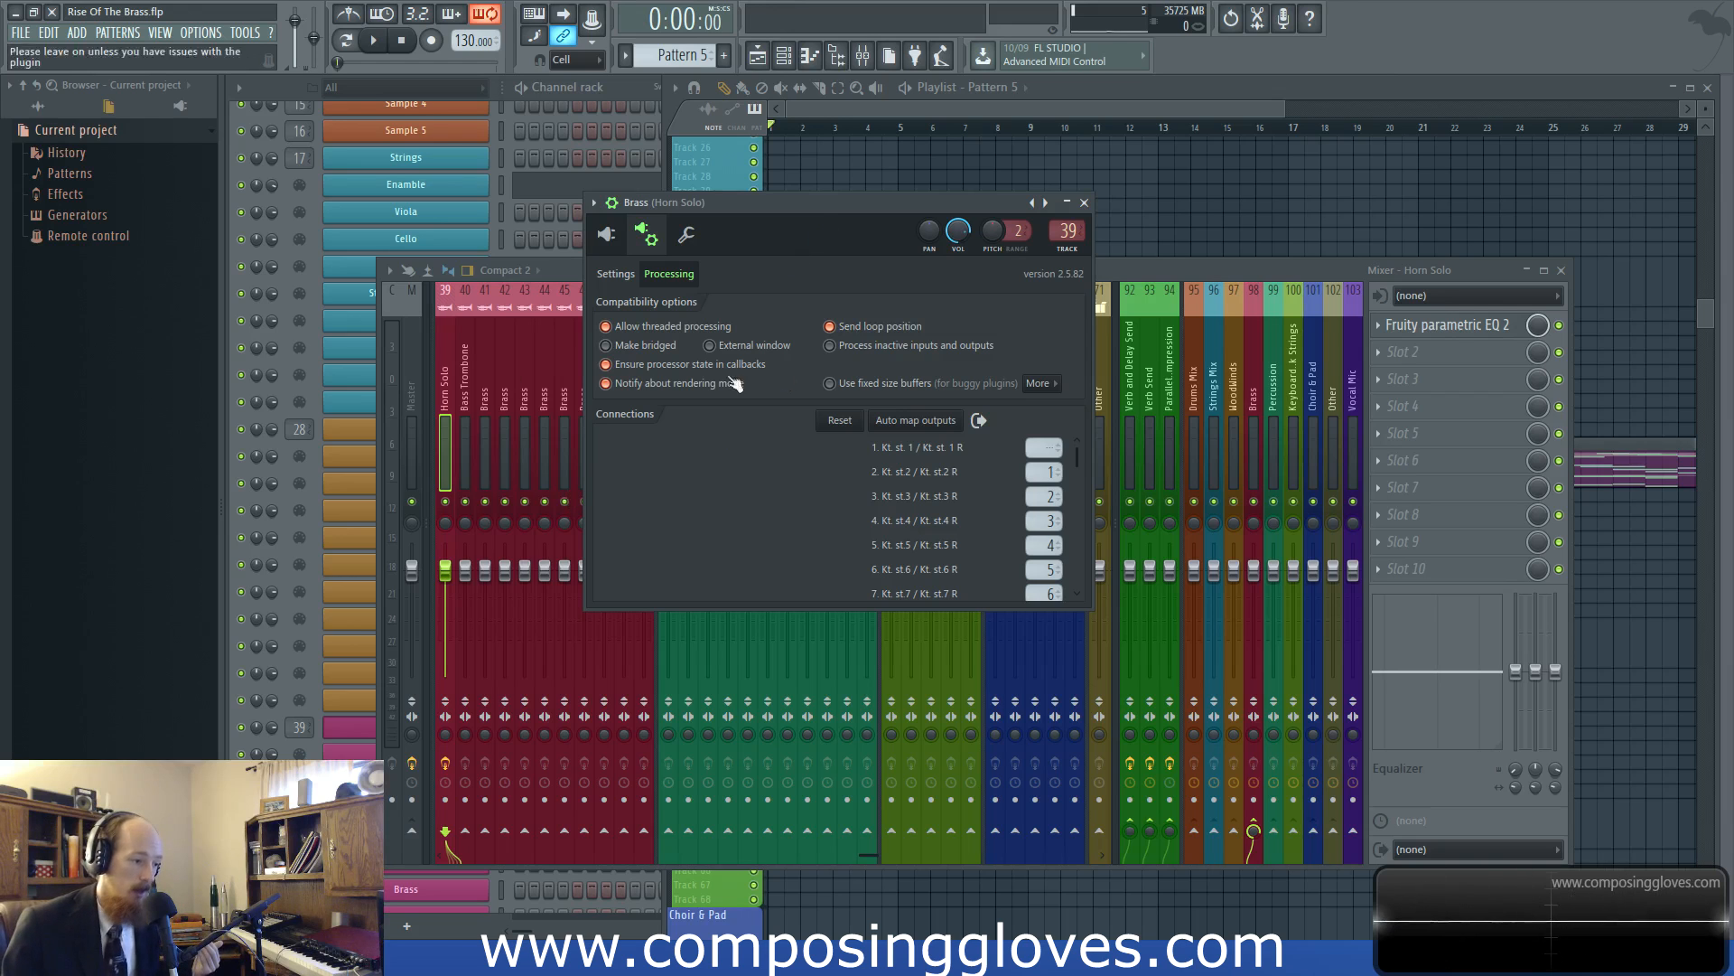
left_click_drag(820, 208, 806, 231)
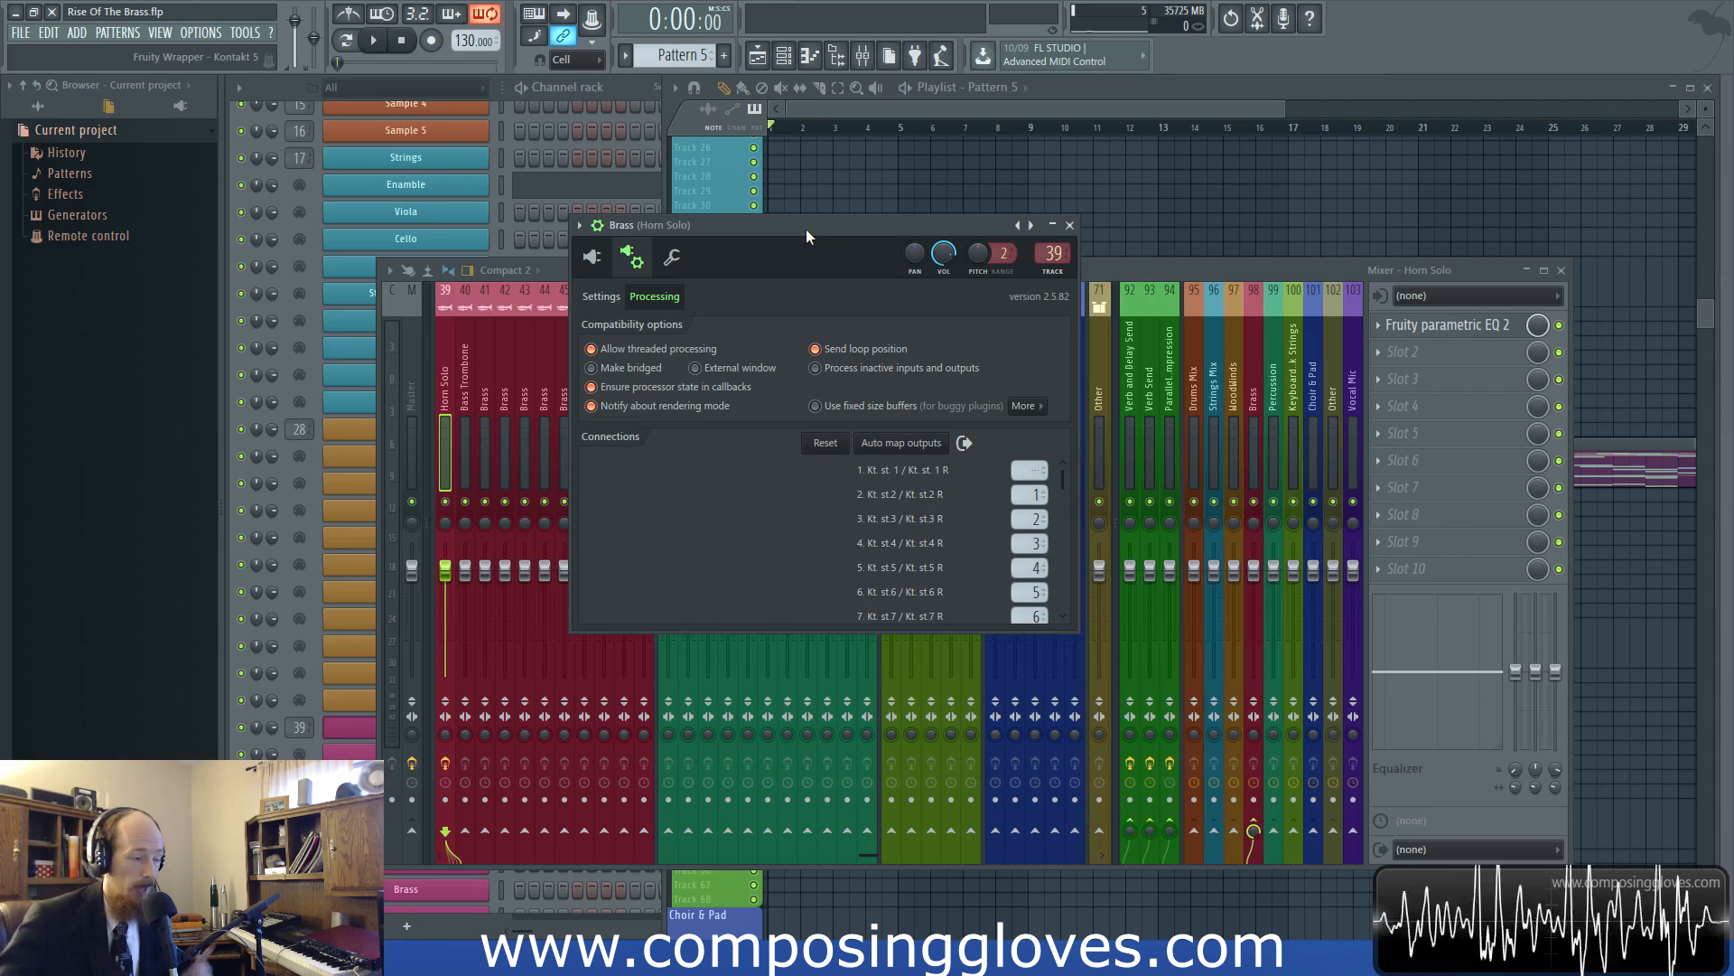
left_click_drag(806, 229, 733, 243)
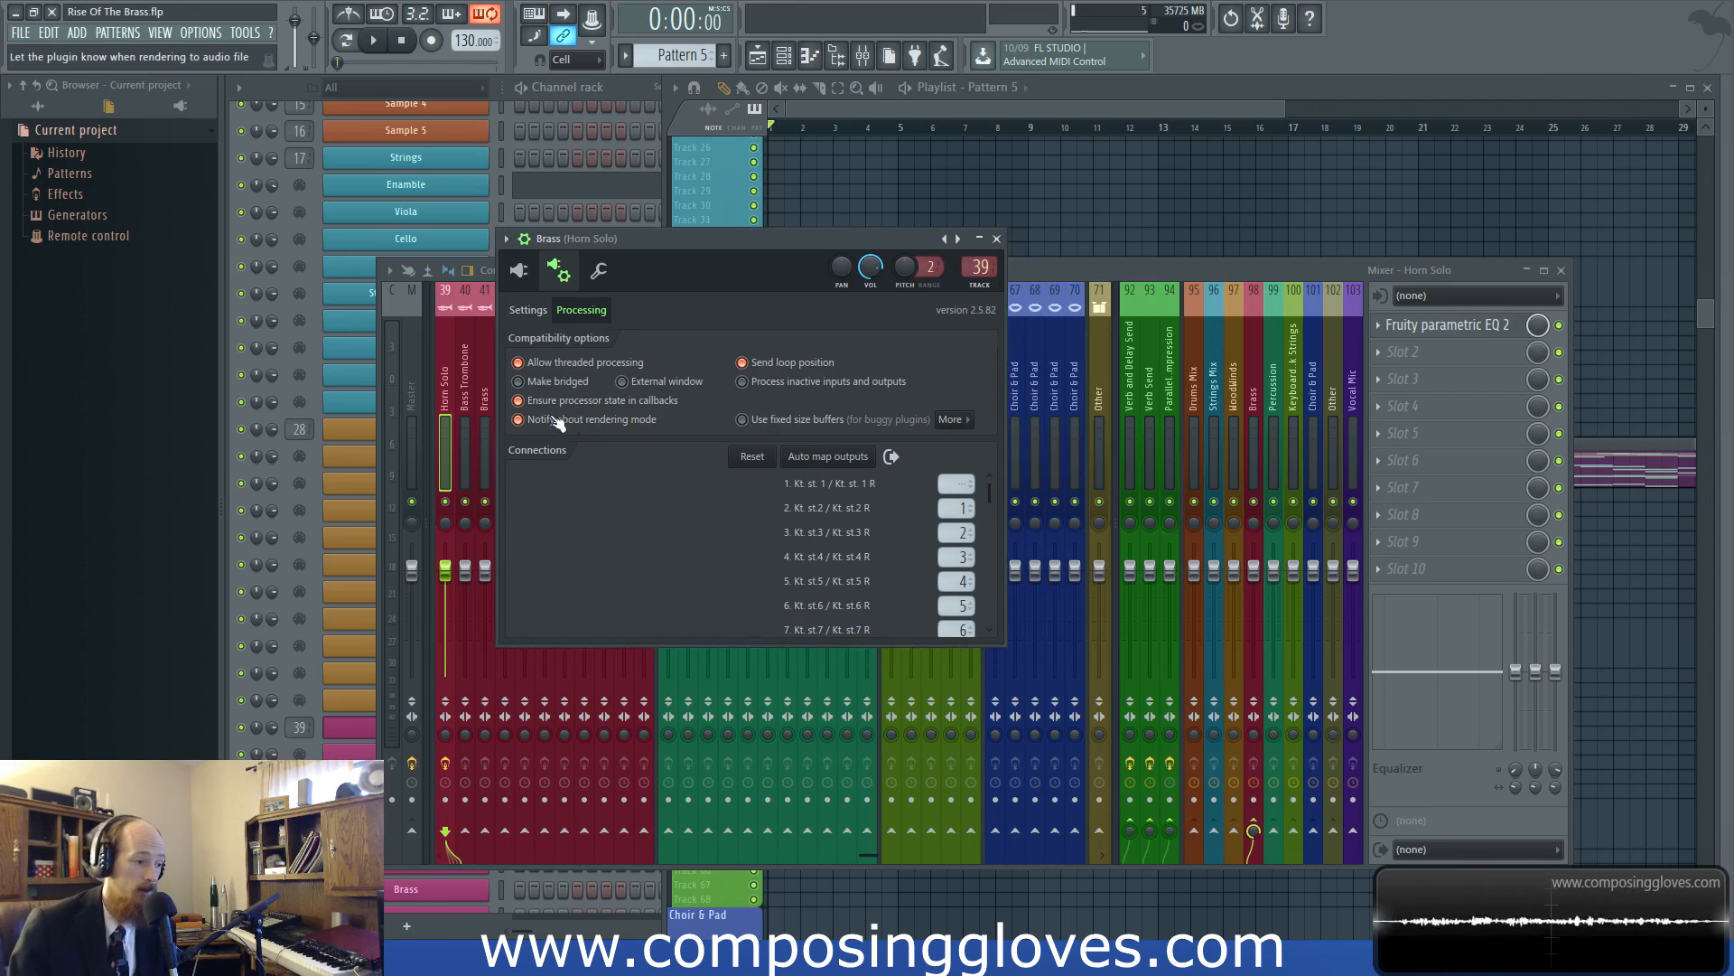
left_click_drag(733, 237, 745, 188)
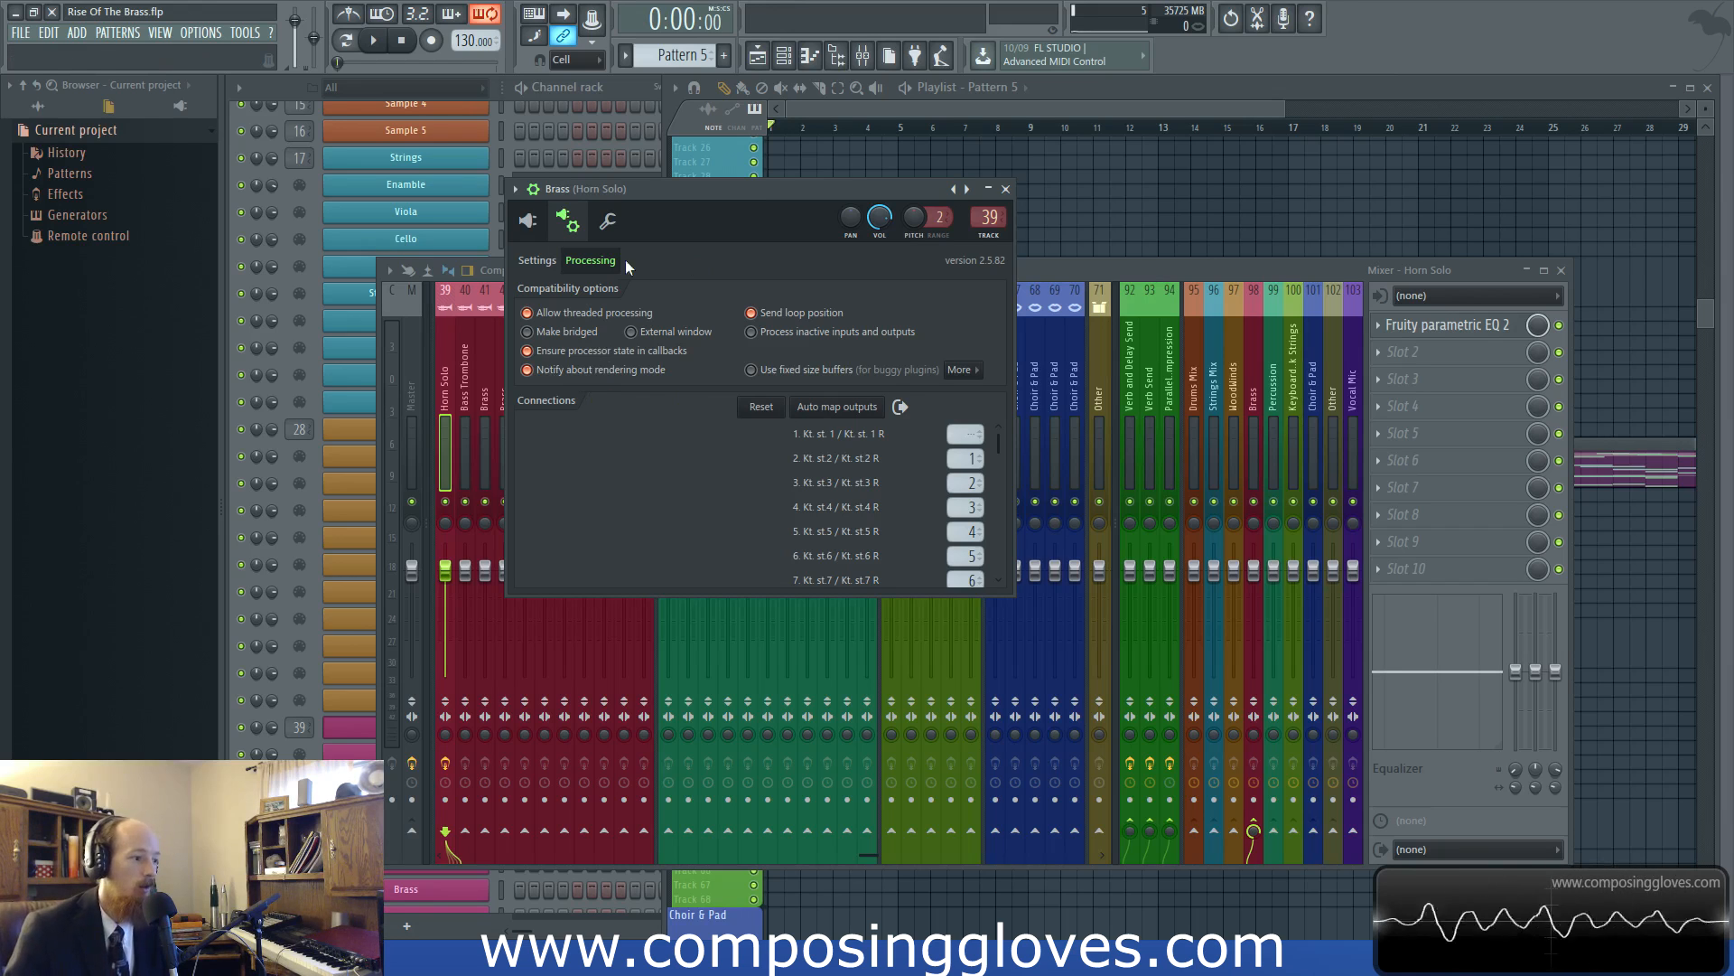
Check the Brass wrapper's general settings and the Kontakt multi rack once more, and close the plugin window
left_click(537, 260)
left_click(529, 223)
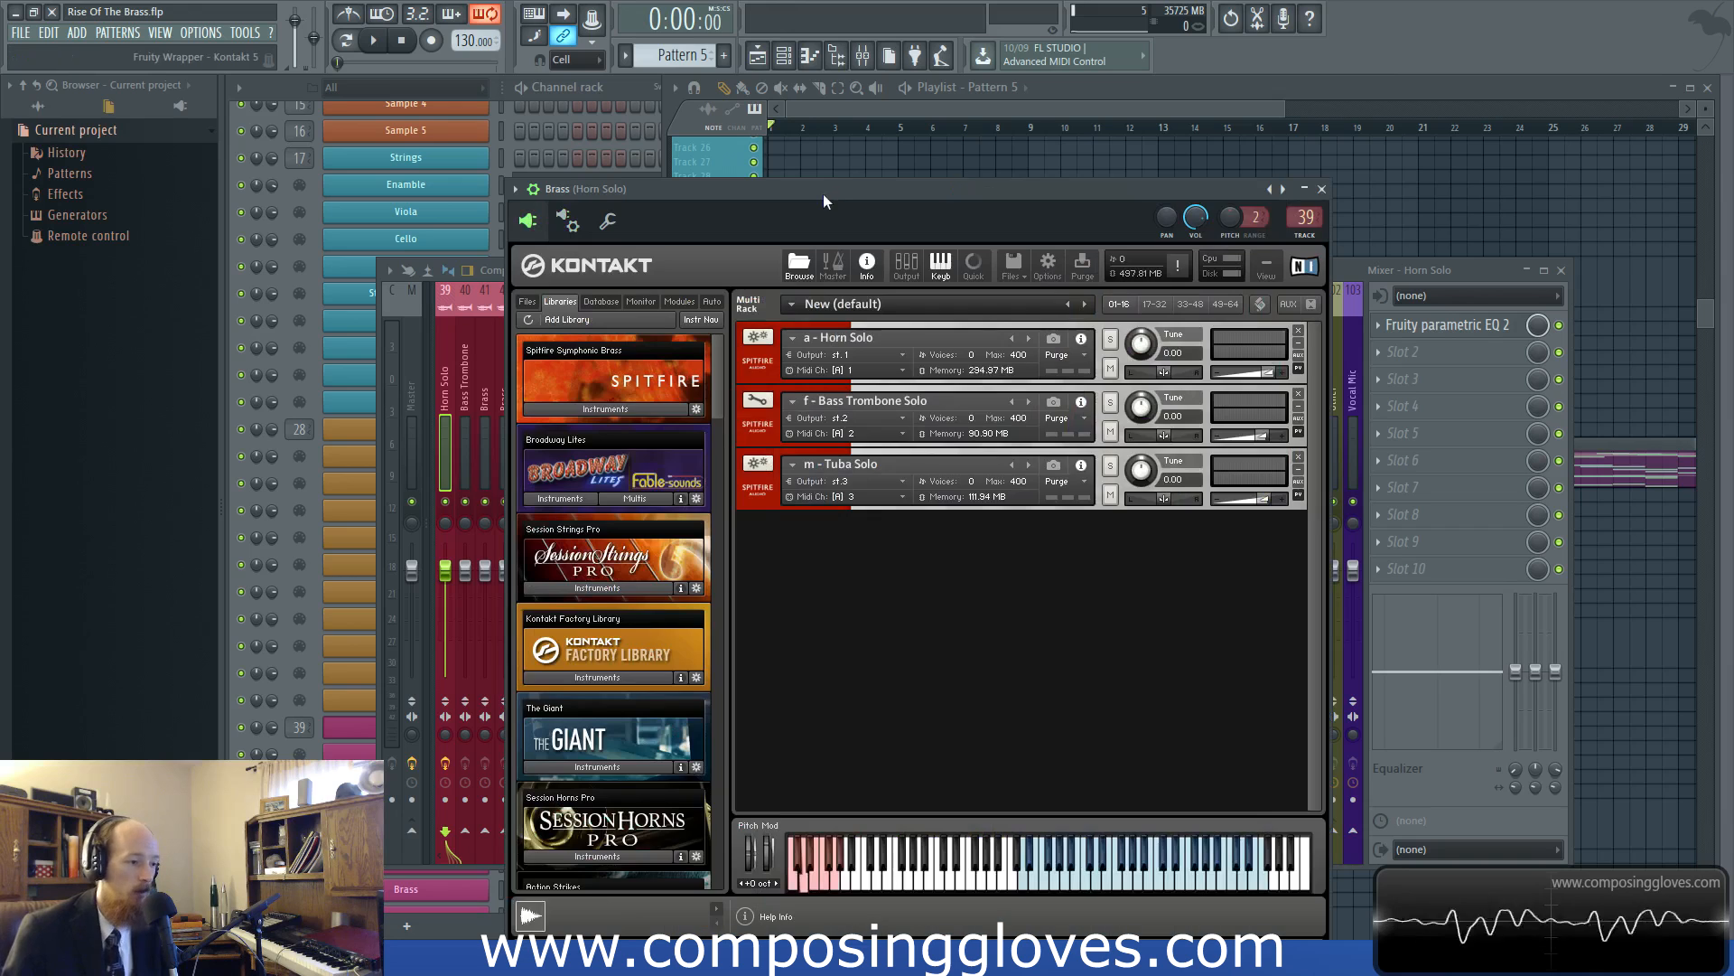
left_click_drag(805, 197, 714, 215)
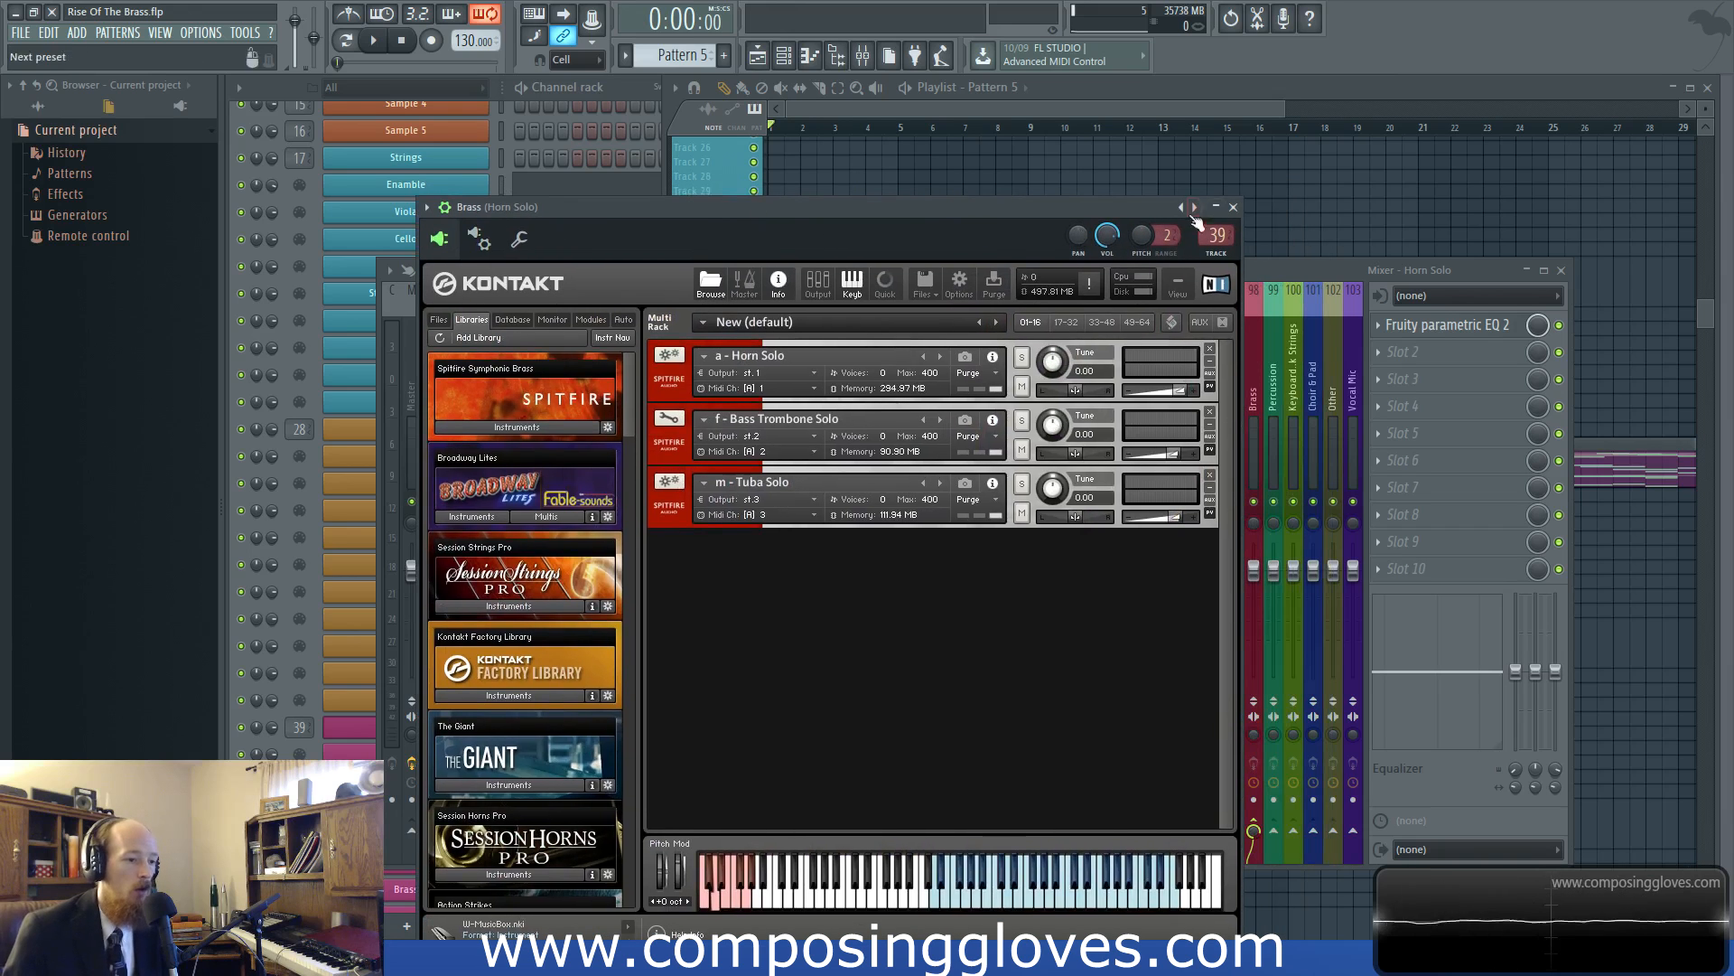
left_click(1233, 208)
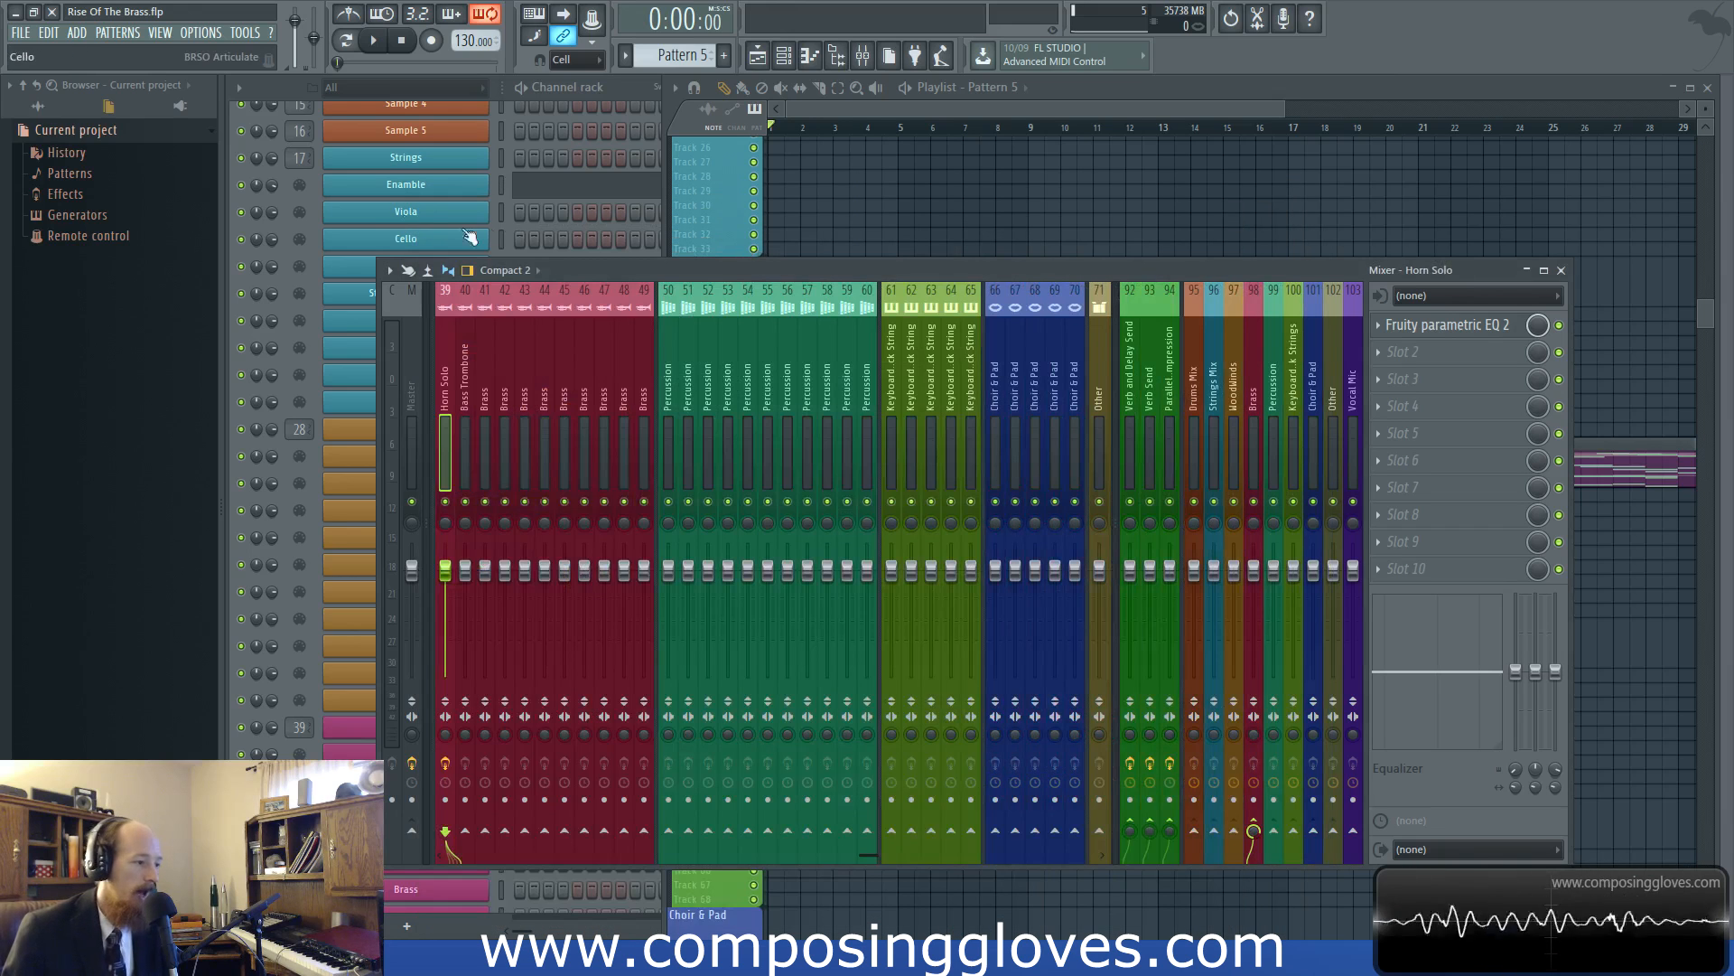
Check the Strings channel's Kontakt wrapper settings and output connections, and close its plugin window
left_click(463, 167)
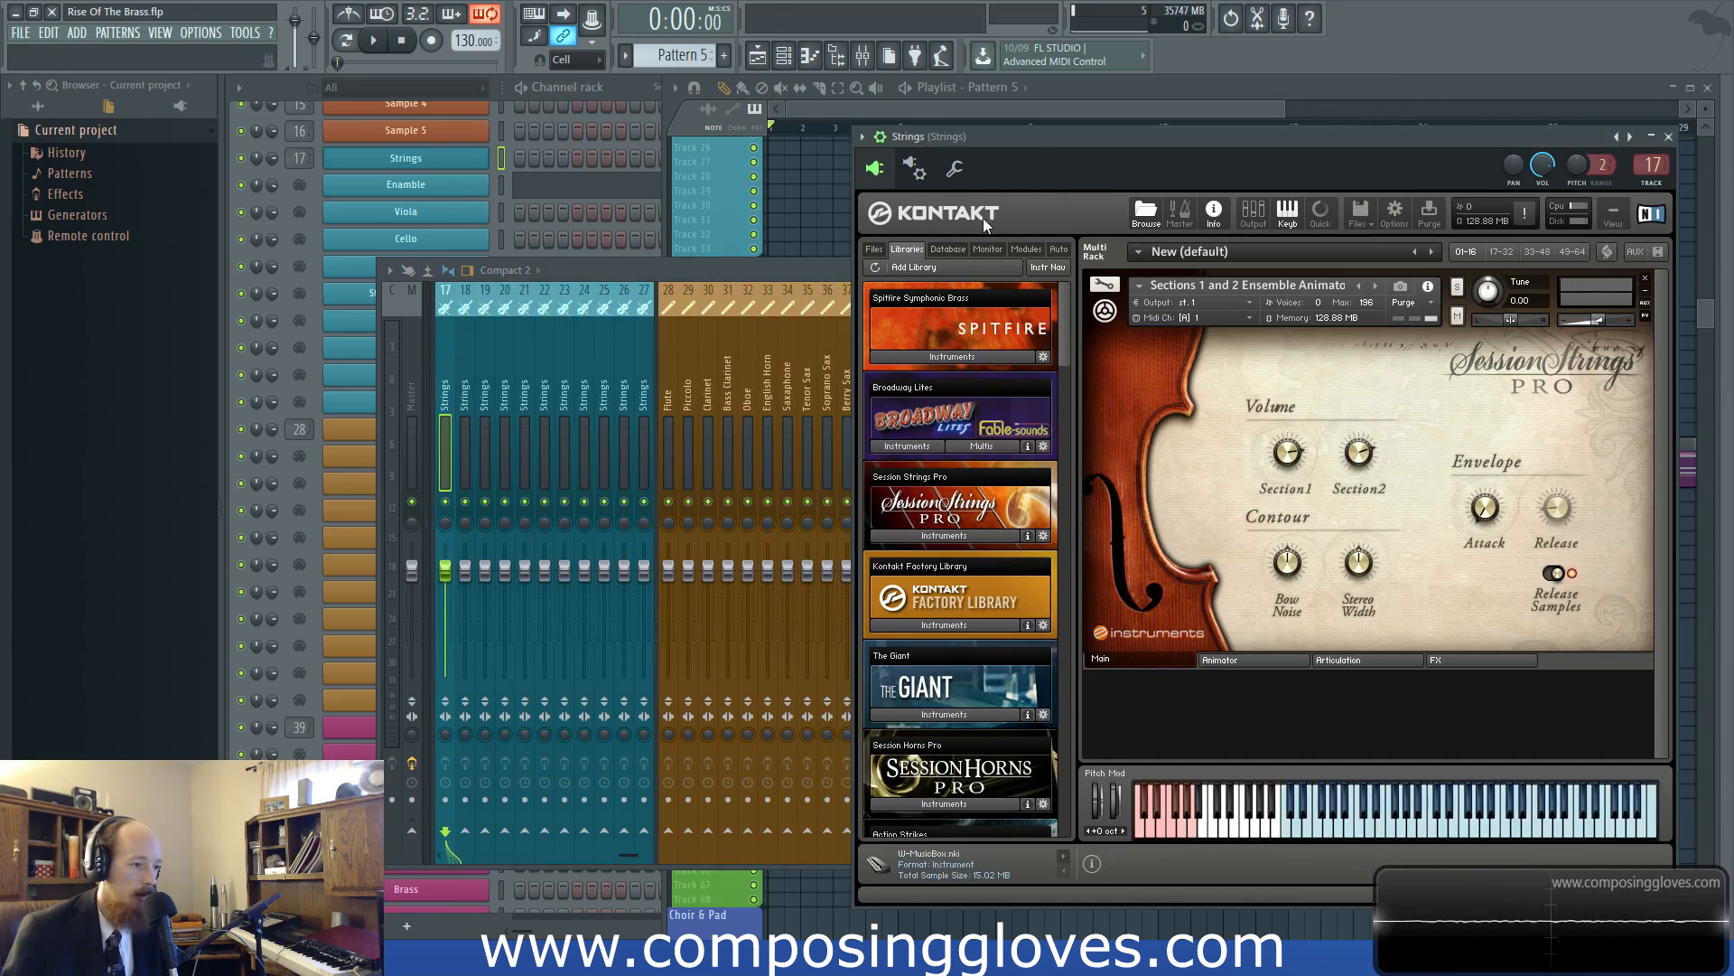
left_click(914, 168)
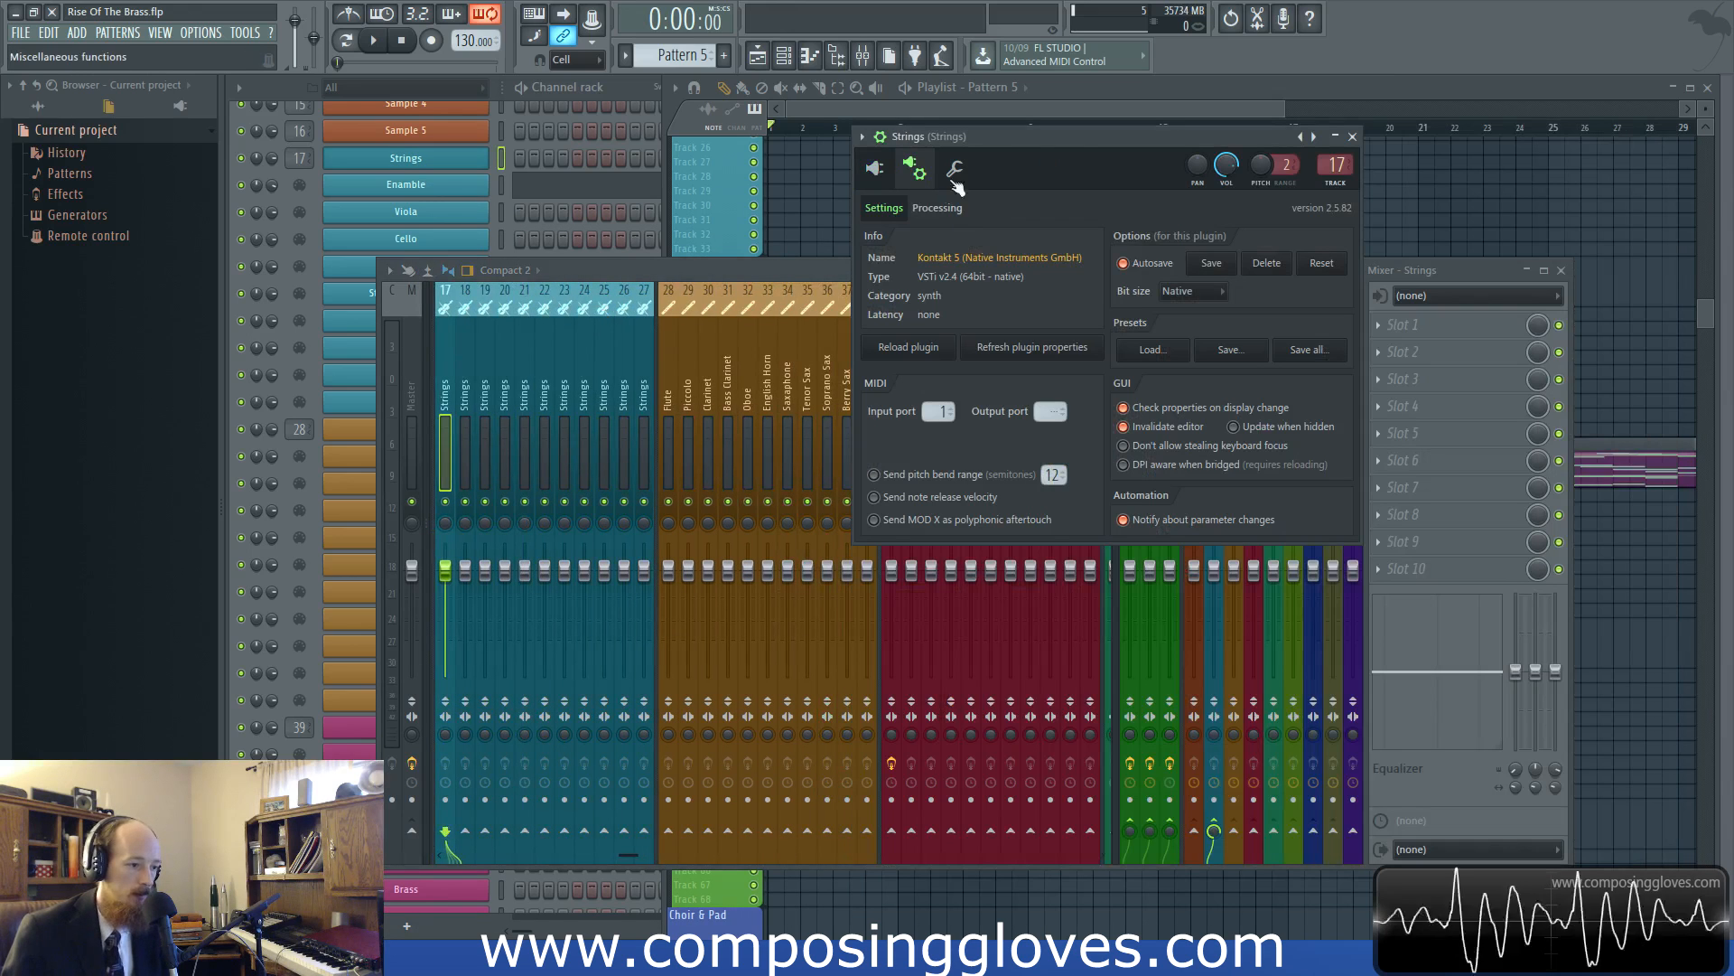
left_click(938, 208)
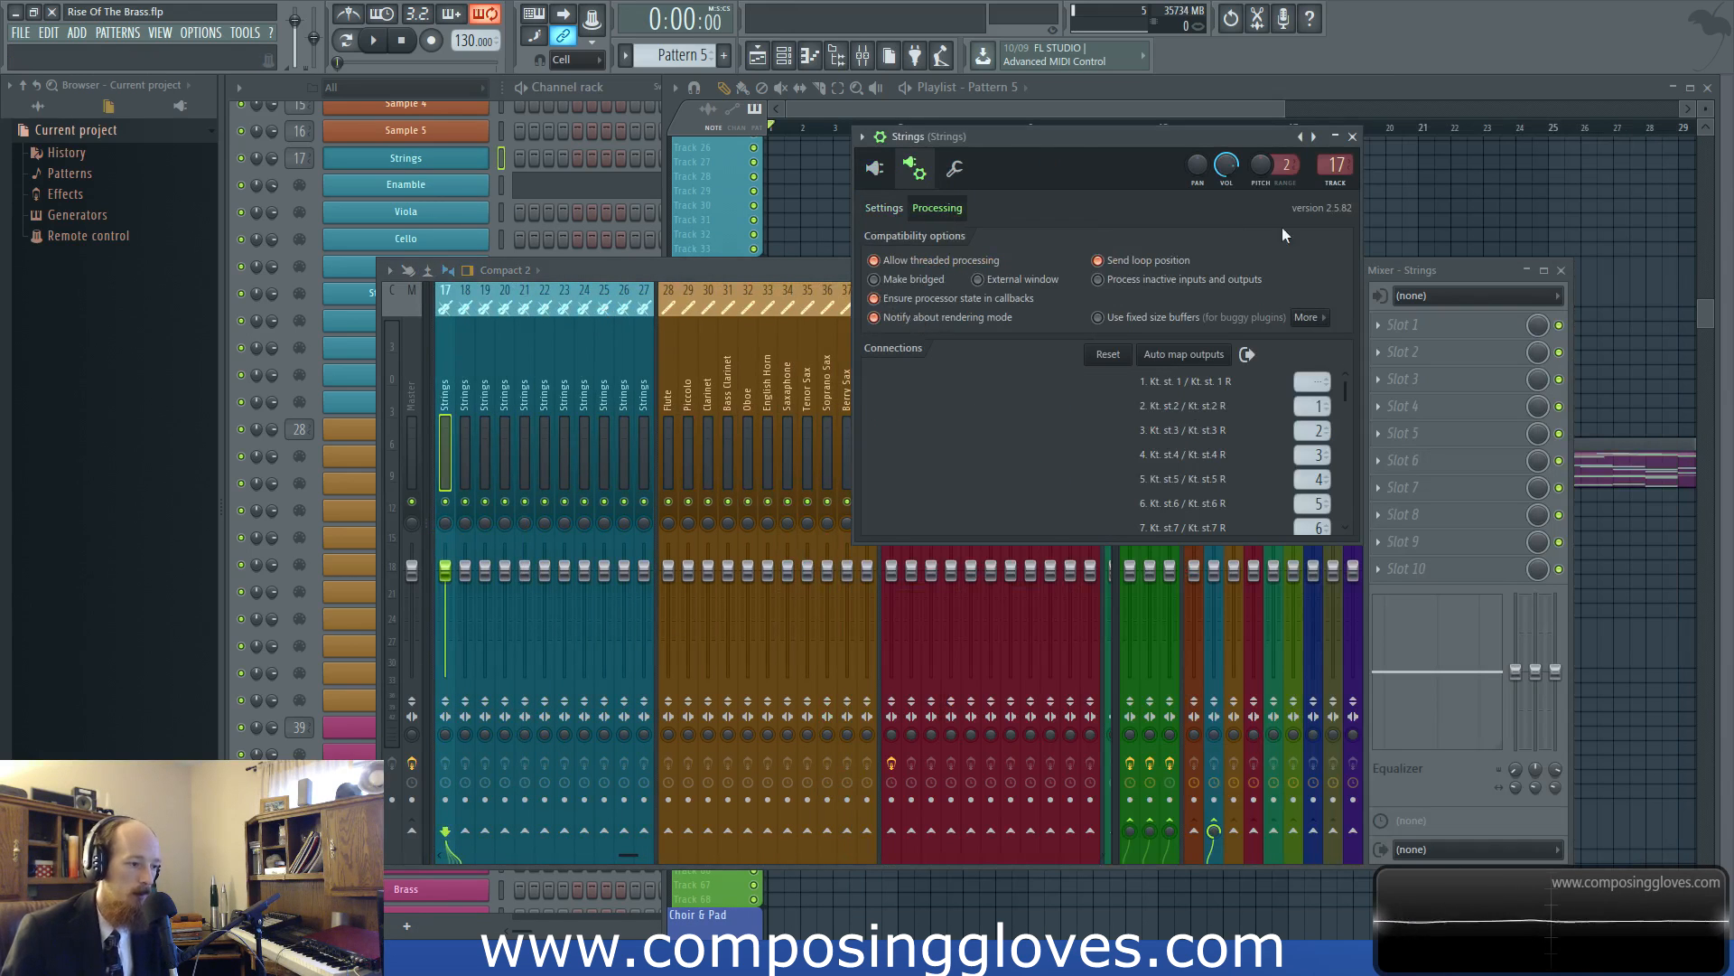
left_click(1353, 136)
Check the Percussion channel's Kontakt wrapper settings and output connections, and close its plugin window
scroll(467, 220, "down", 7)
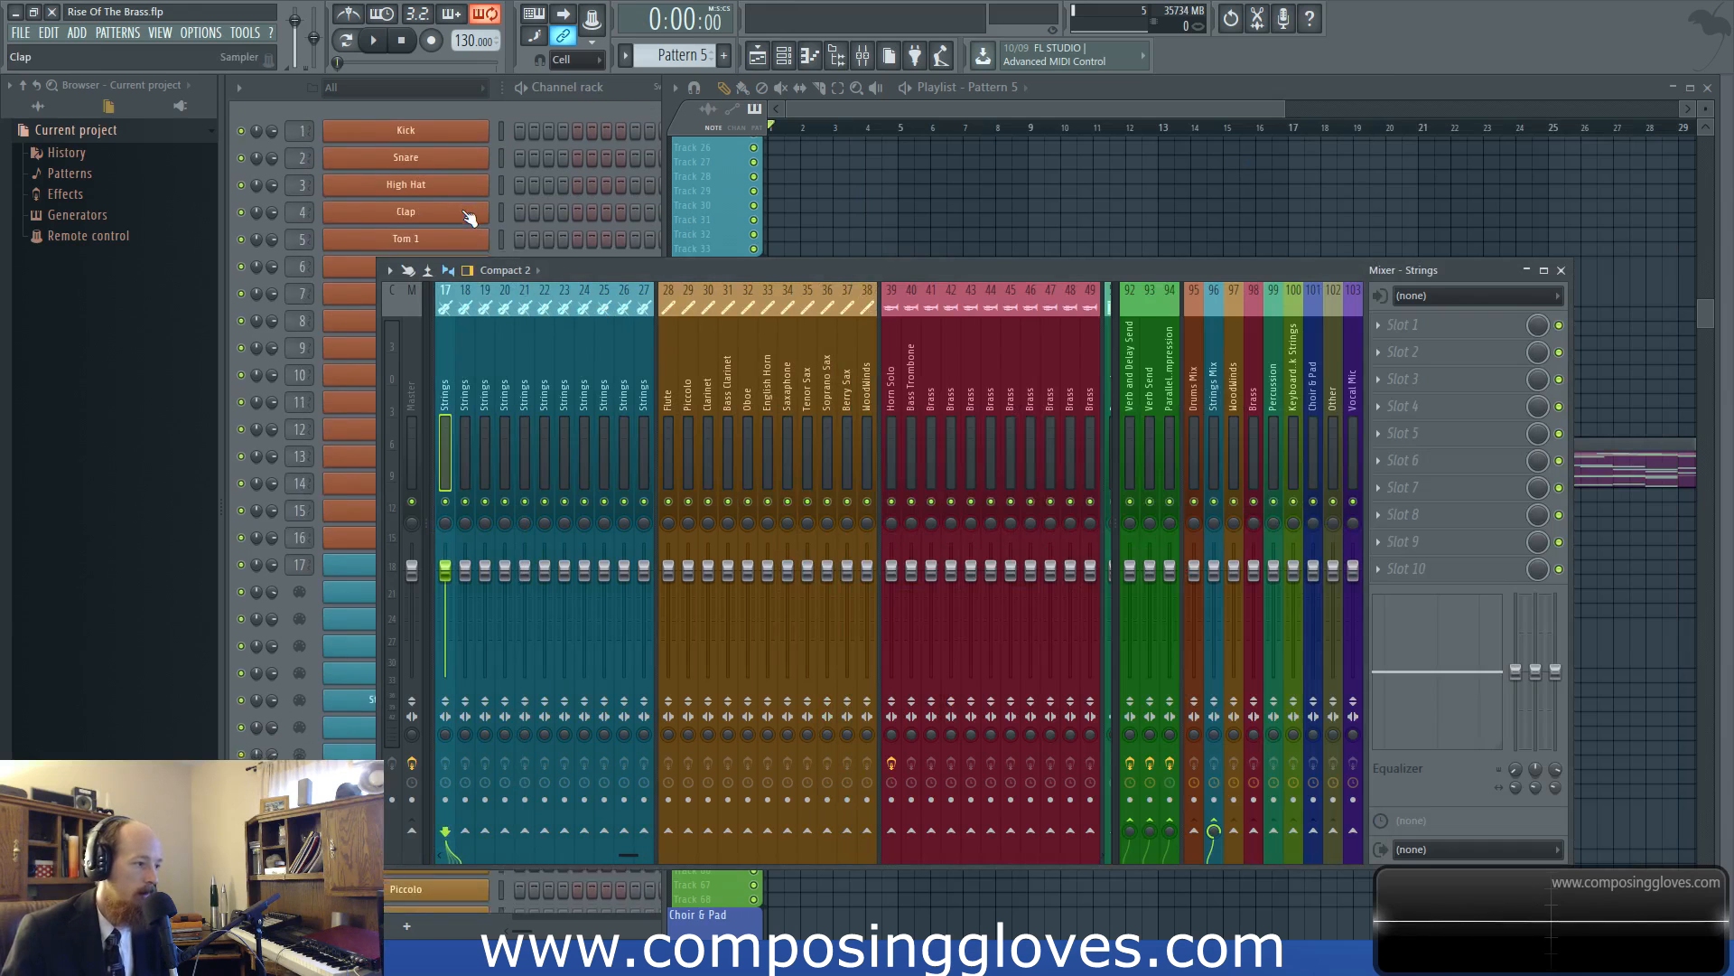
scroll(460, 208, "down", 4)
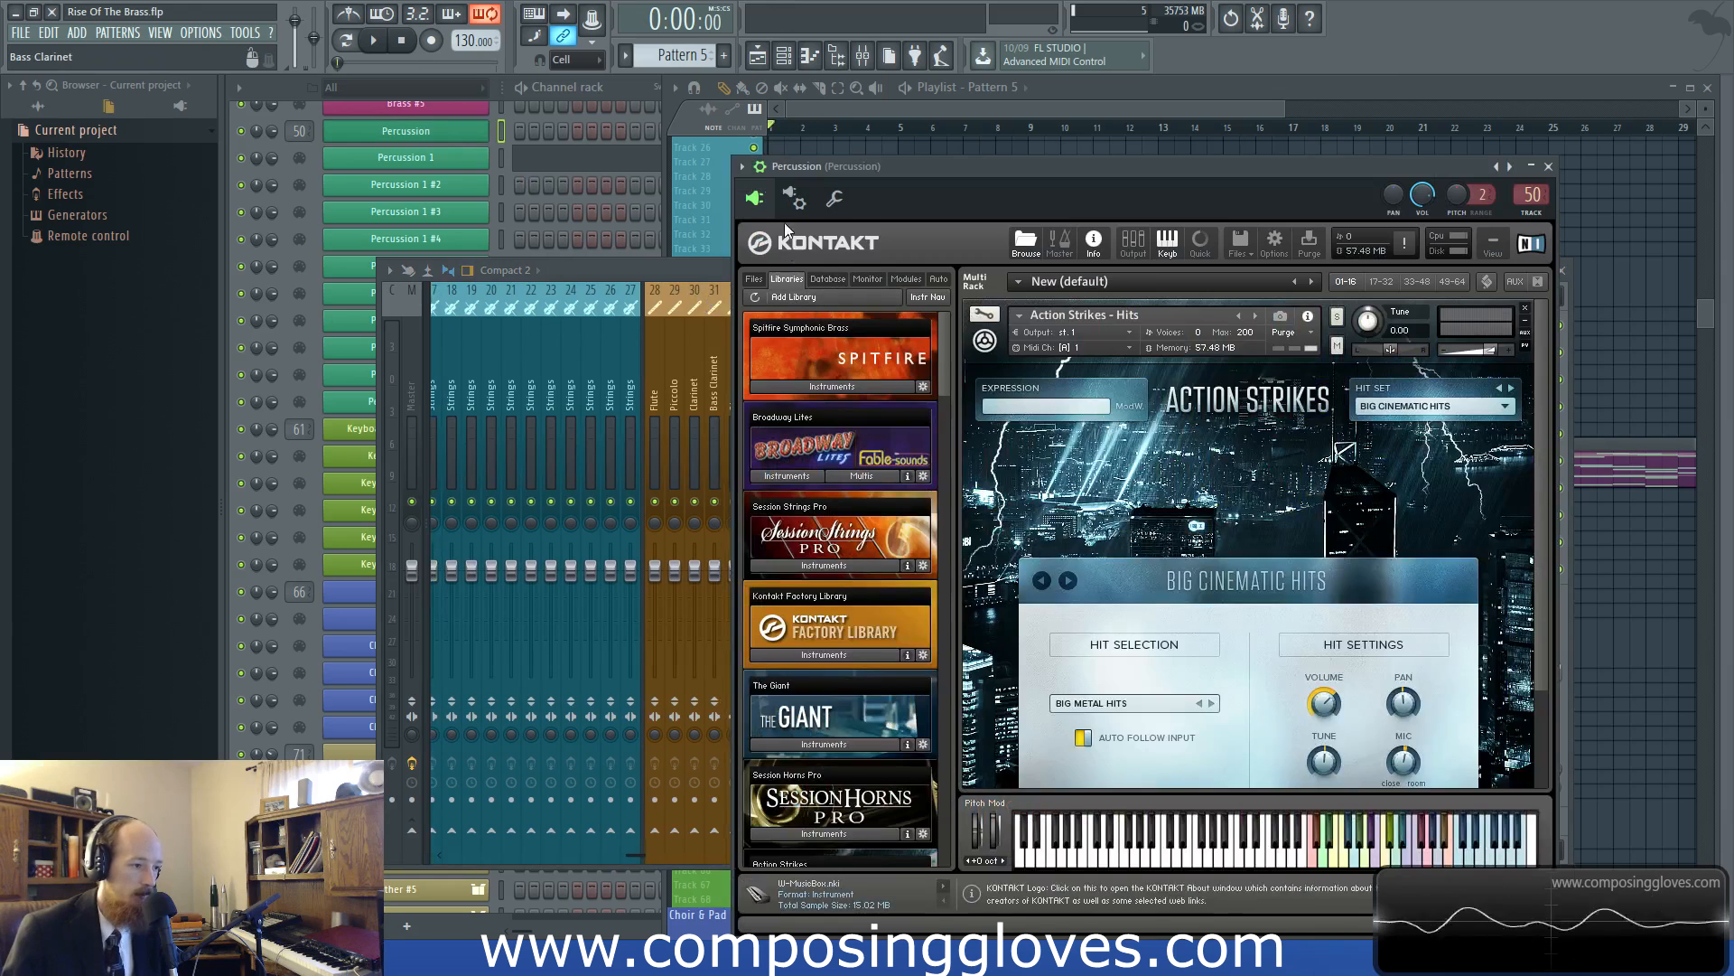
left_click(793, 198)
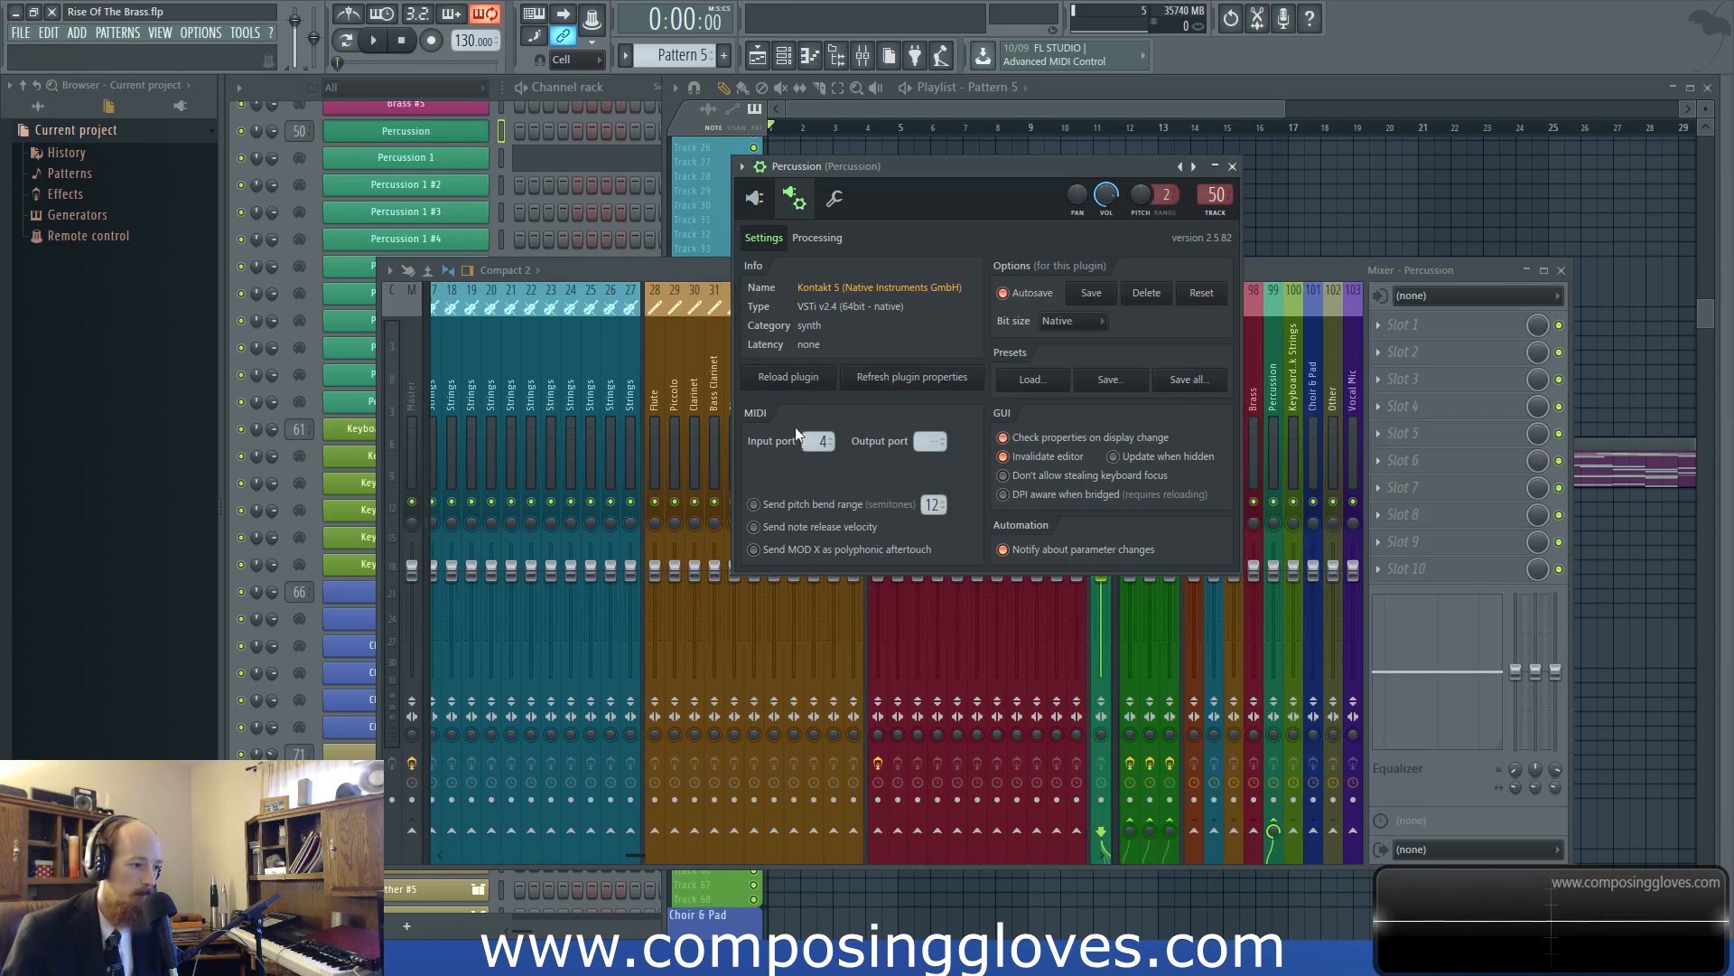
left_click(817, 238)
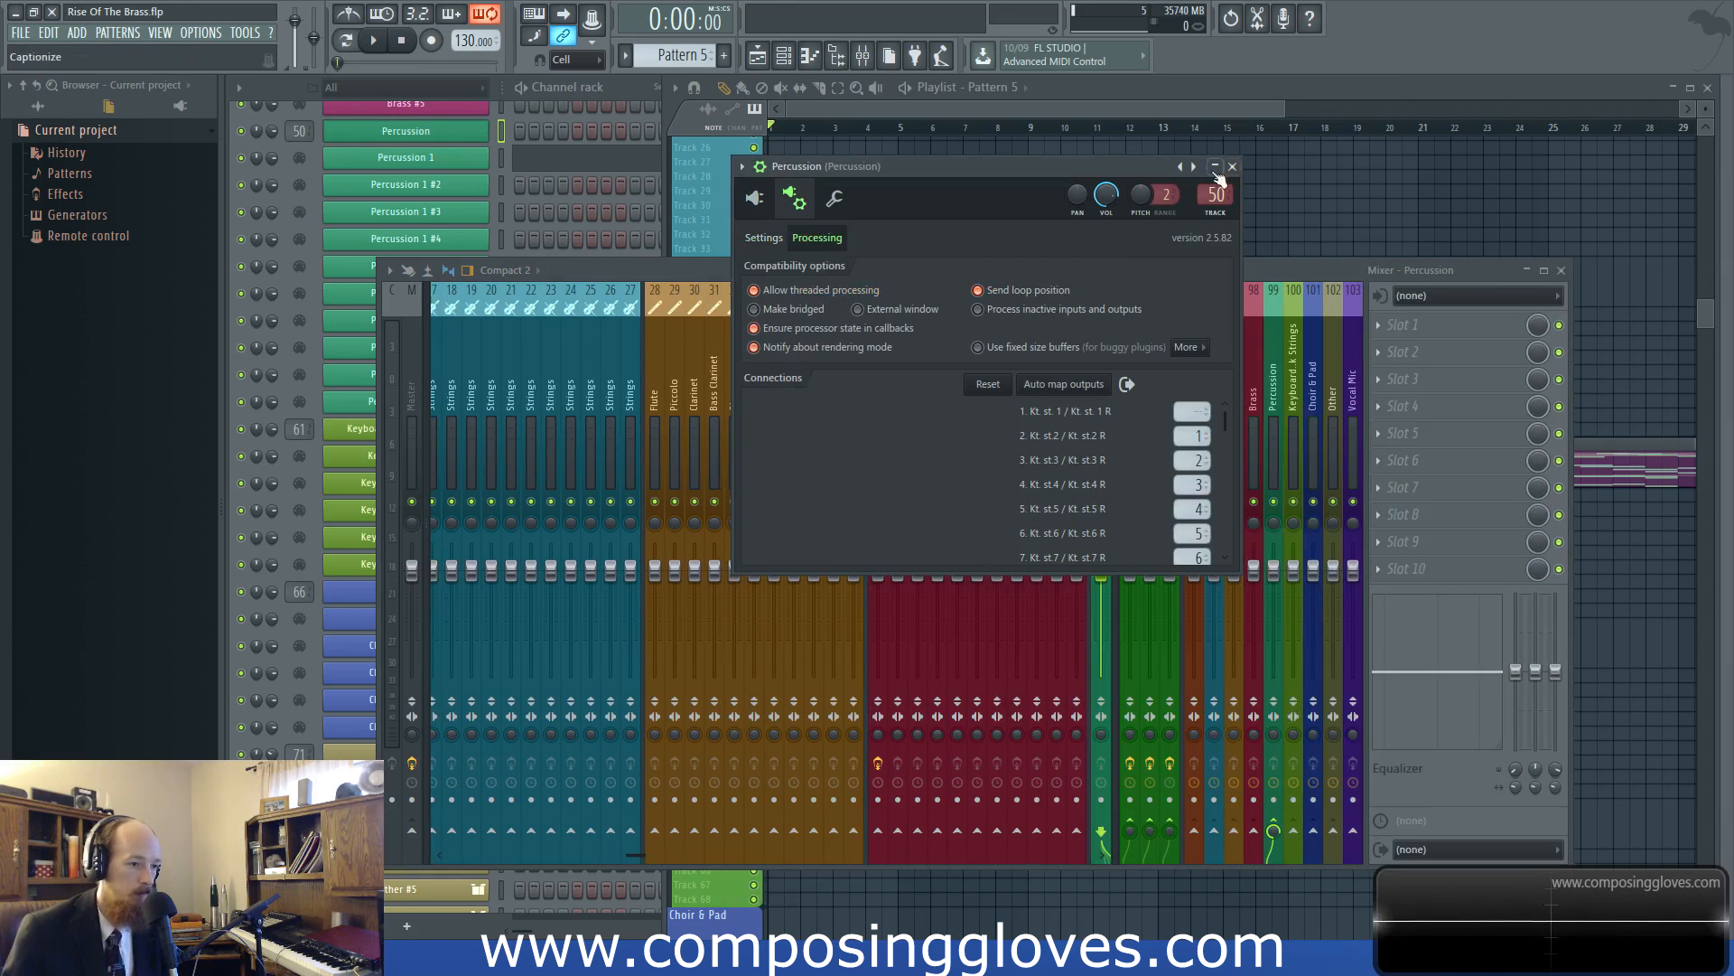
left_click(1232, 167)
Examine the mixer routing of the Bass Trombone and WoodWinds tracks and of the Brass bus on track 98
left_click(1176, 108)
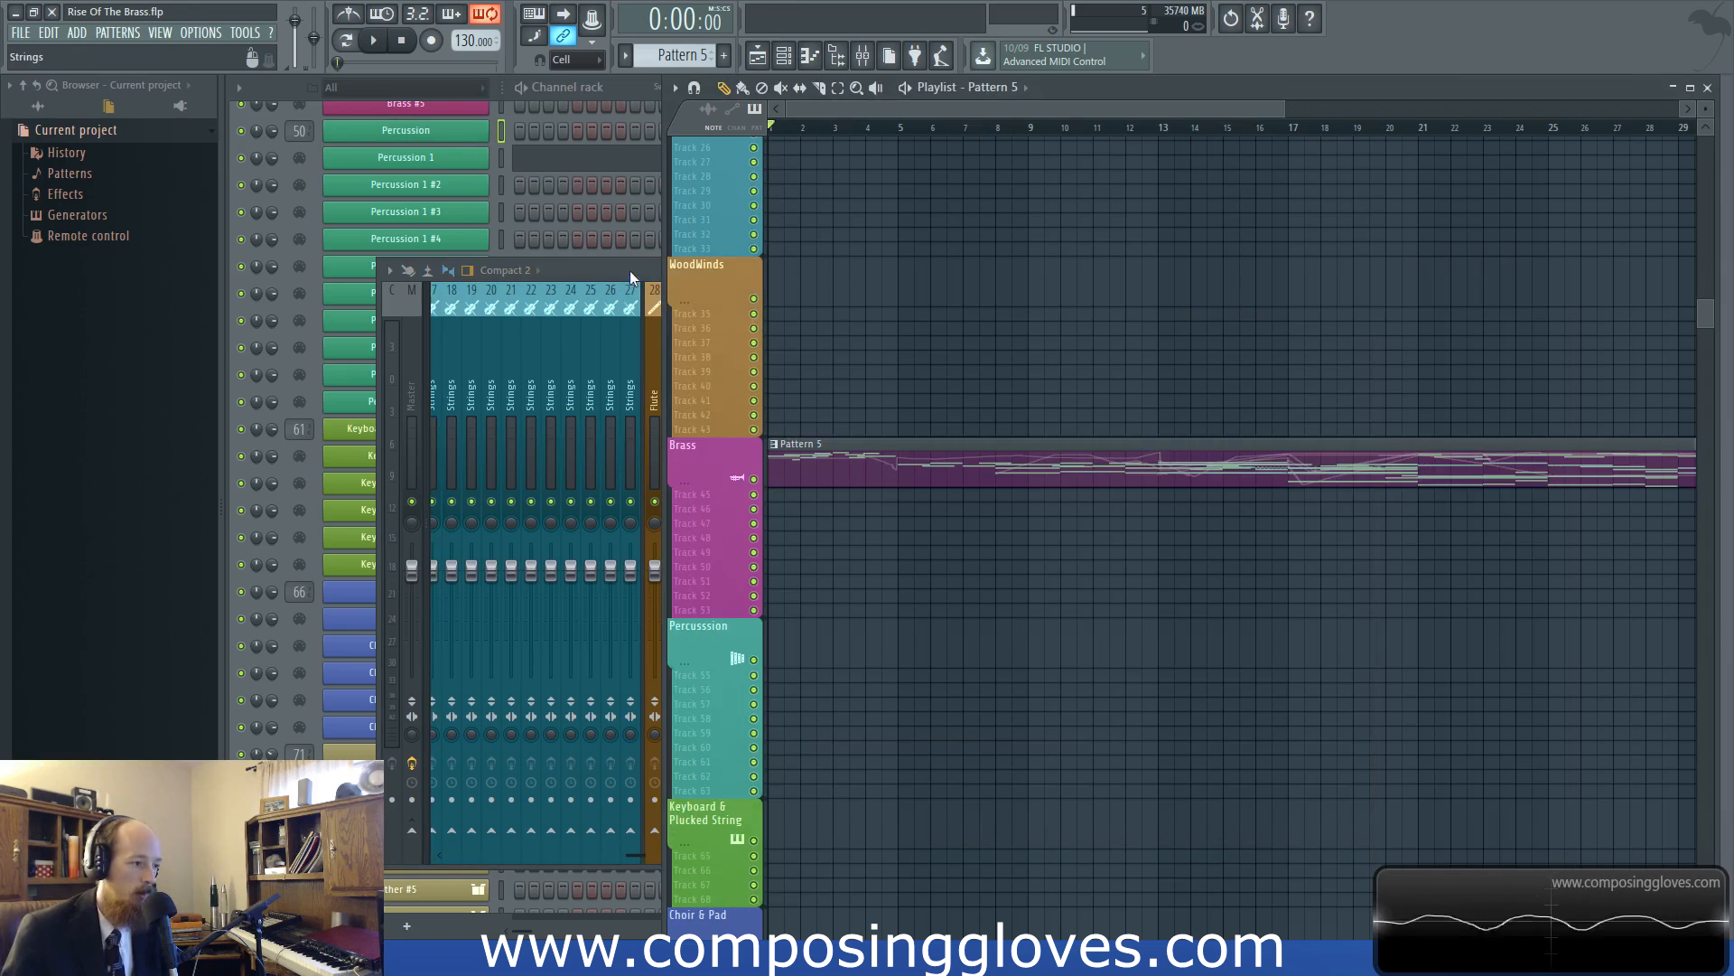
left_click(630, 272)
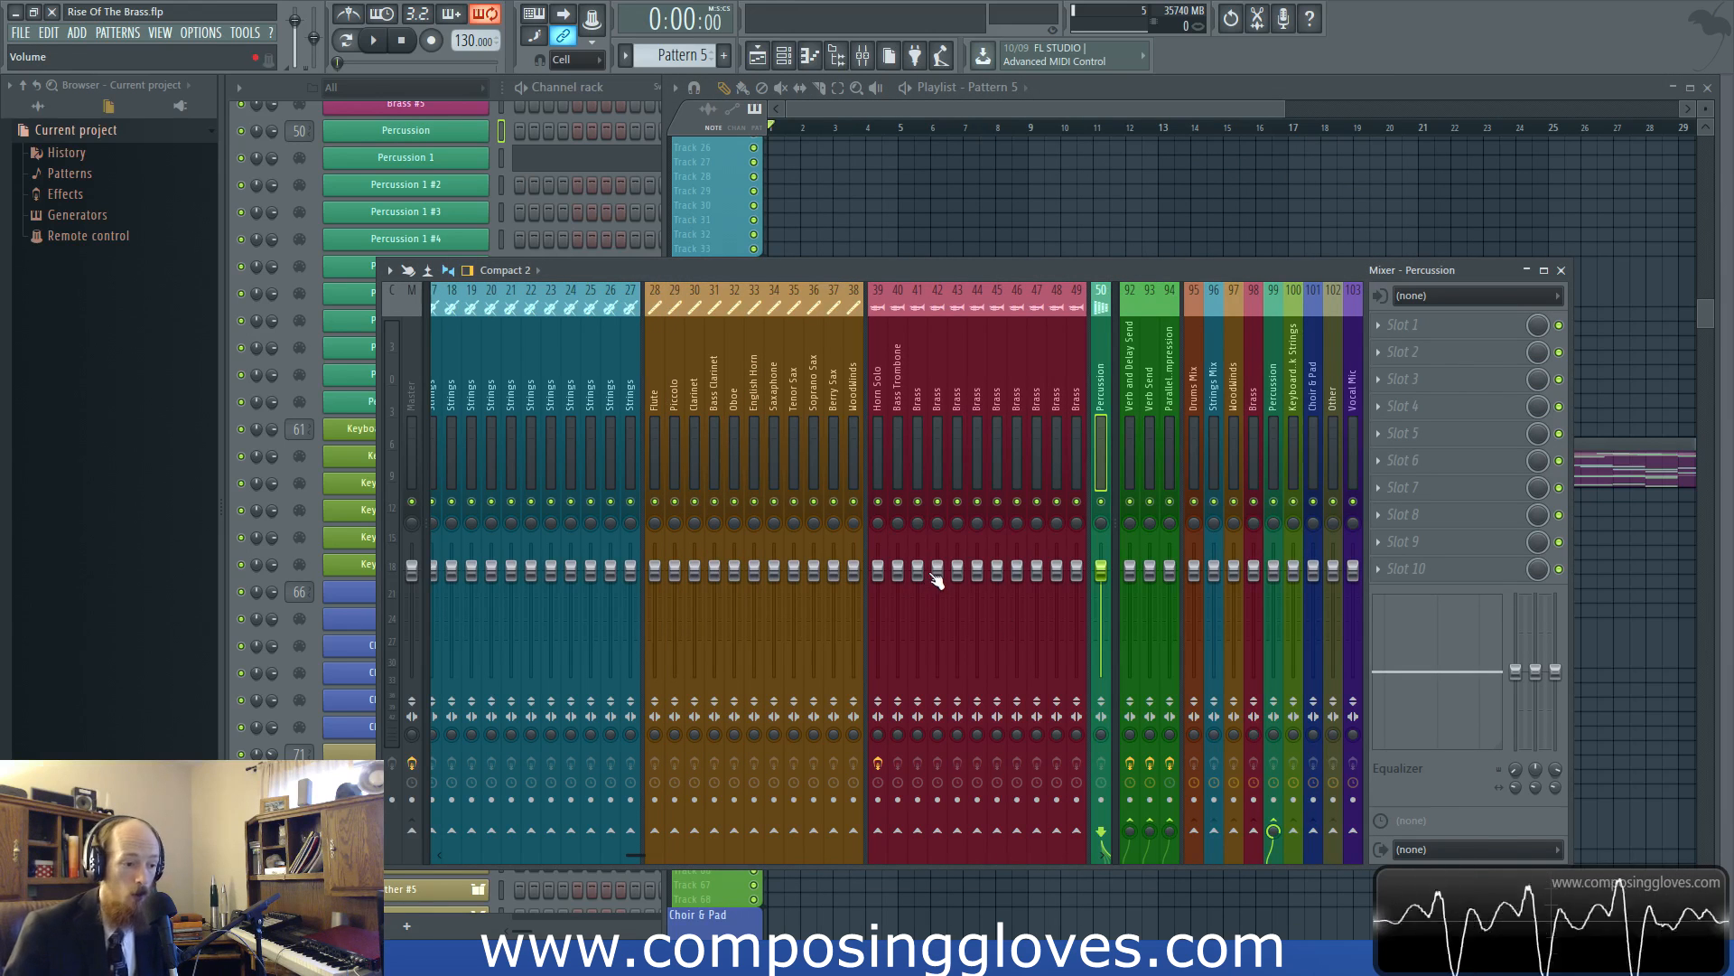
left_click(884, 444)
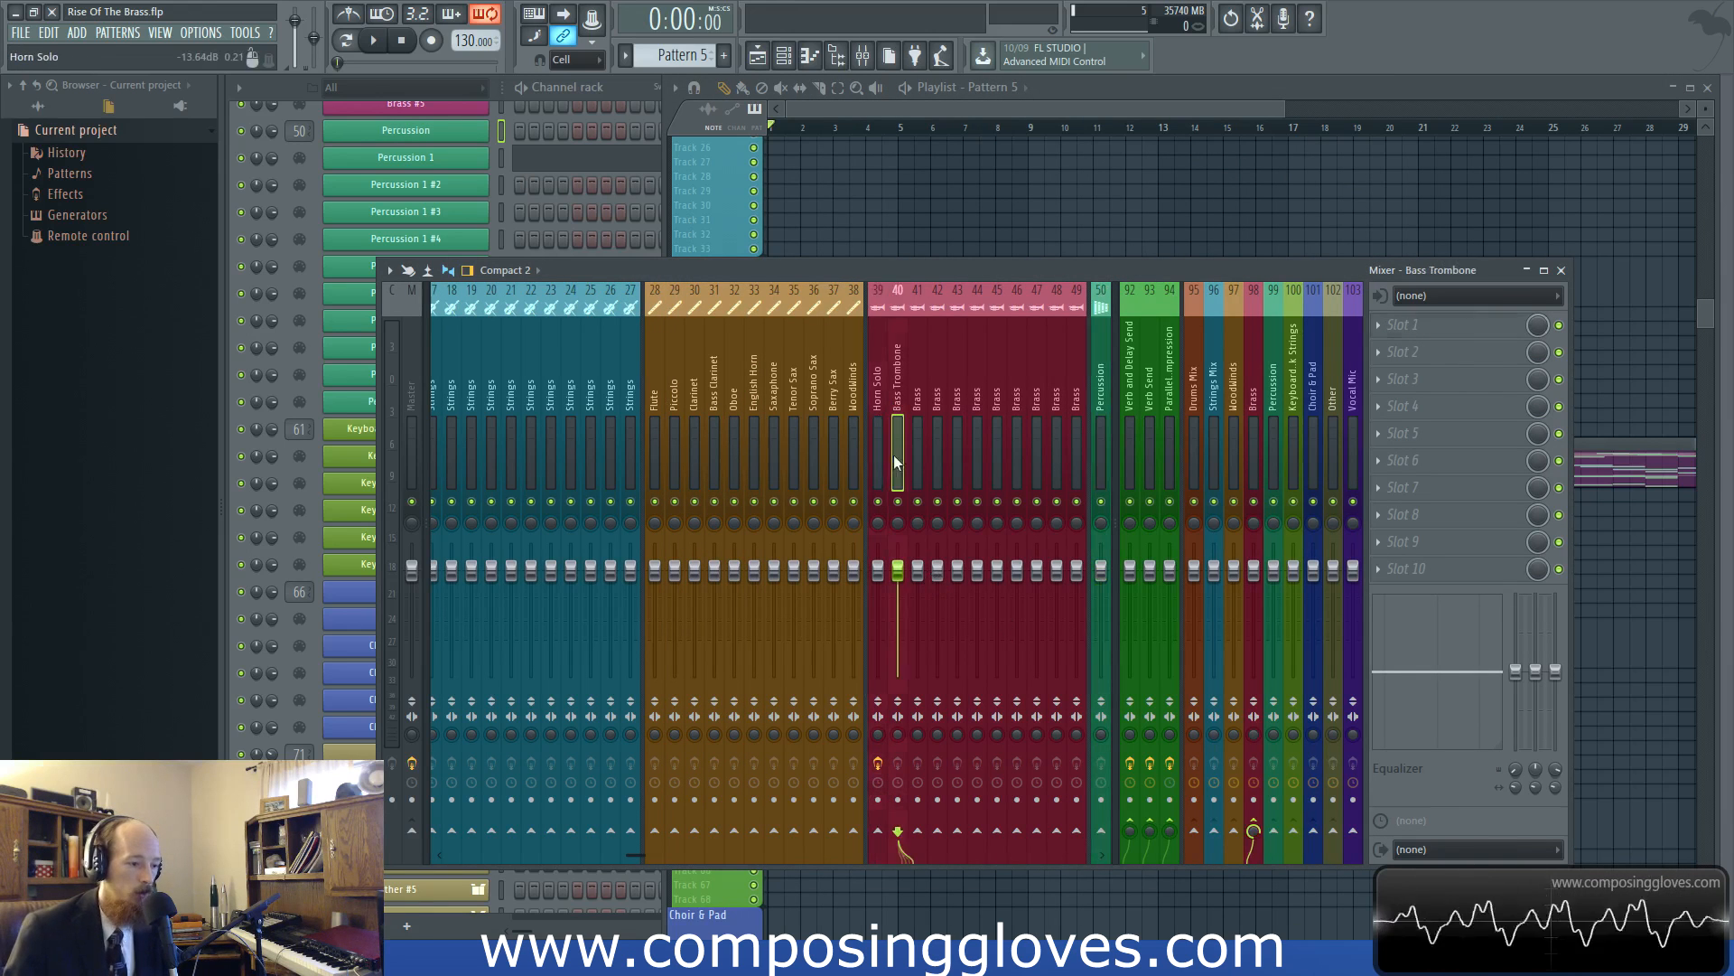
left_click(939, 462)
left_click(854, 468)
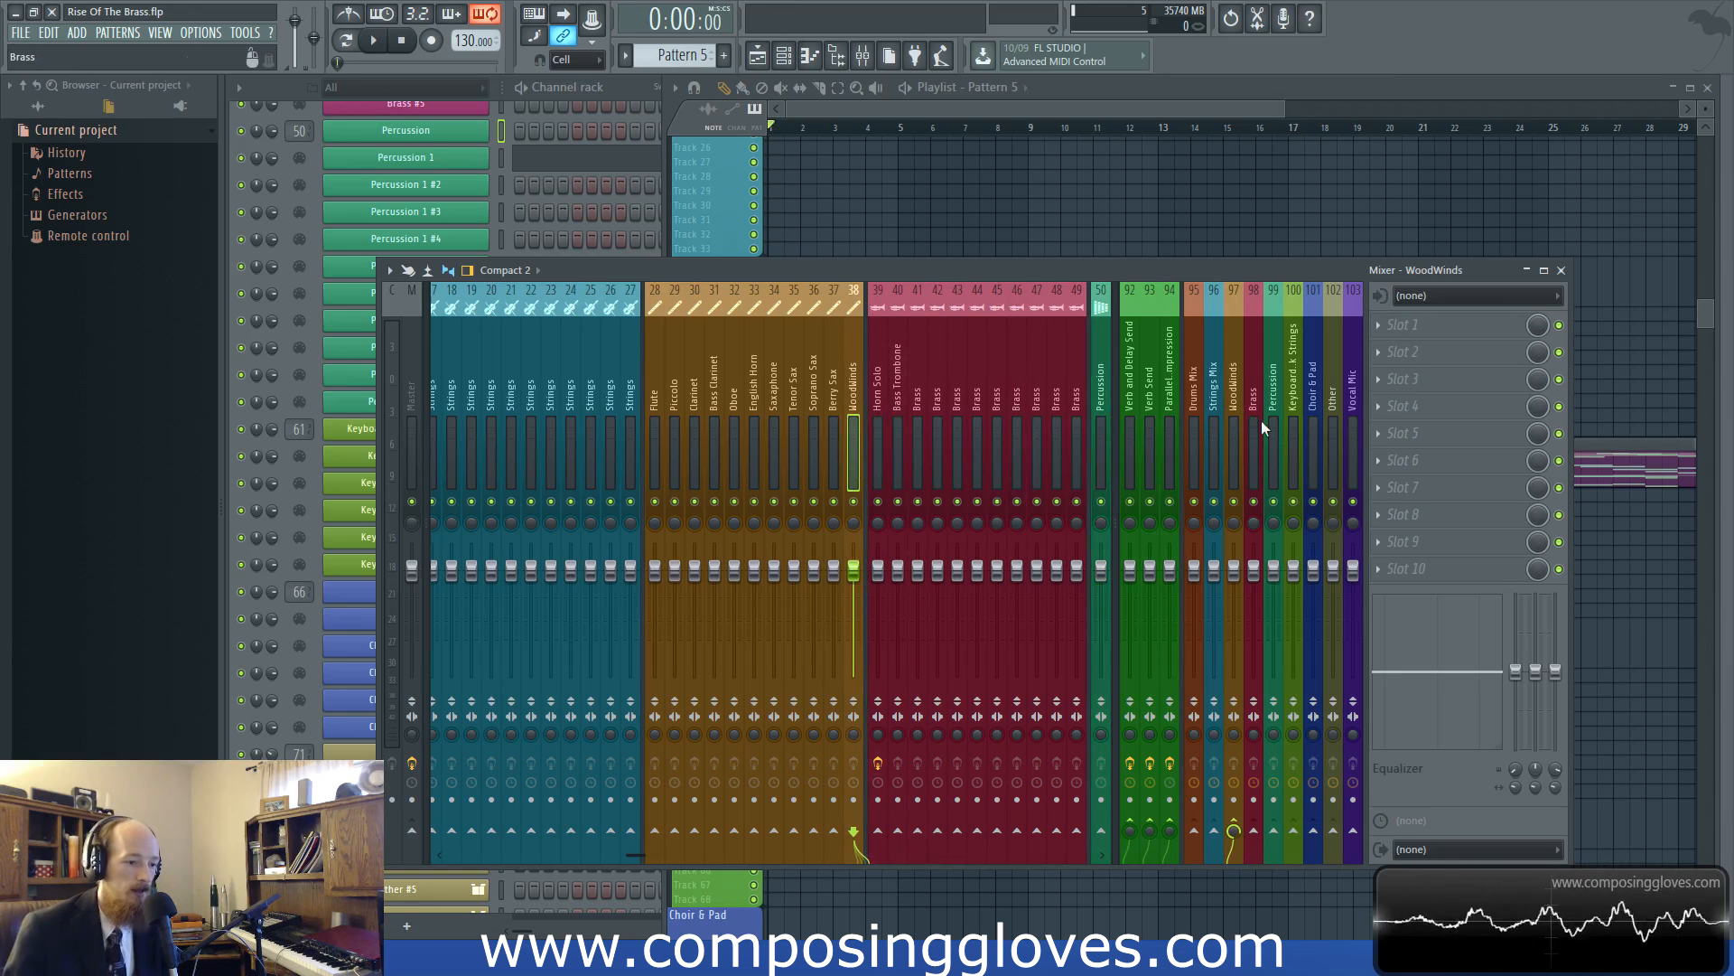
left_click(1251, 469)
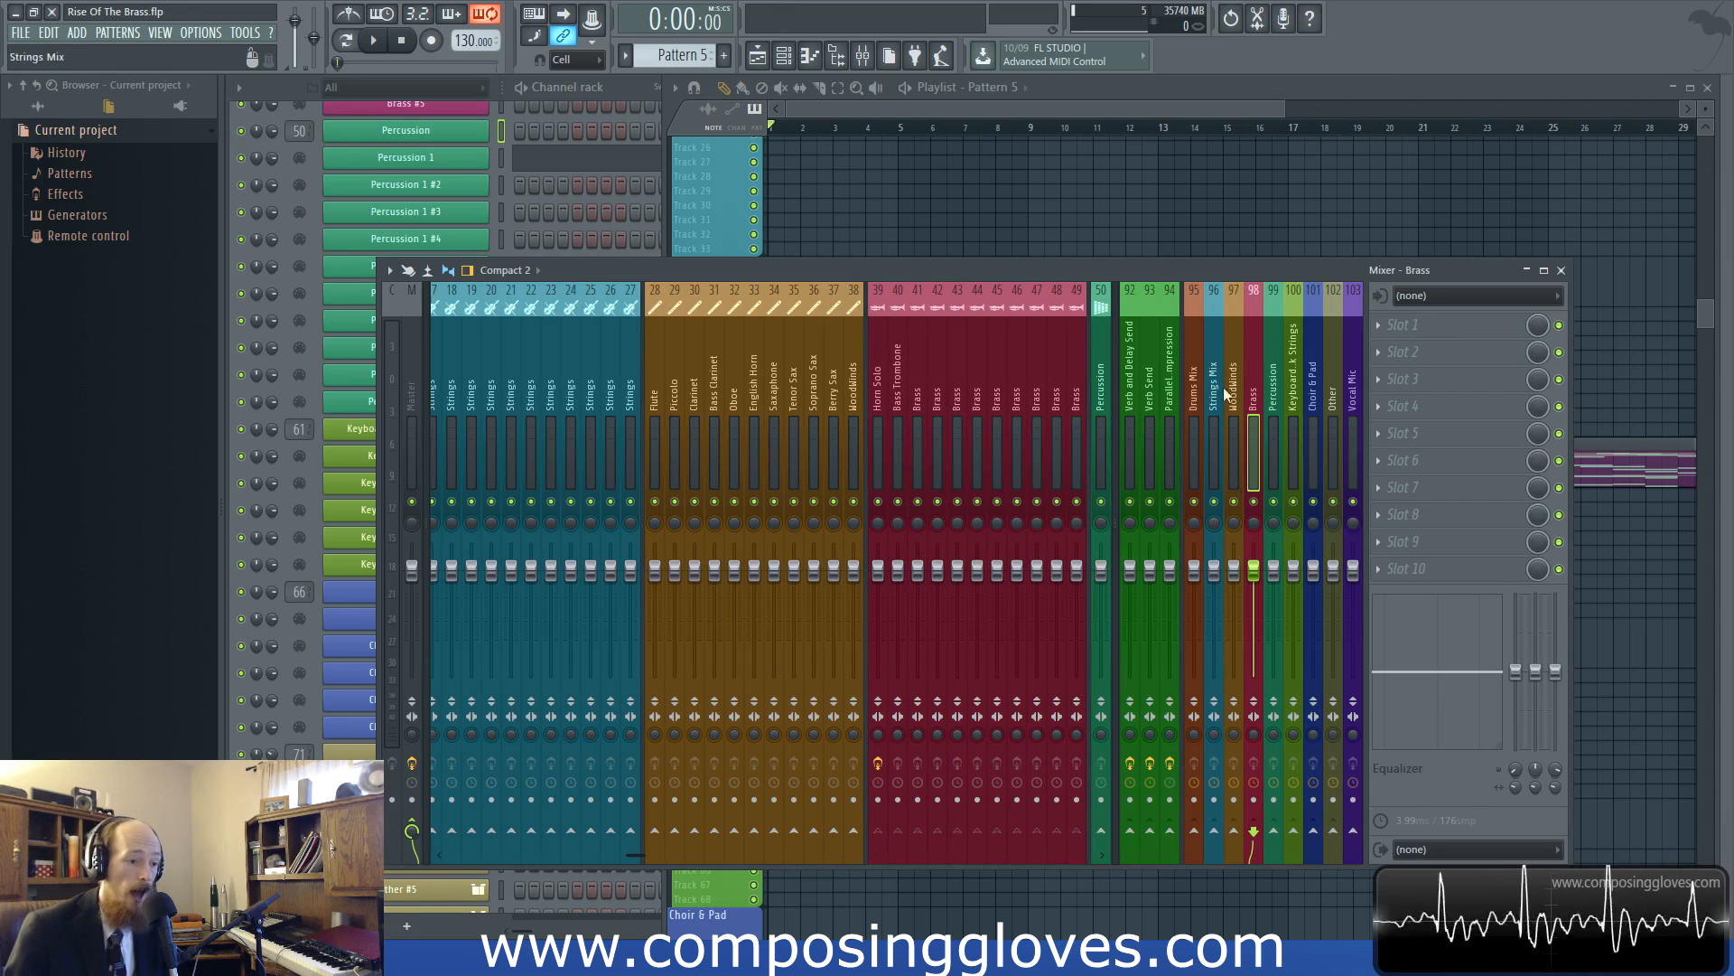
Arm the Brass bus on track 98 and the Horn Solo, Bass Trombone and Brass tracks 39 to 41 for disk recording
left_click(1253, 799)
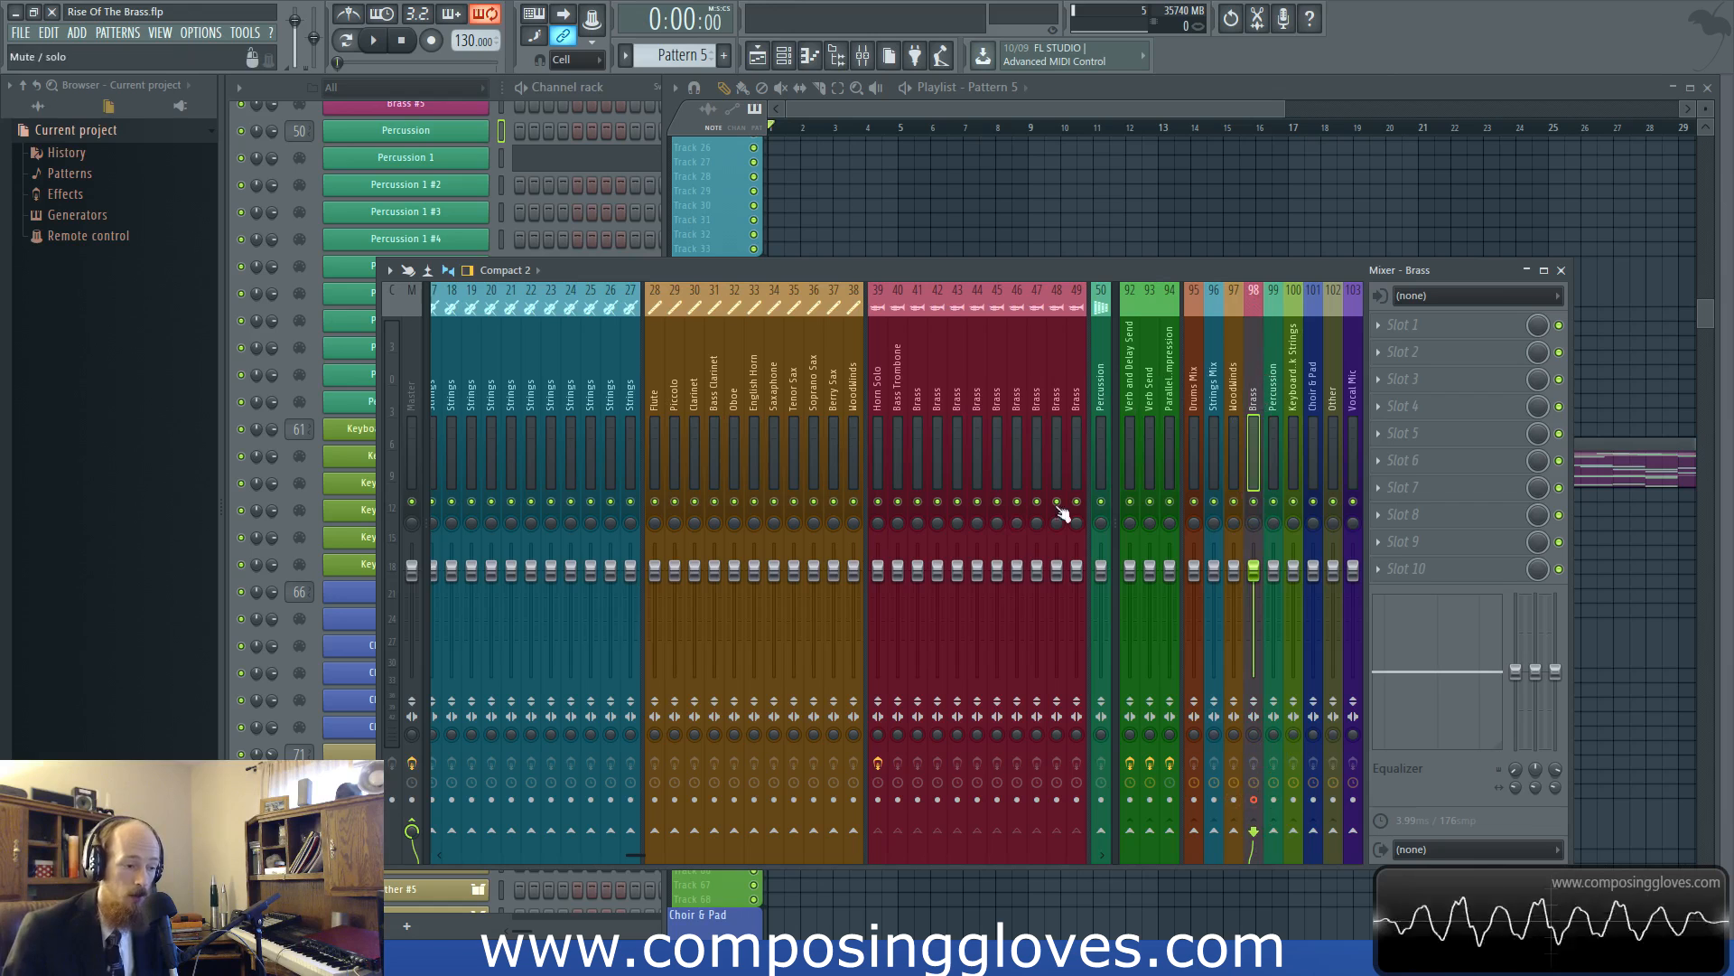
left_click(882, 392)
left_click(878, 799)
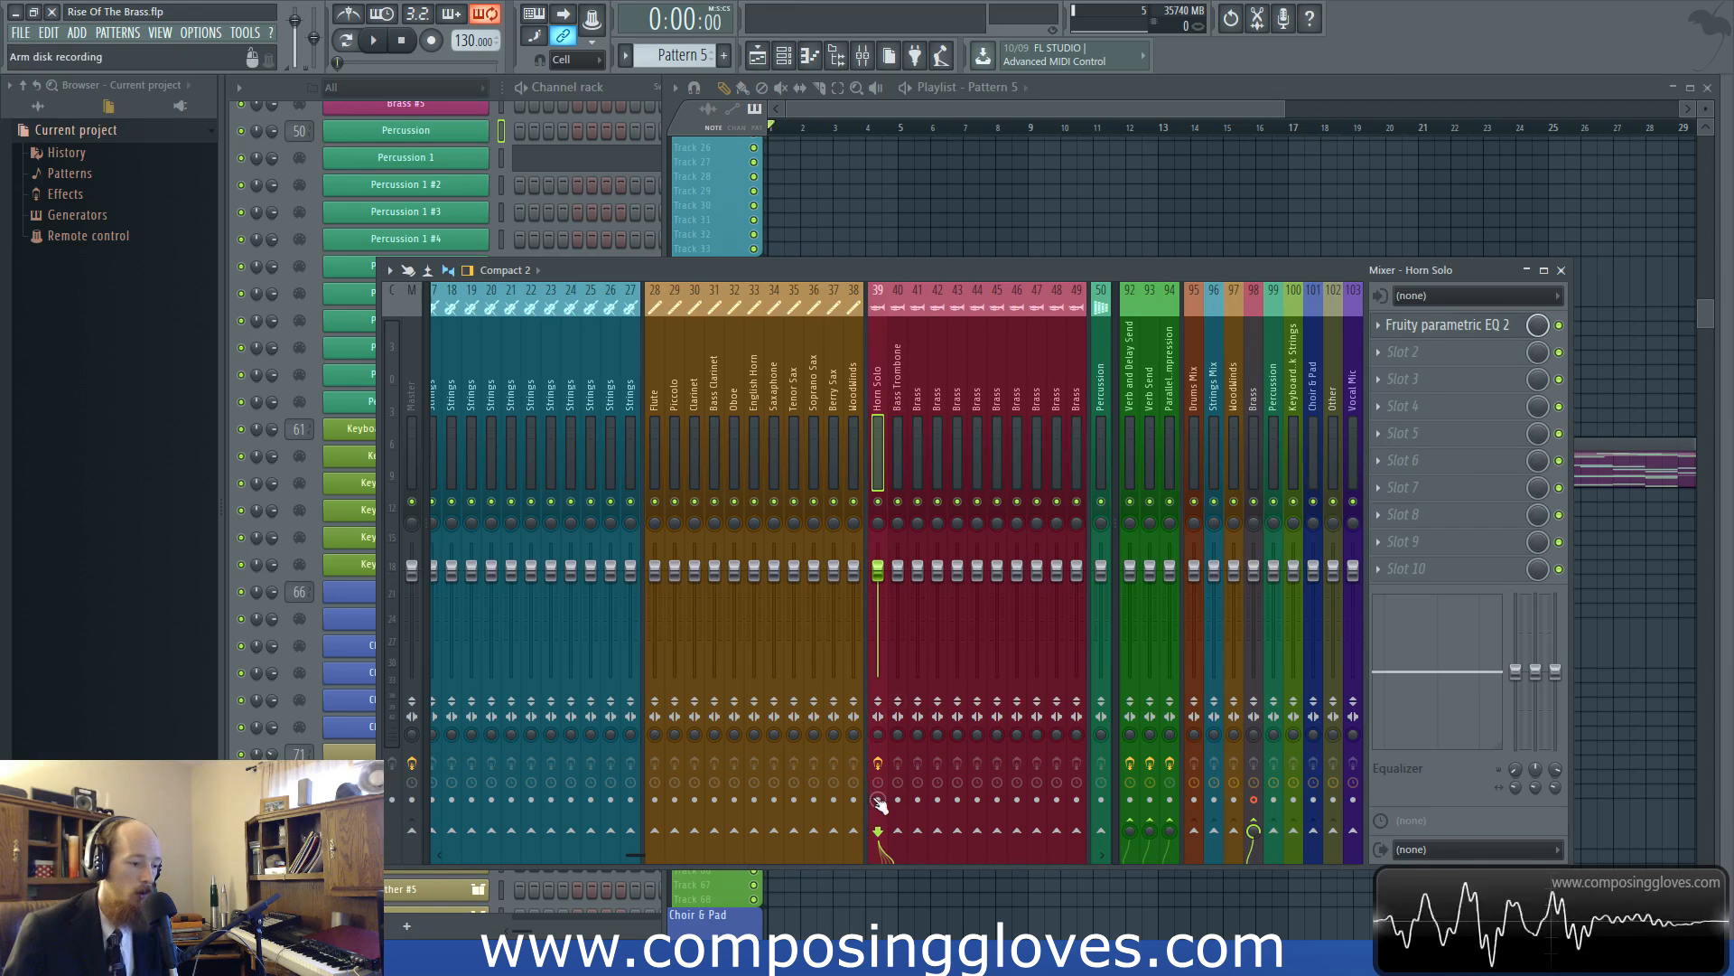
left_click(898, 799)
left_click(917, 799)
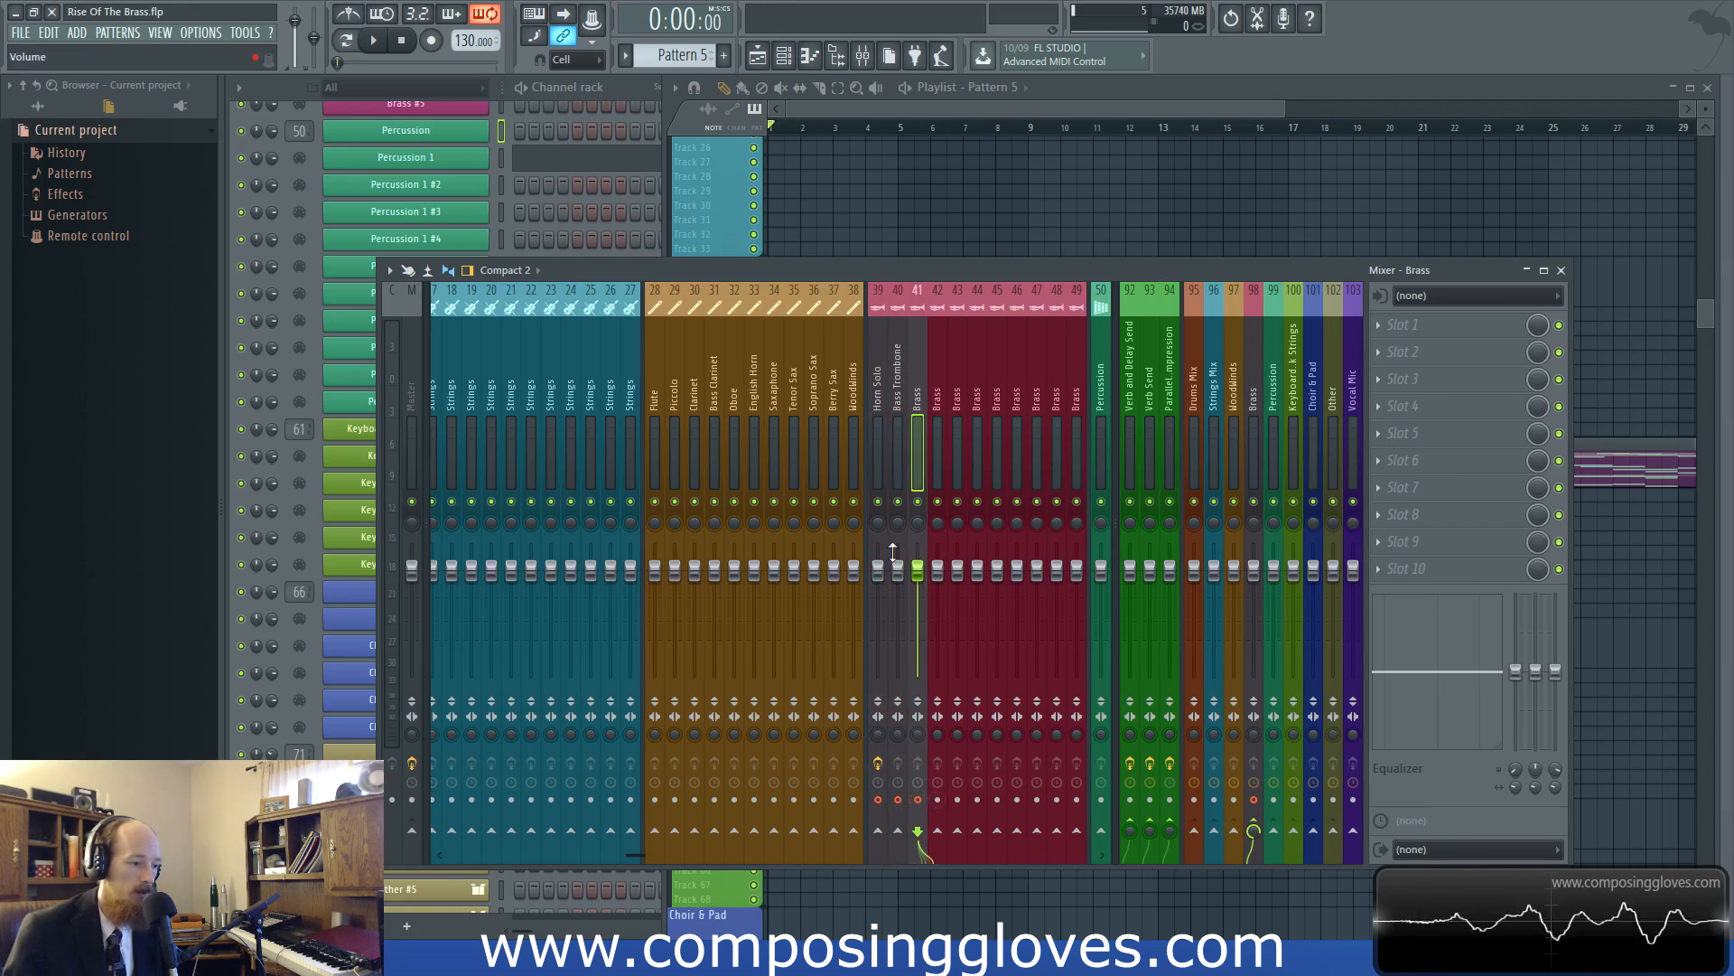
Compare the routing of the Bass Trombone, Horn Solo and Brass track 44 with the Brass bus on track 98
left_click(898, 403)
left_click(884, 405)
left_click(979, 394)
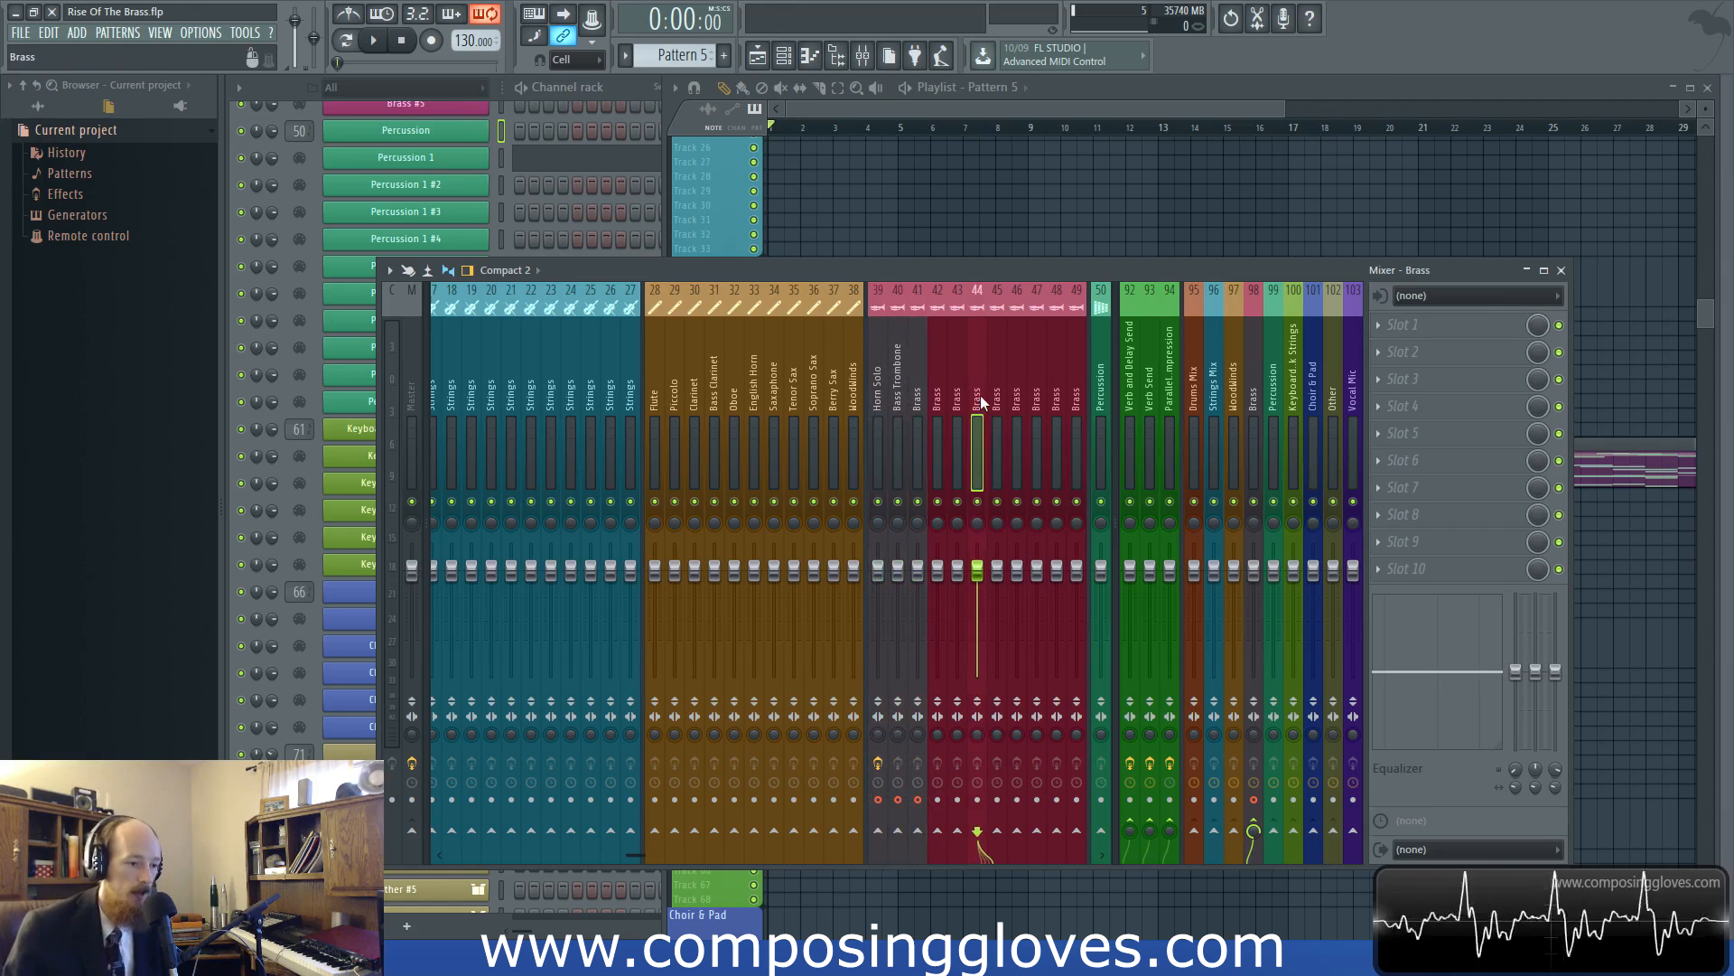
left_click(1256, 403)
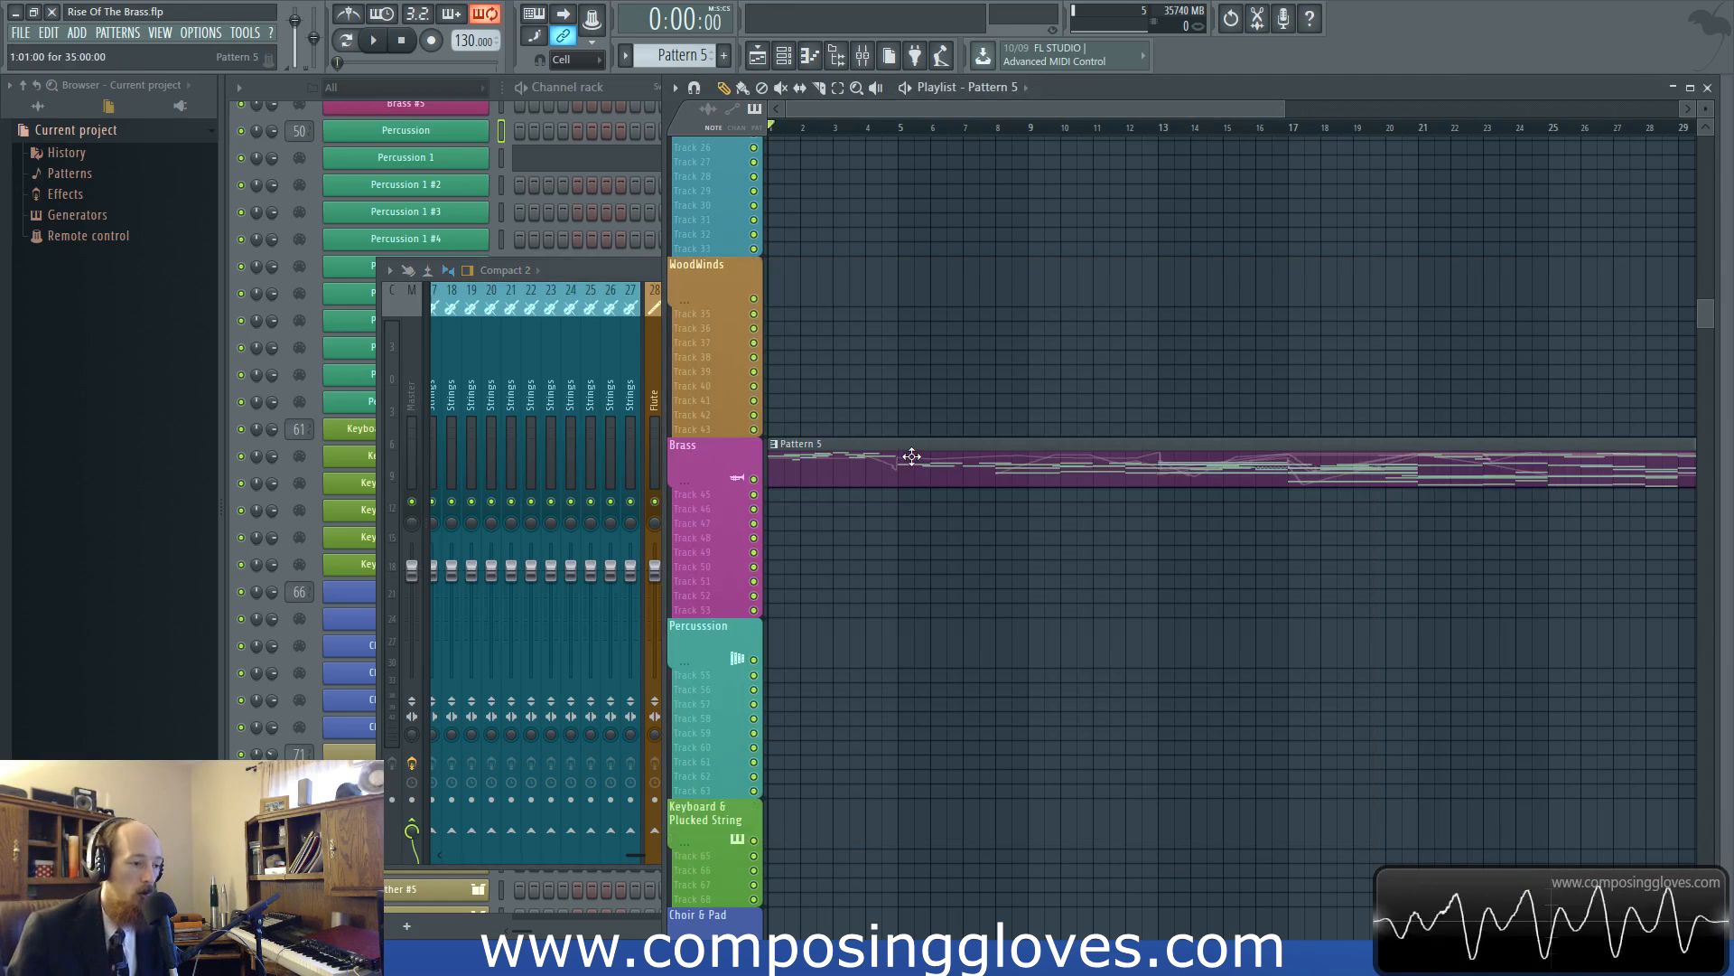
Check the Pattern 5 clip on the playlist's Brass track and inspect the Horn Solo track in the mixer
scroll(908, 457, "down", 3)
left_click_drag(661, 268, 654, 268)
left_click(637, 269)
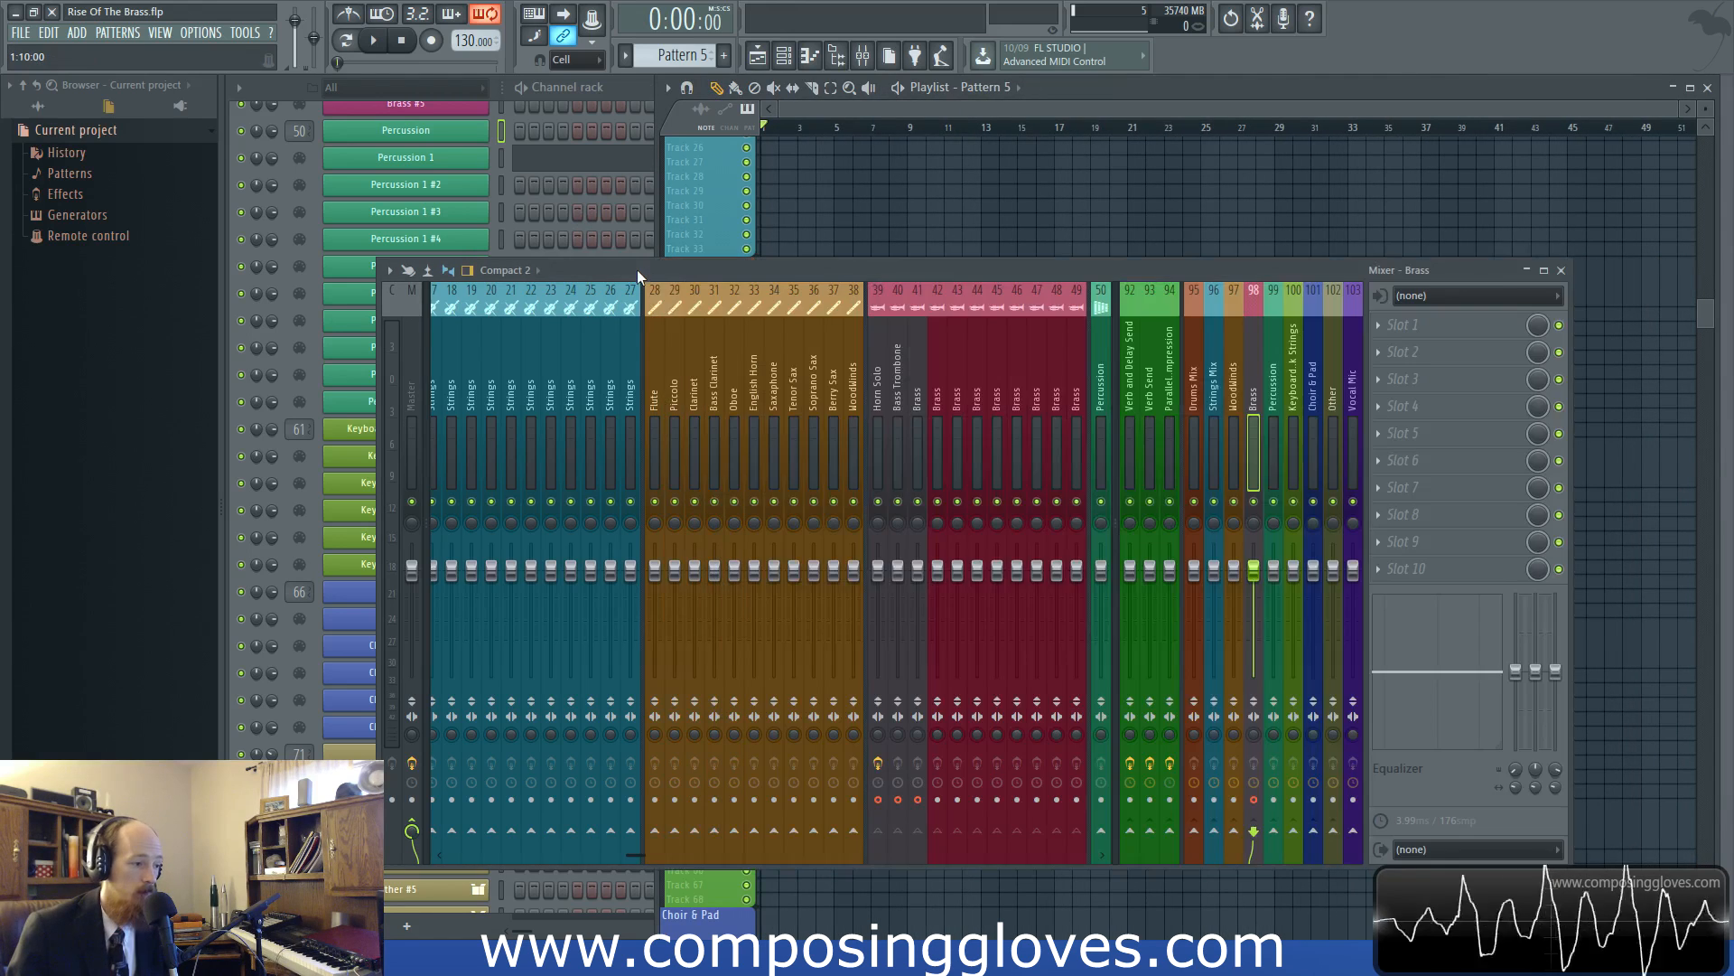
left_click(872, 402)
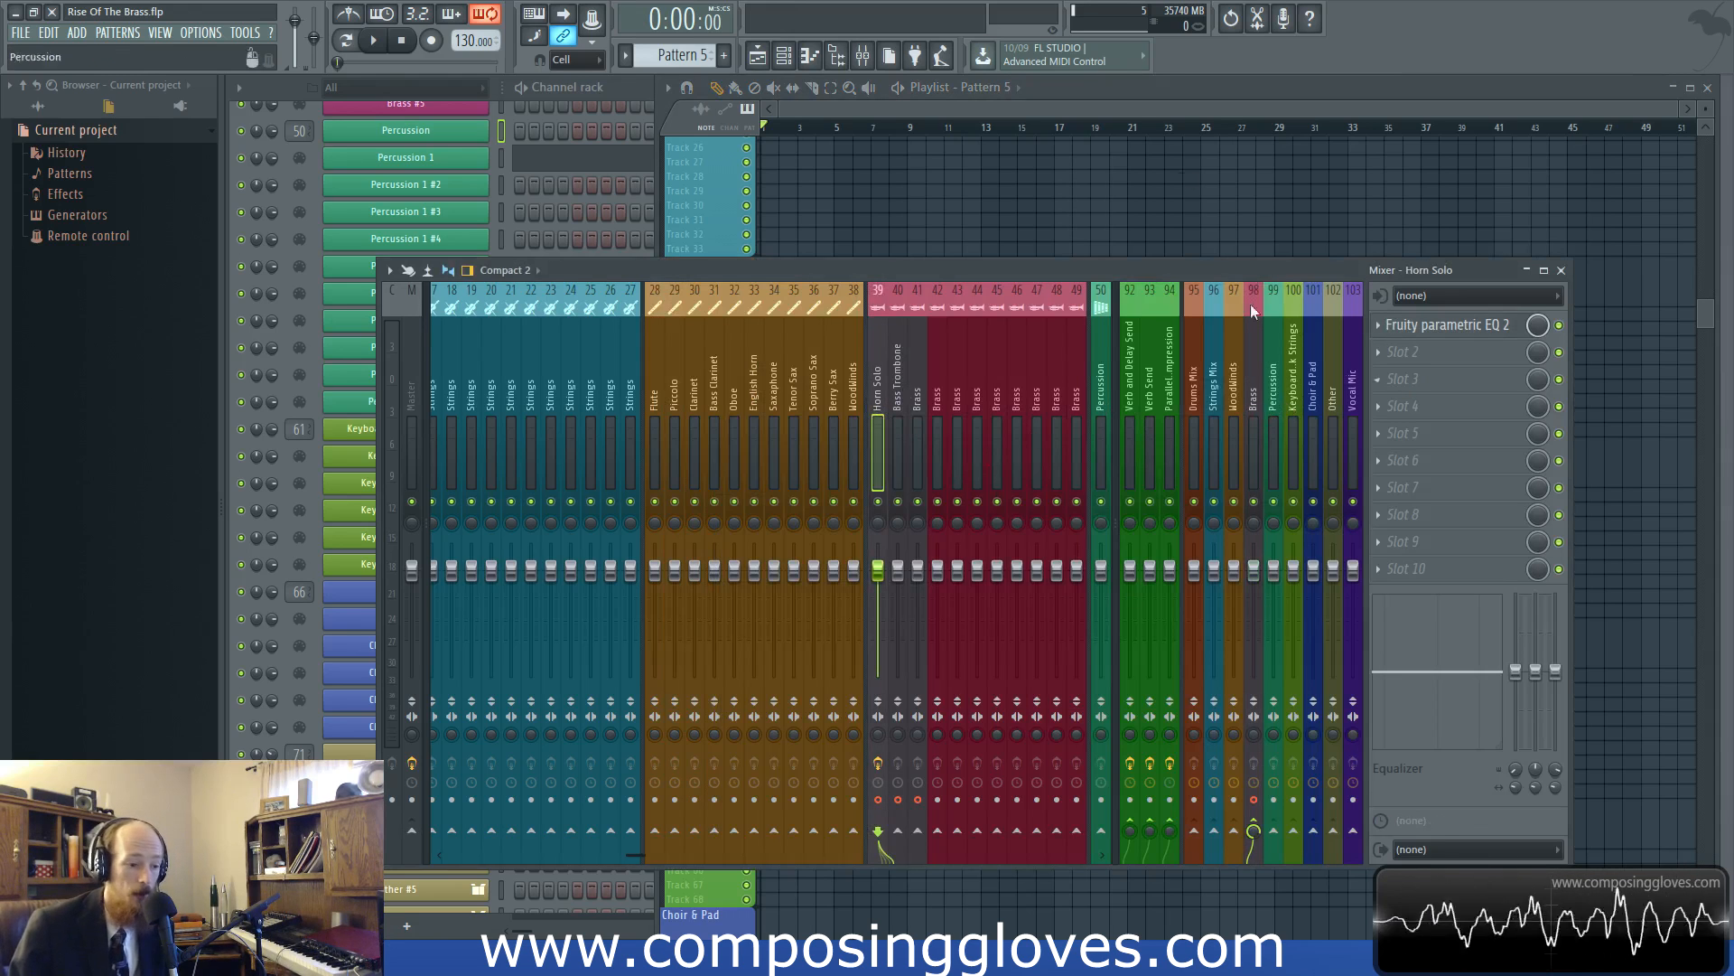
left_click(1131, 106)
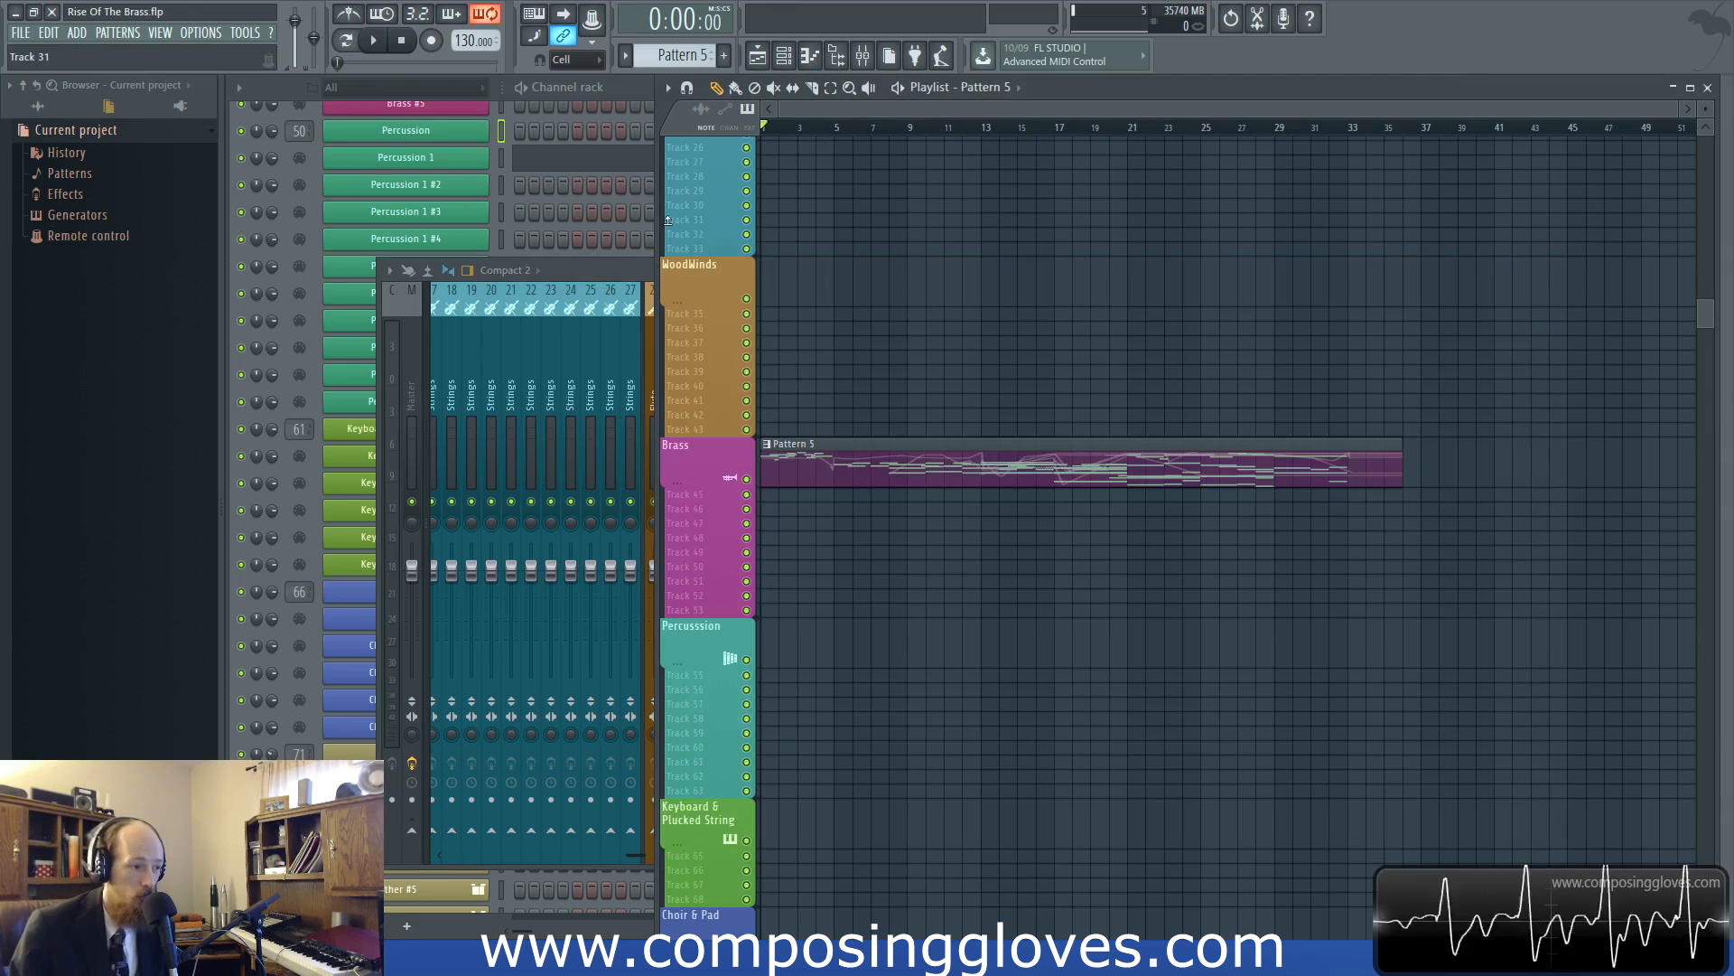
left_click(615, 267)
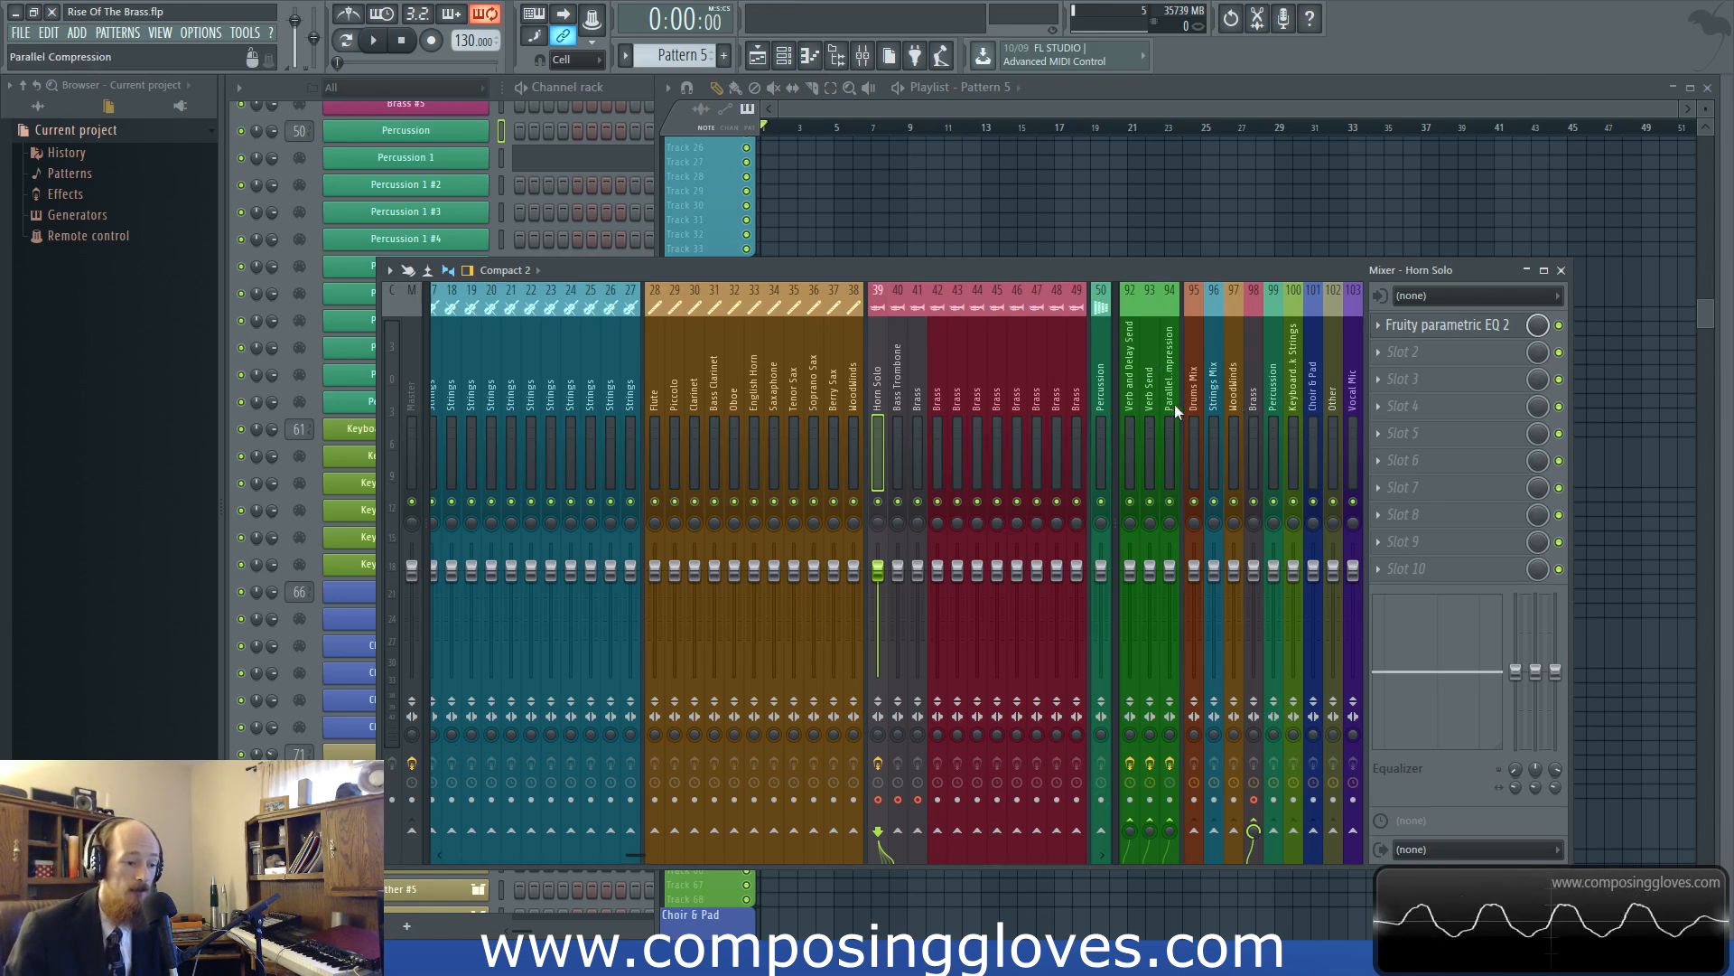
Try arming the send tracks 92 to 94 for disk recording and disarm them again
left_click(1129, 812)
left_click(1150, 811)
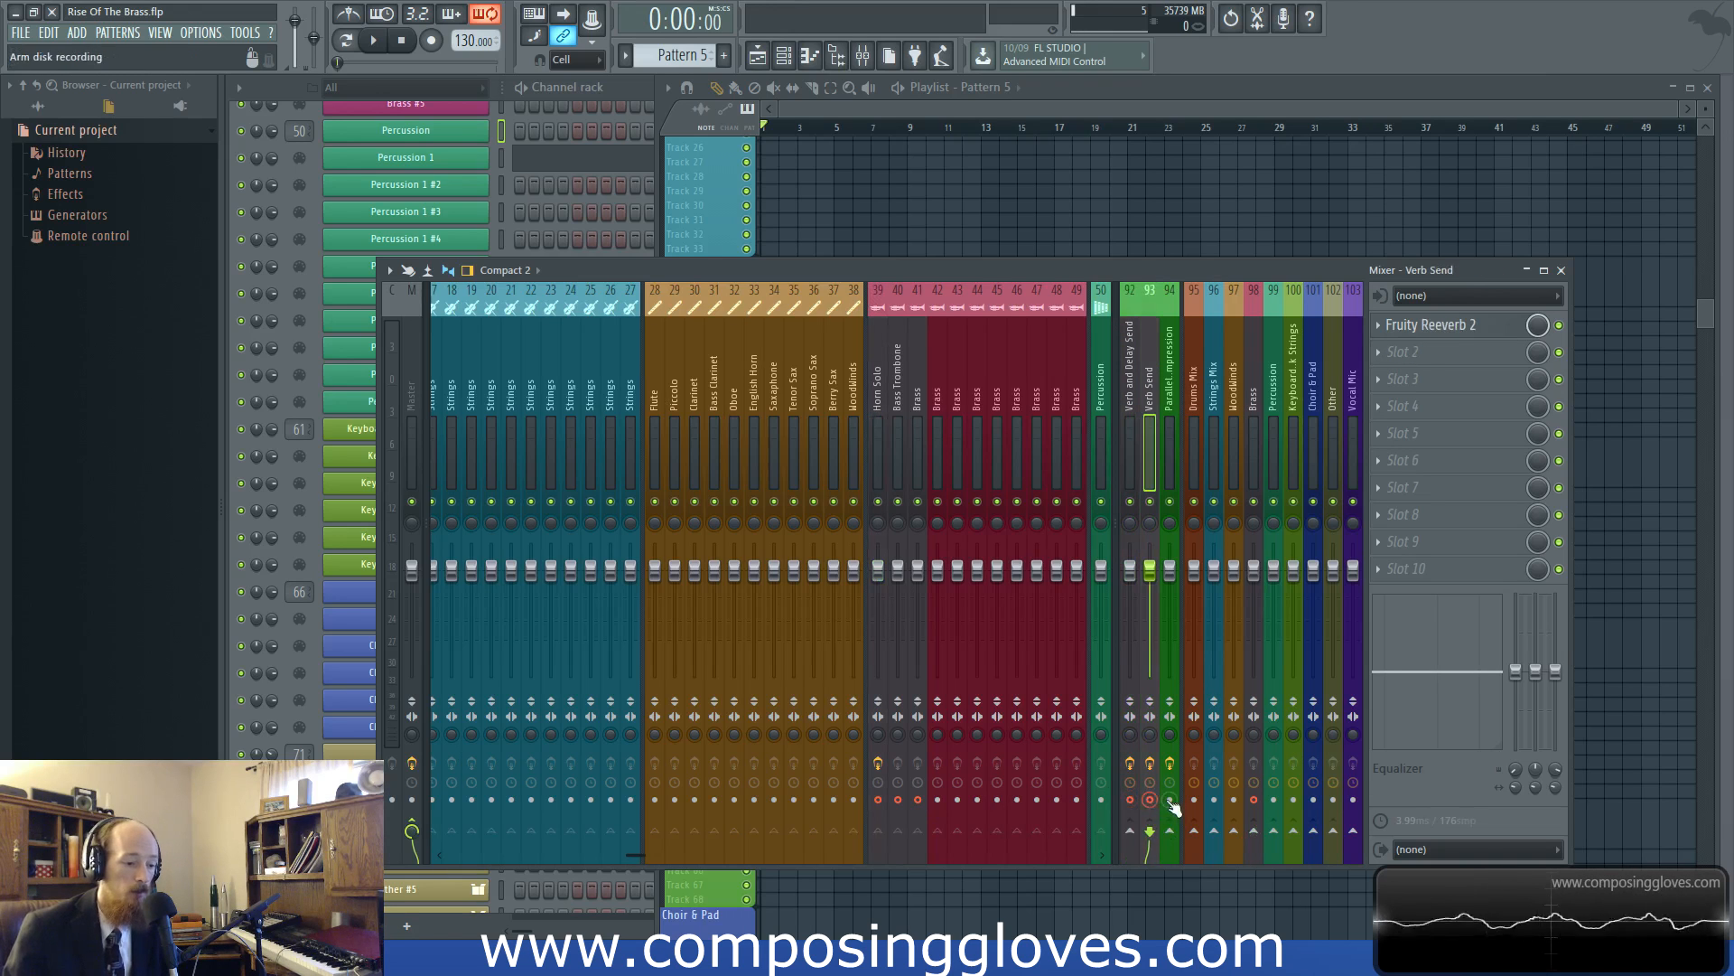
left_click(1170, 808)
left_click(1150, 811)
left_click(1130, 813)
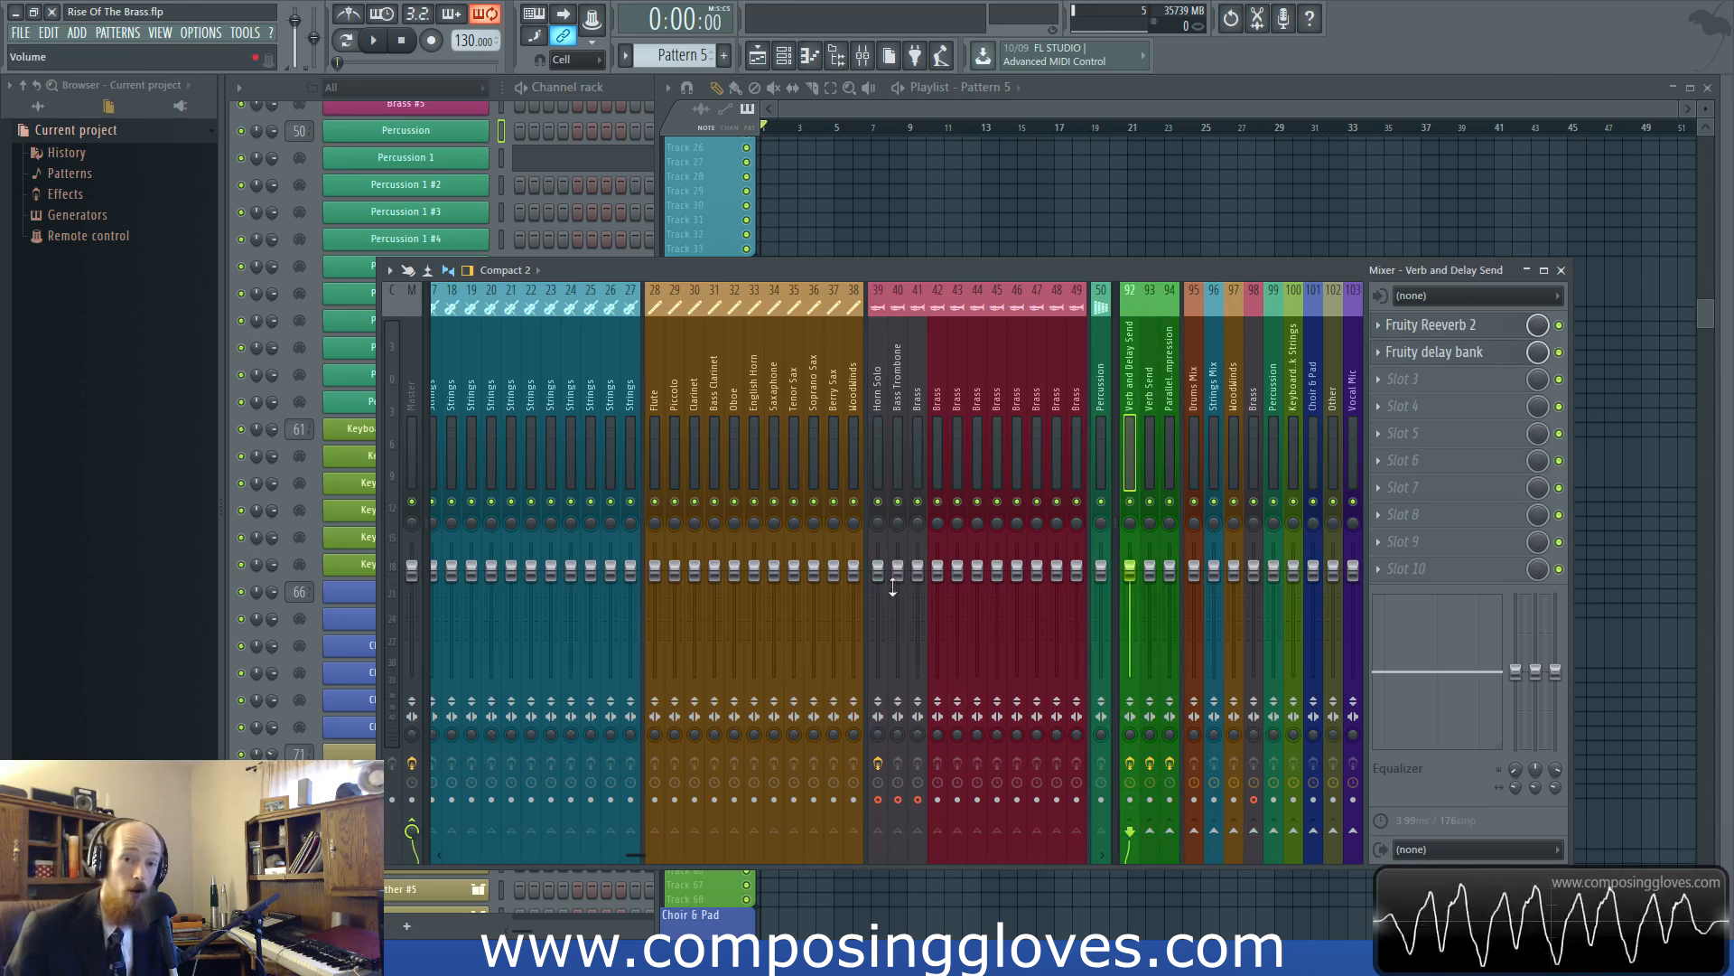
Compare the effects and routing of the Horn Solo track with those of the Verb and Delay Send track
left_click(891, 404)
left_click(935, 409)
left_click(878, 407)
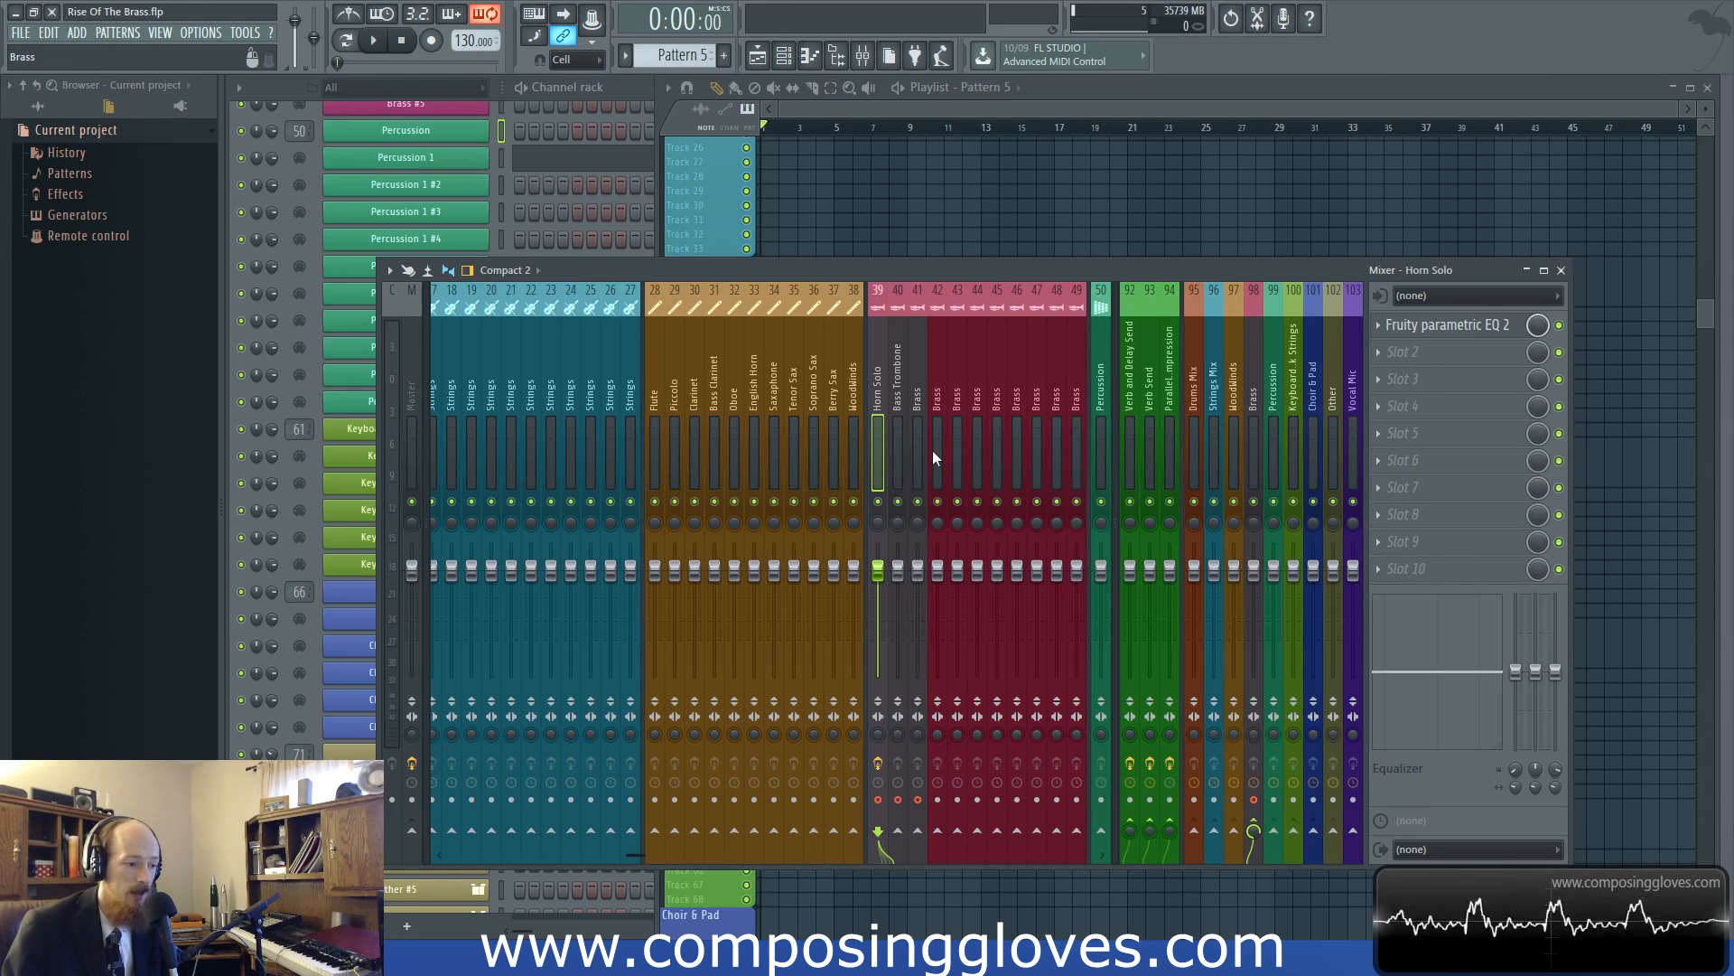
left_click(1128, 460)
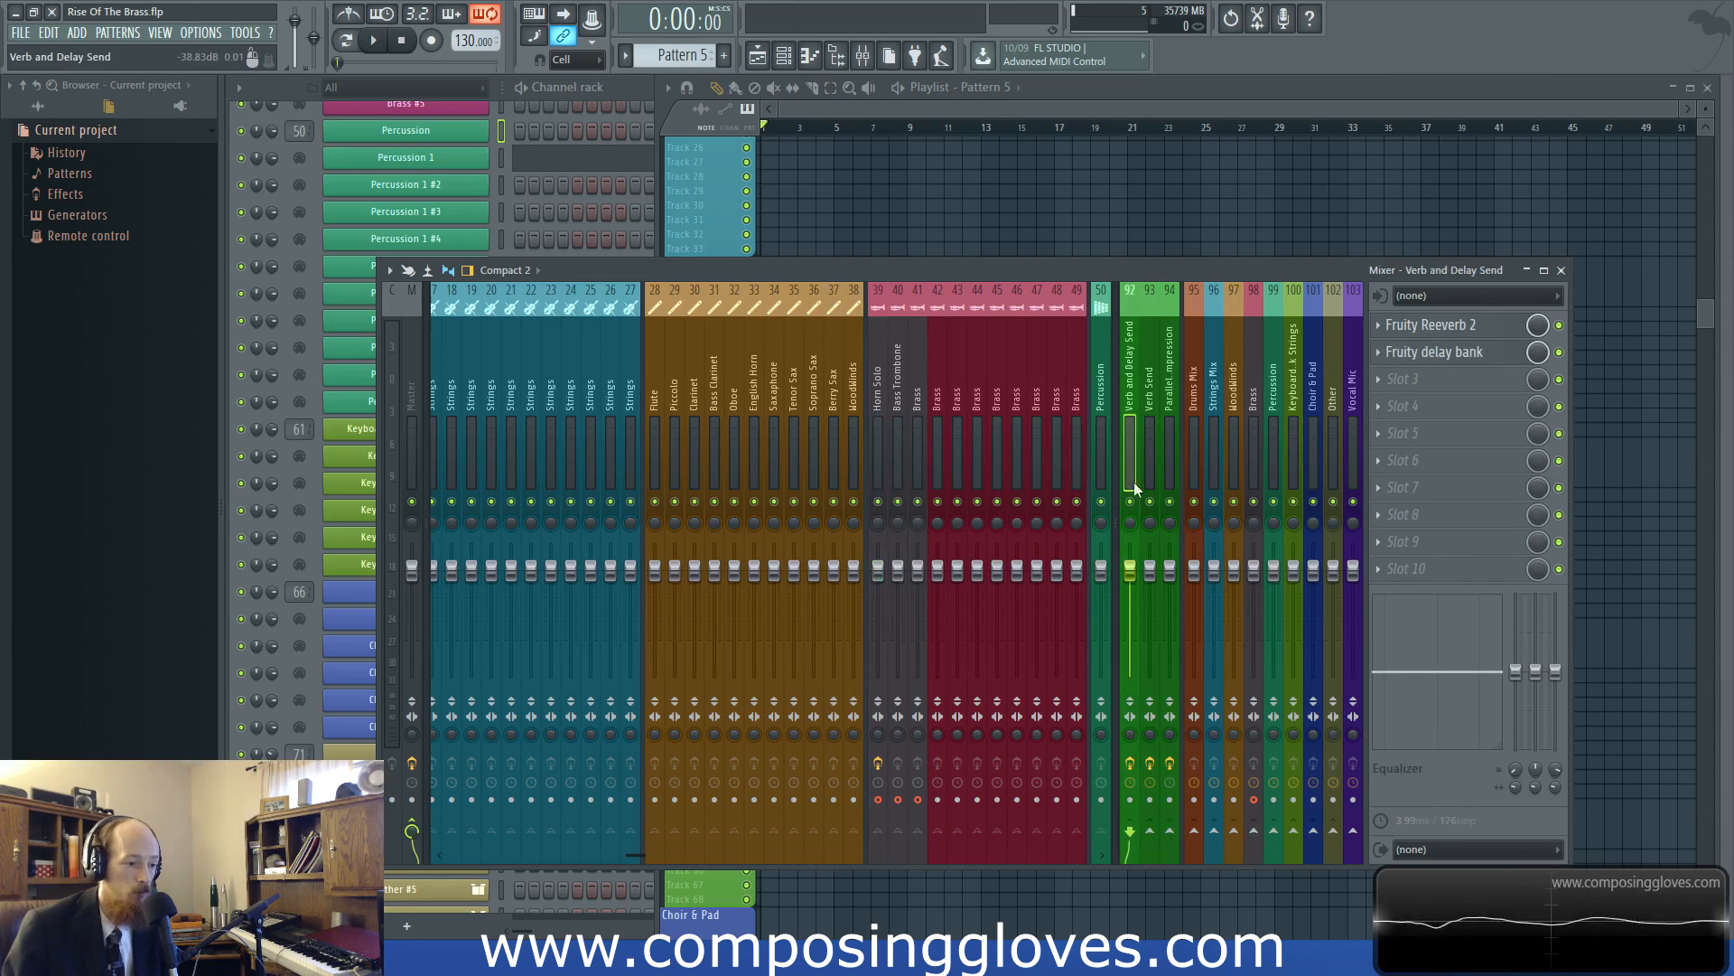
left_click(880, 481)
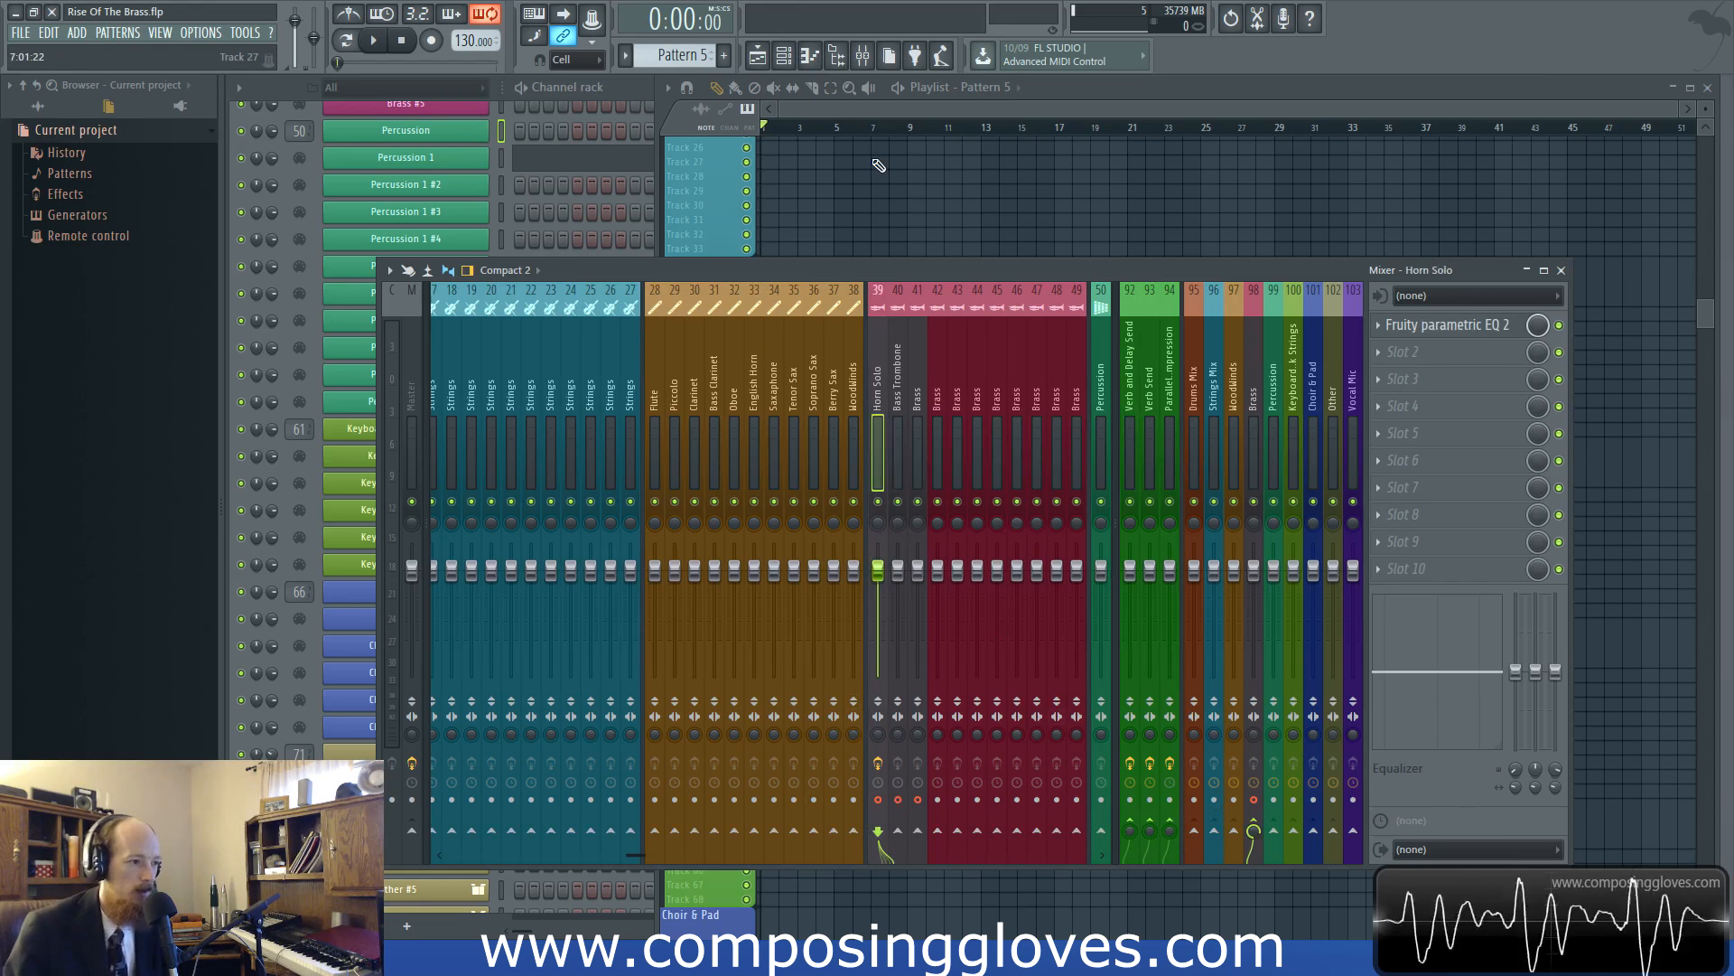
left_click(901, 110)
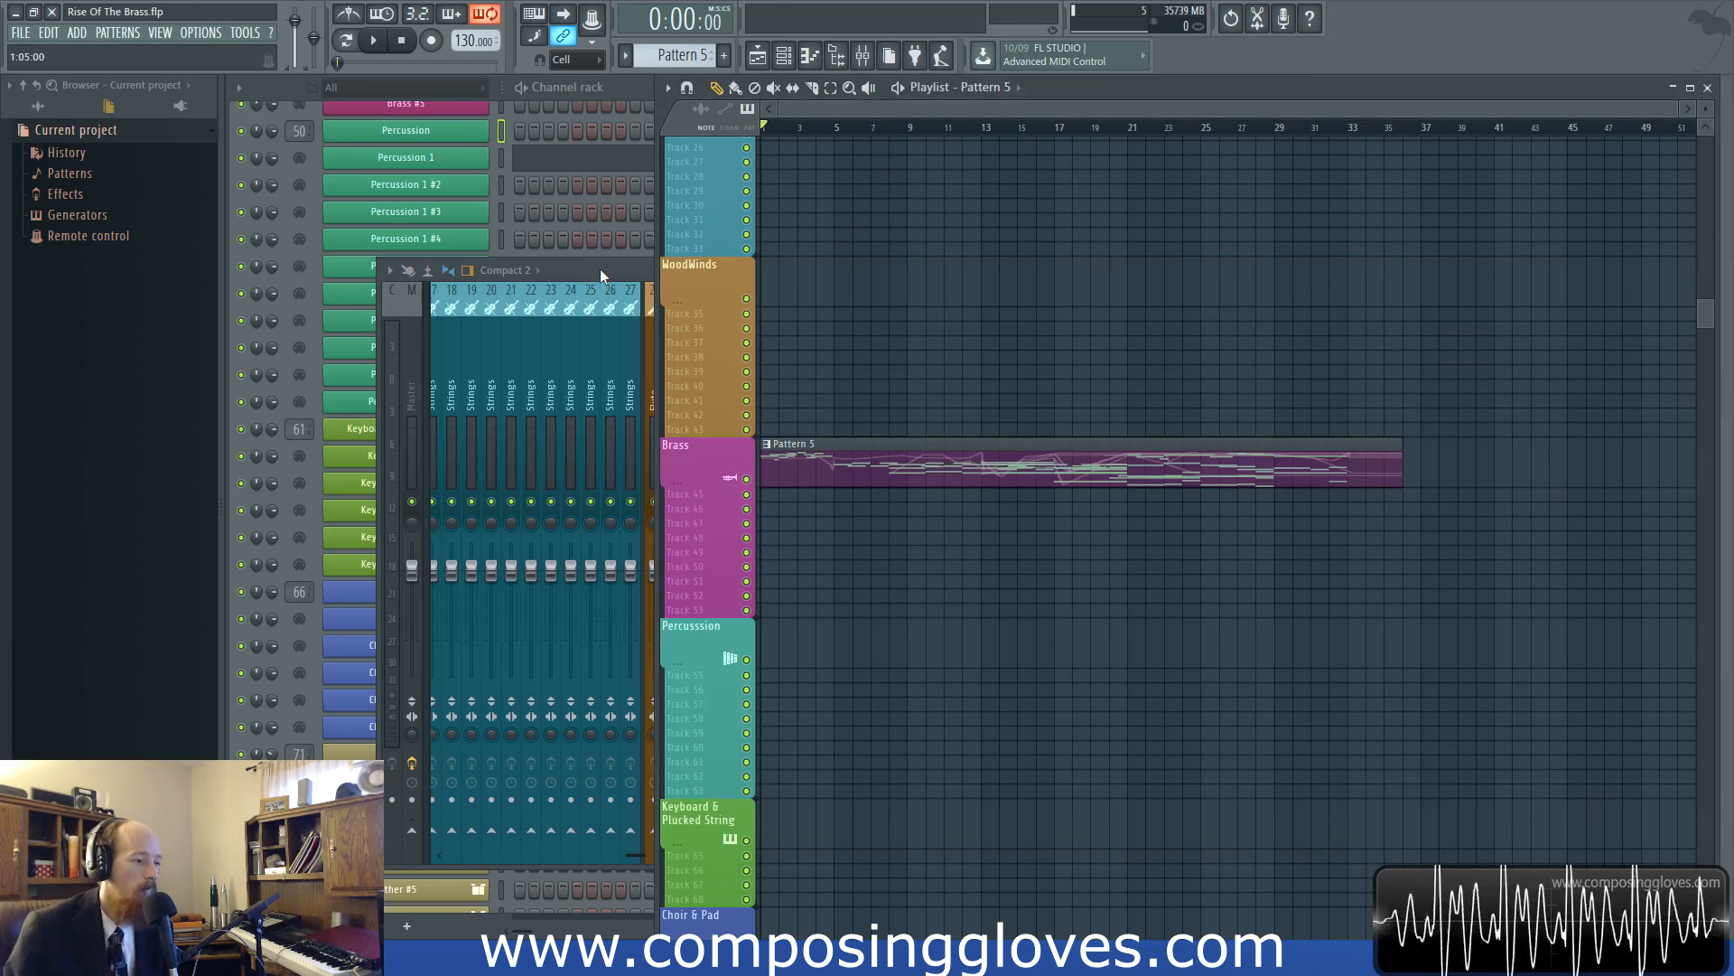
left_click(600, 269)
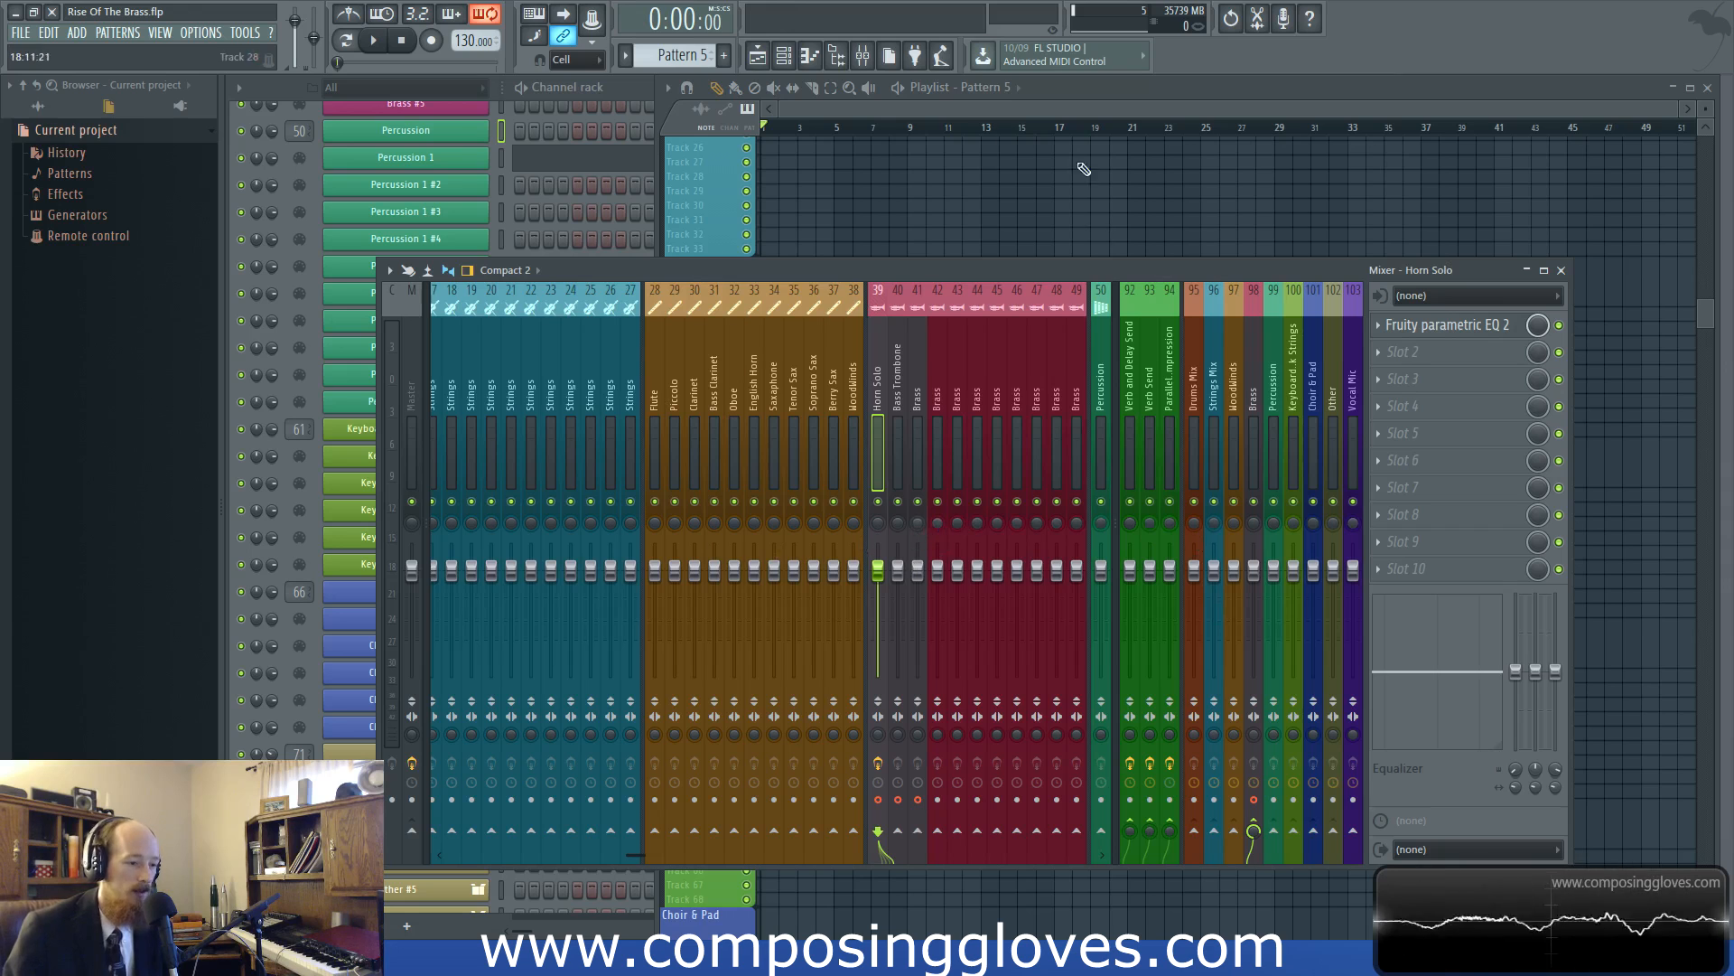
left_click(986, 112)
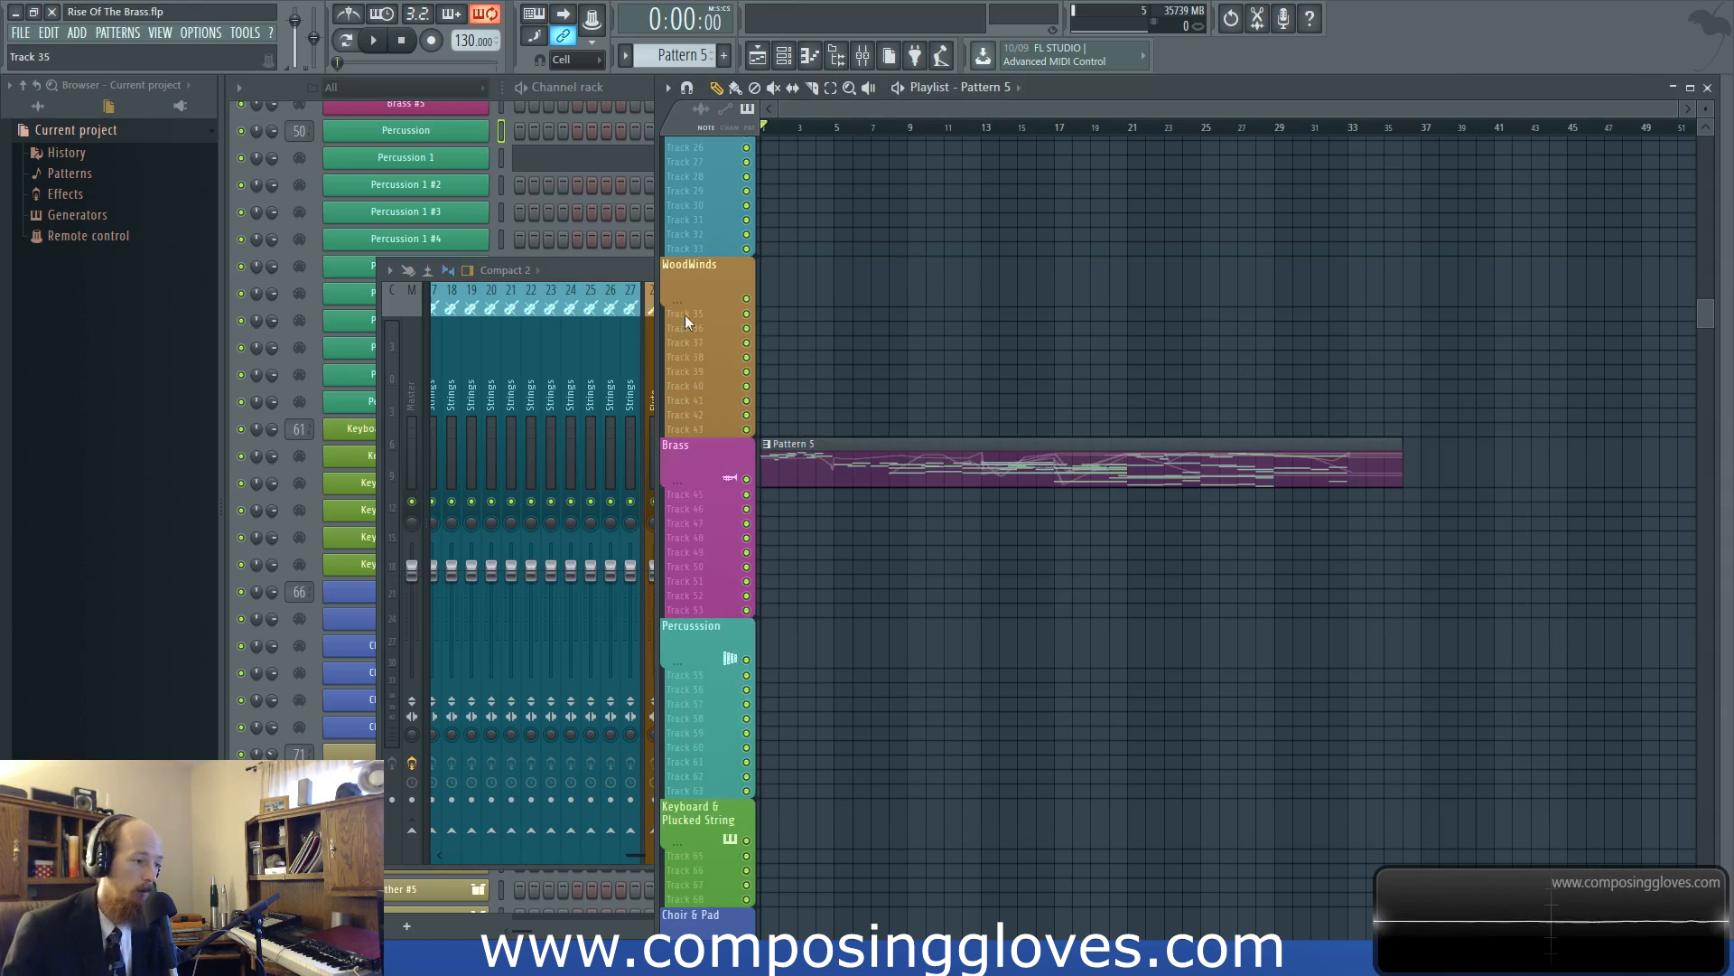
double_click(627, 263)
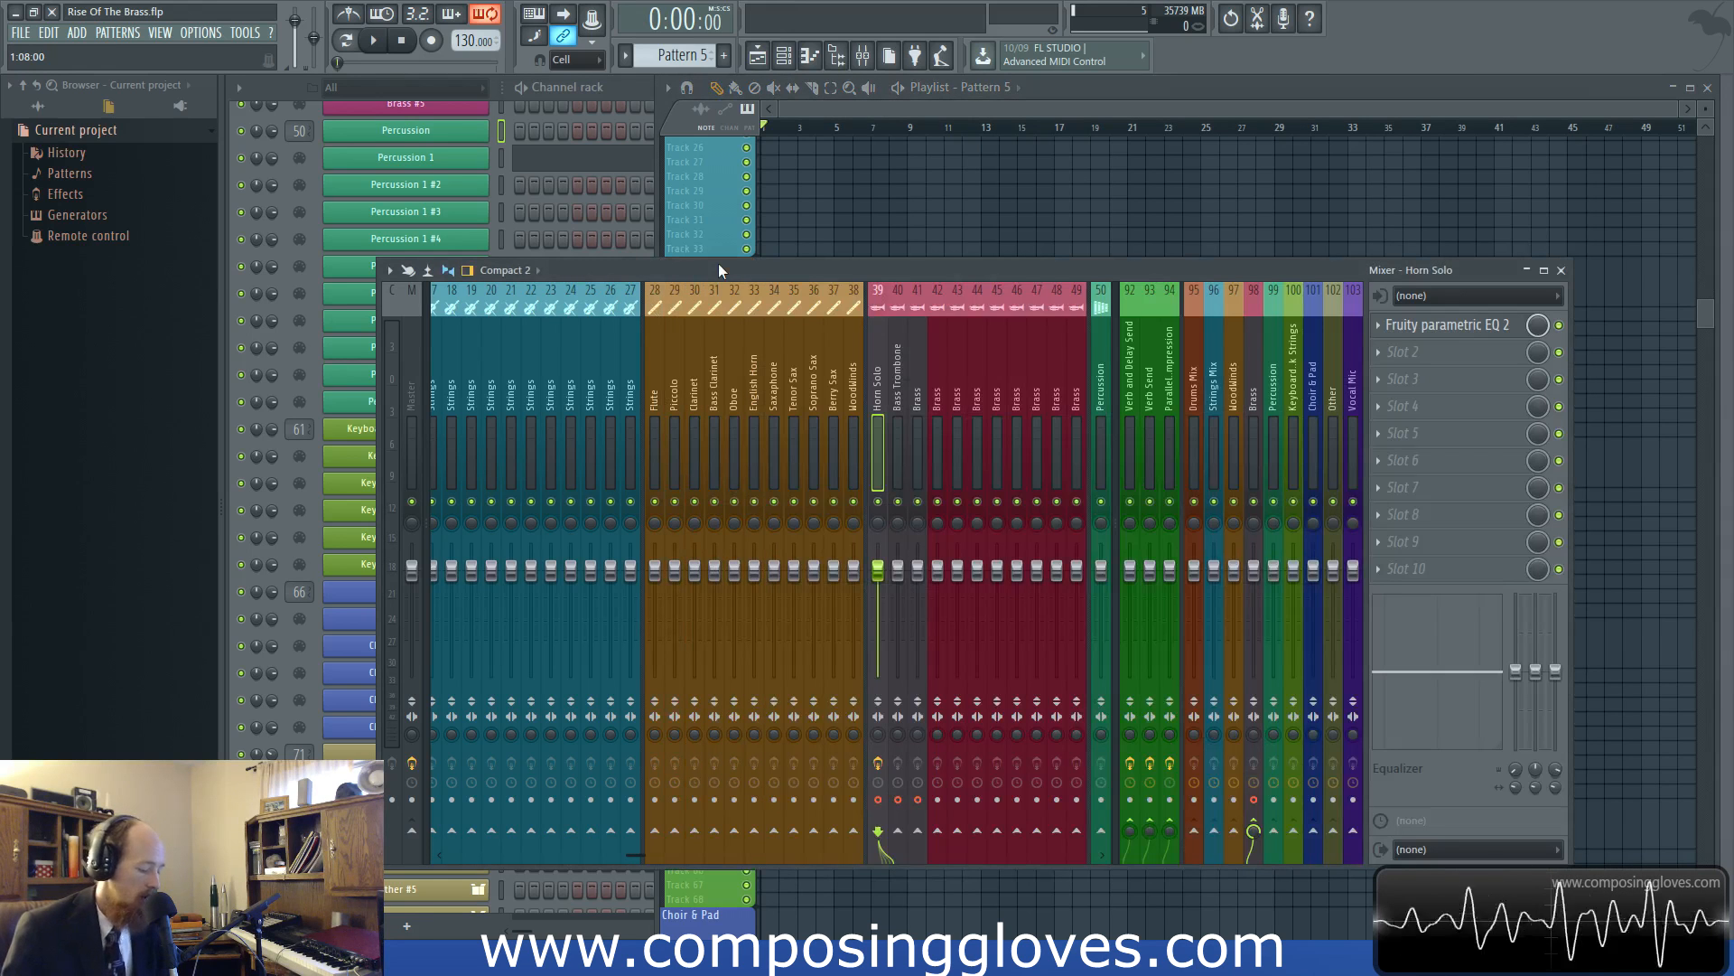
Examine the mixer's disk recording options, including rendering armed tracks to wave files
left_click(390, 270)
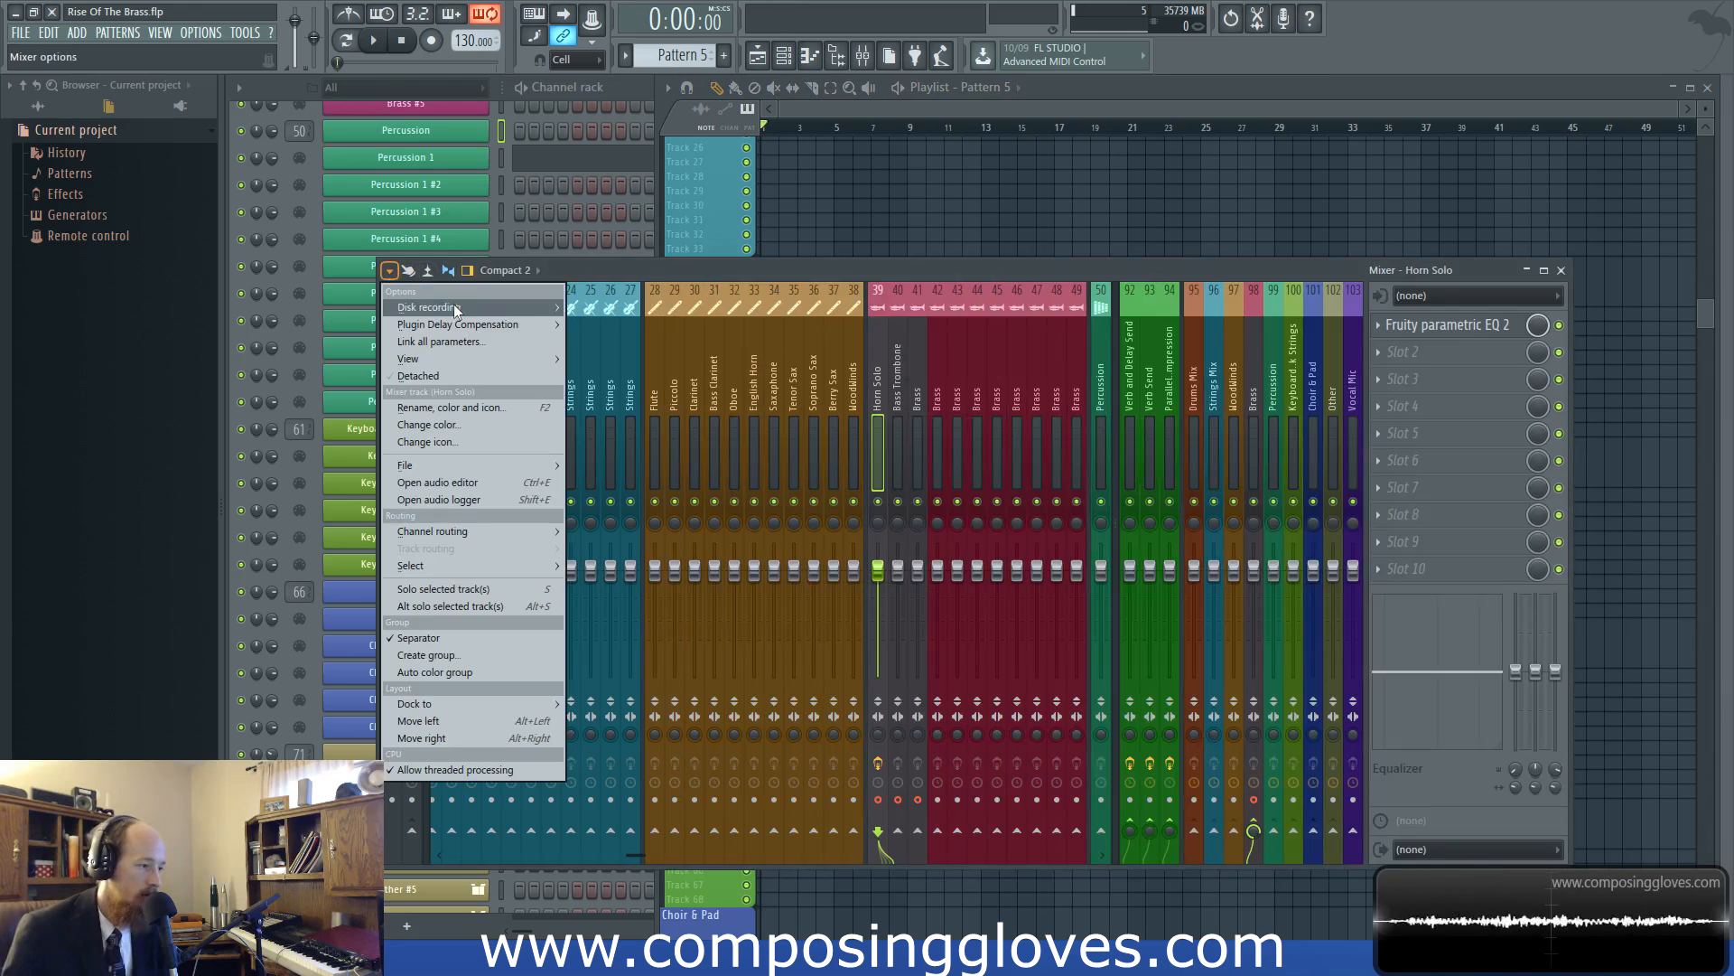
mouse_move(458, 307)
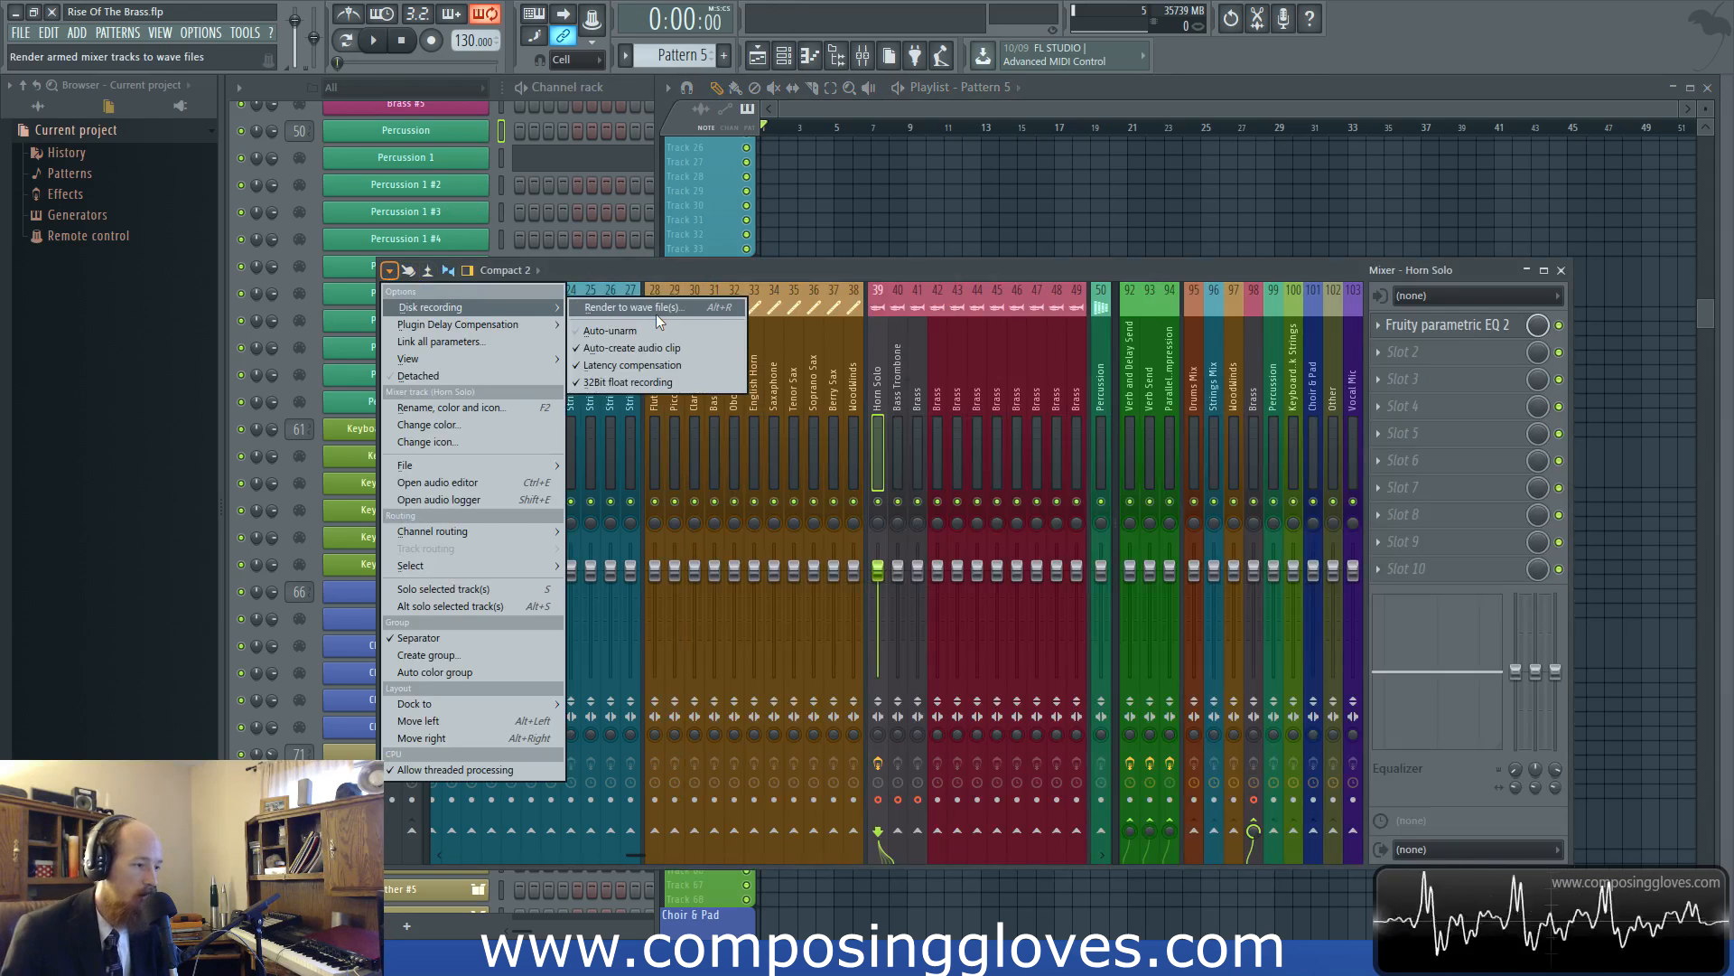
left_click(851, 273)
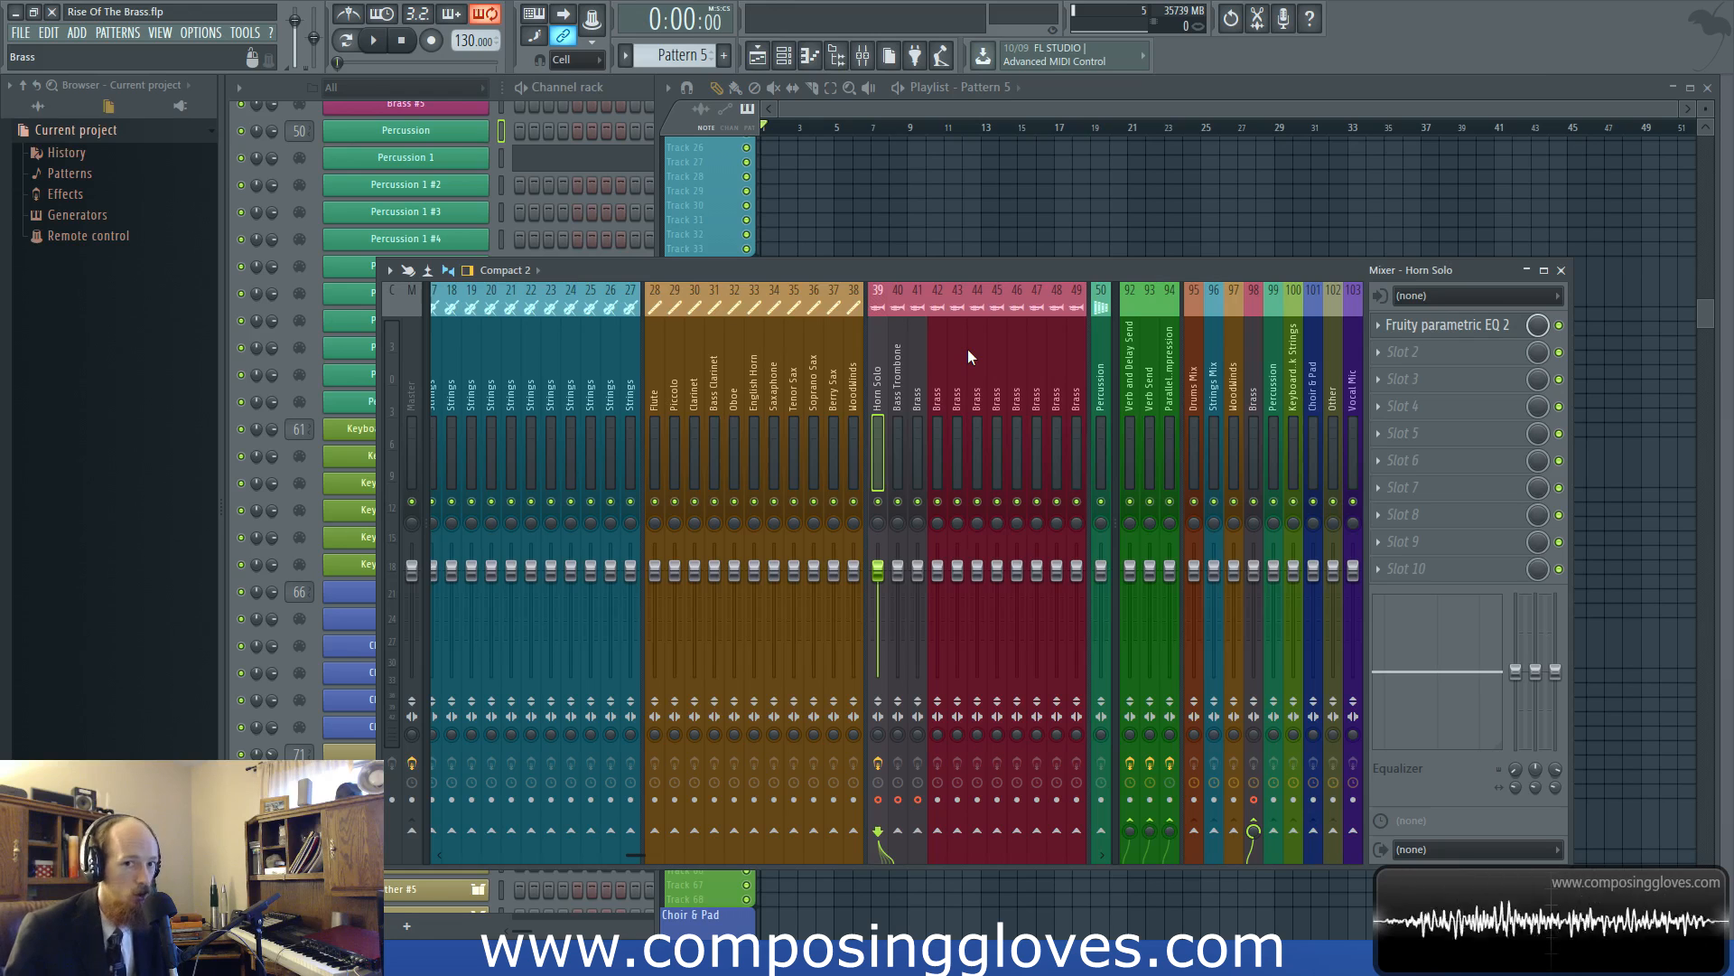
Render the armed mixer tracks to WAV as a full song with 32Bit float depth and 512-point sinc resampling
key("ctrl+alt+r")
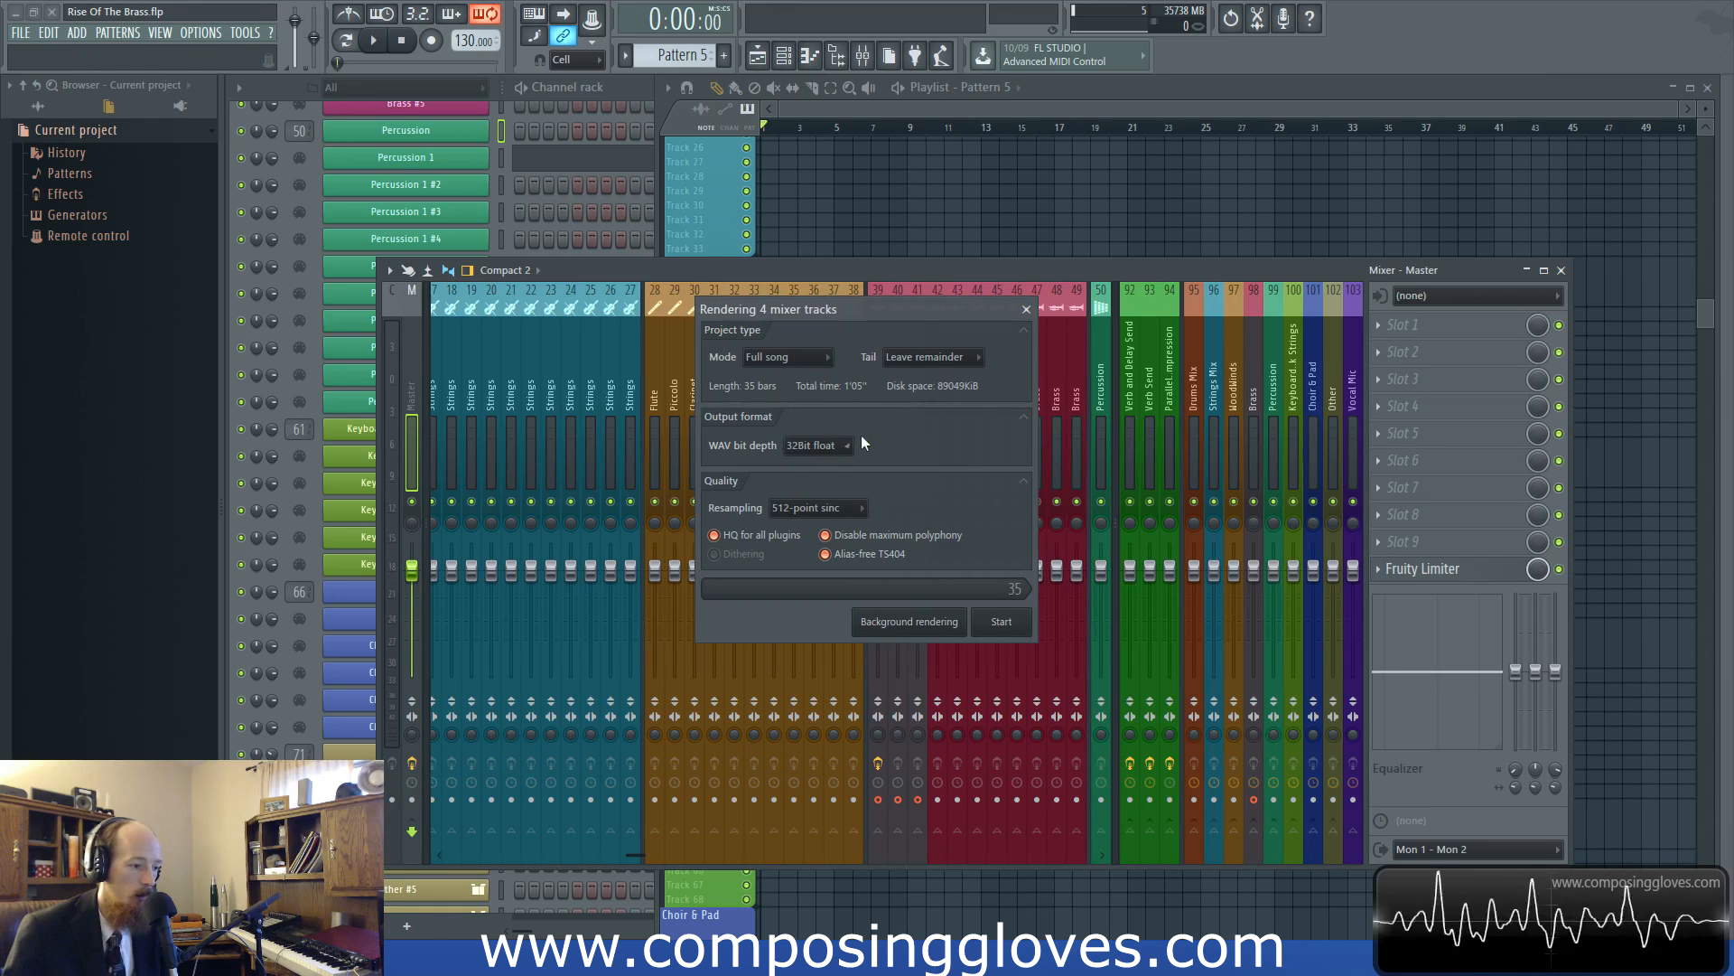
left_click(845, 508)
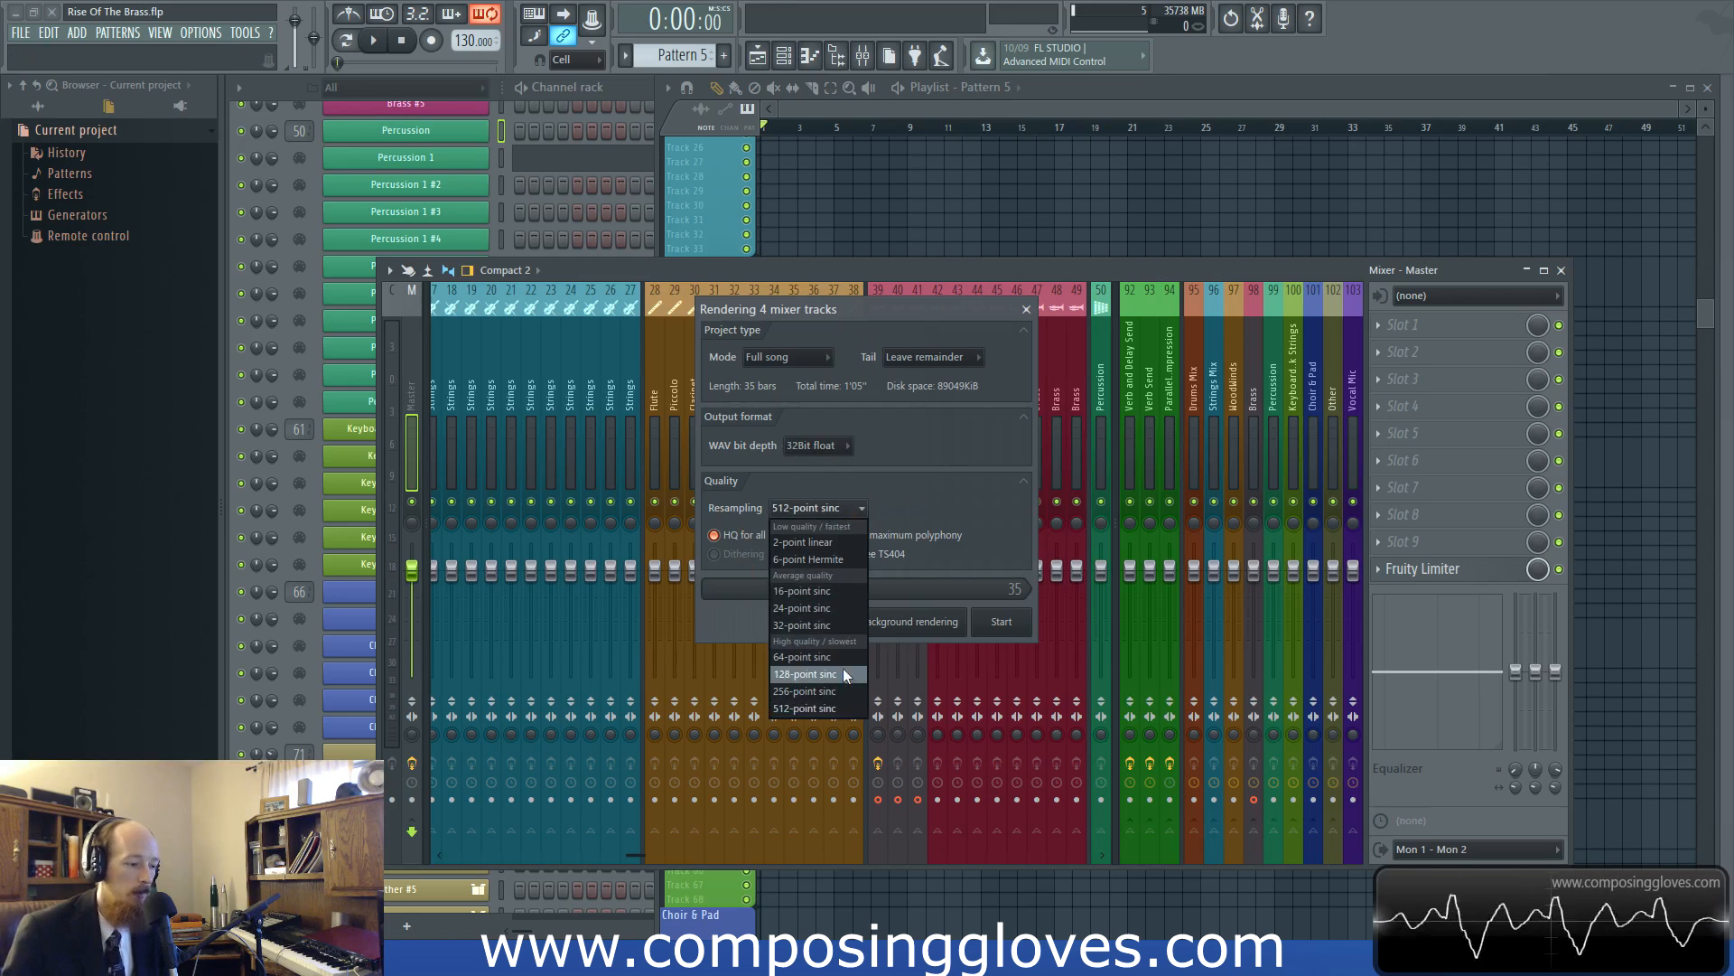
left_click(970, 485)
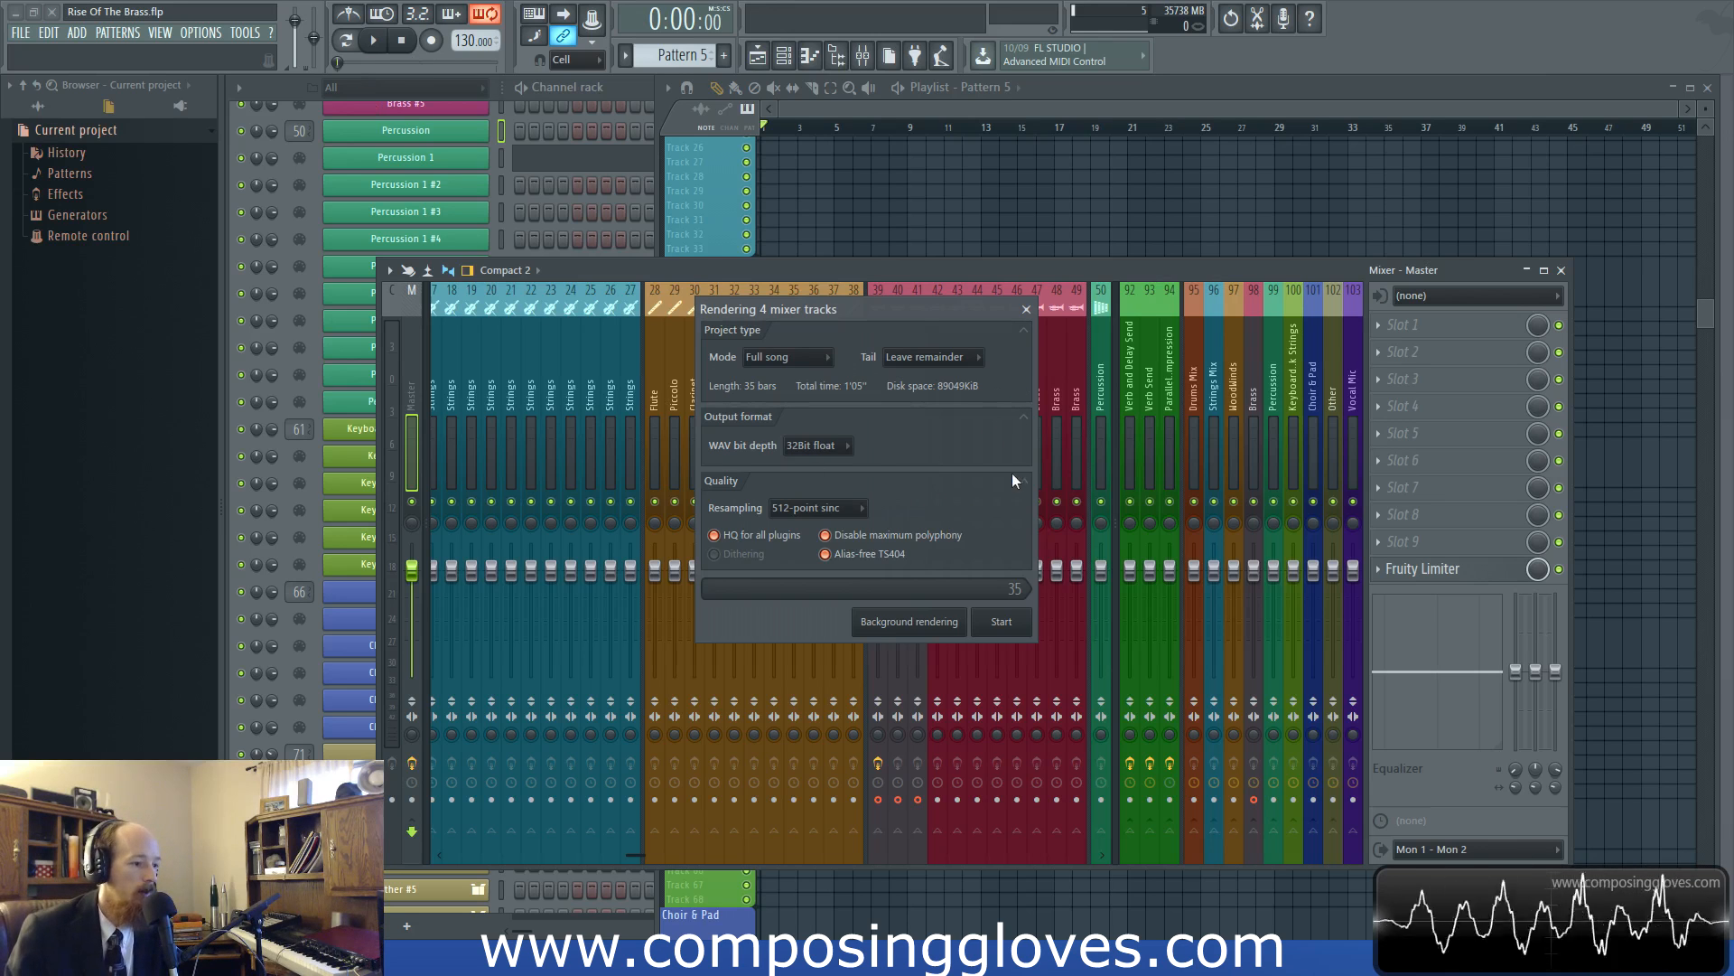
left_click_drag(886, 320, 854, 345)
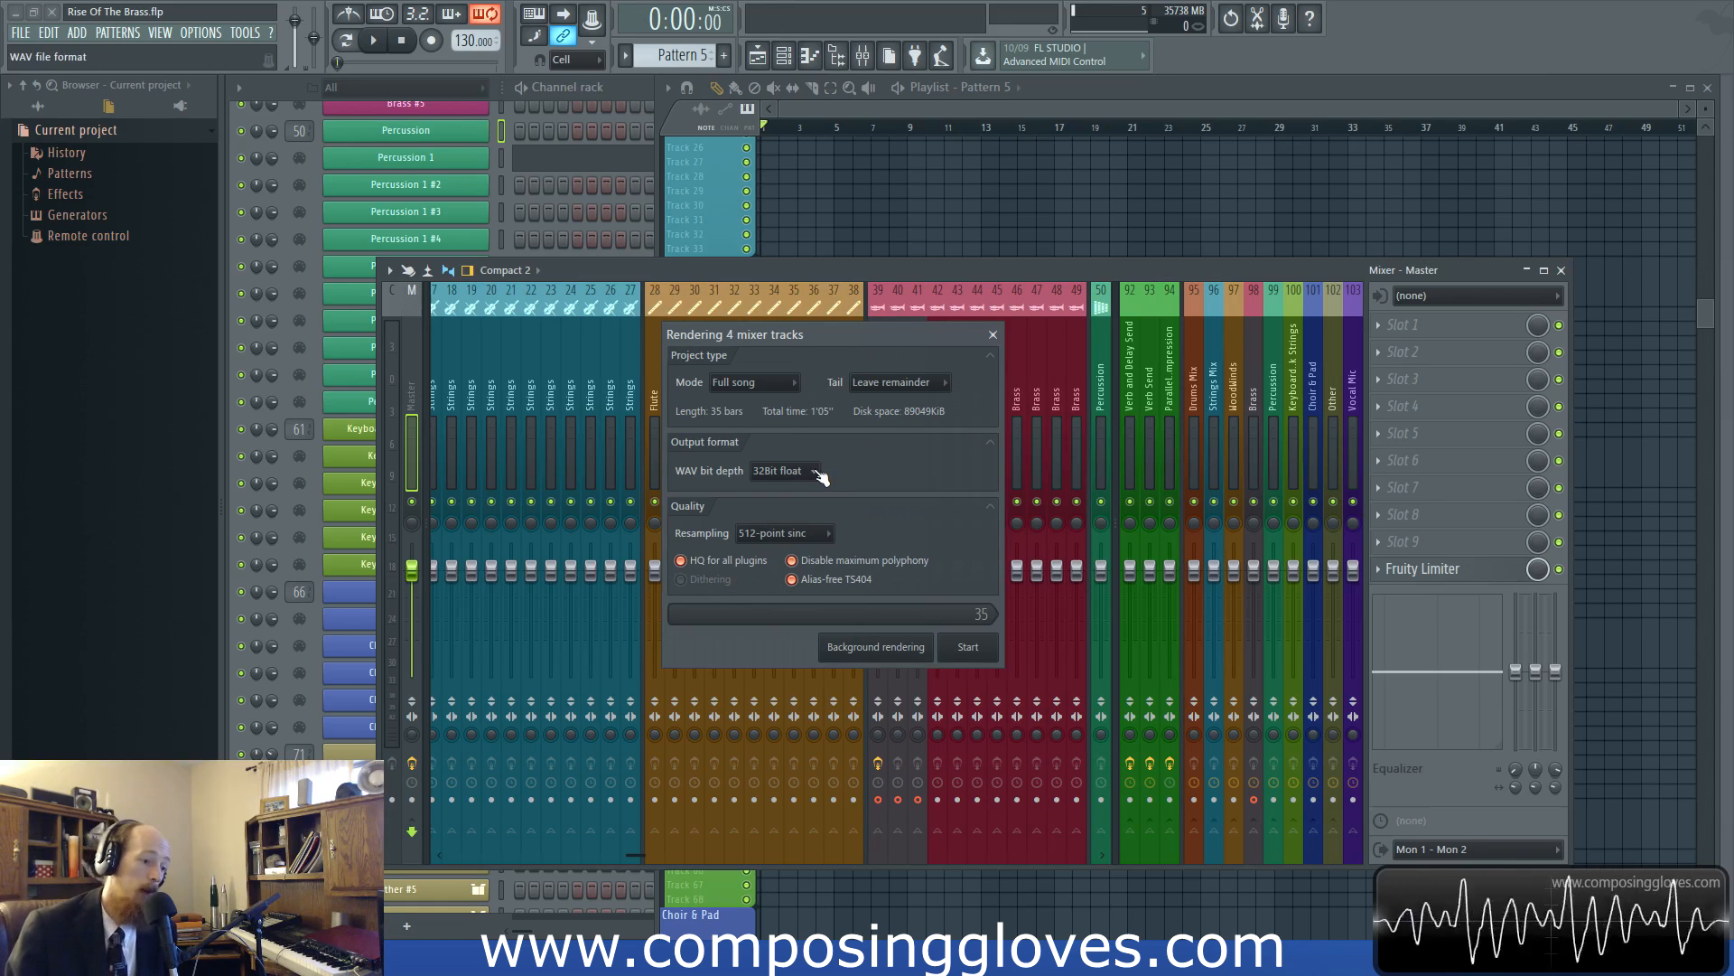
left_click(989, 648)
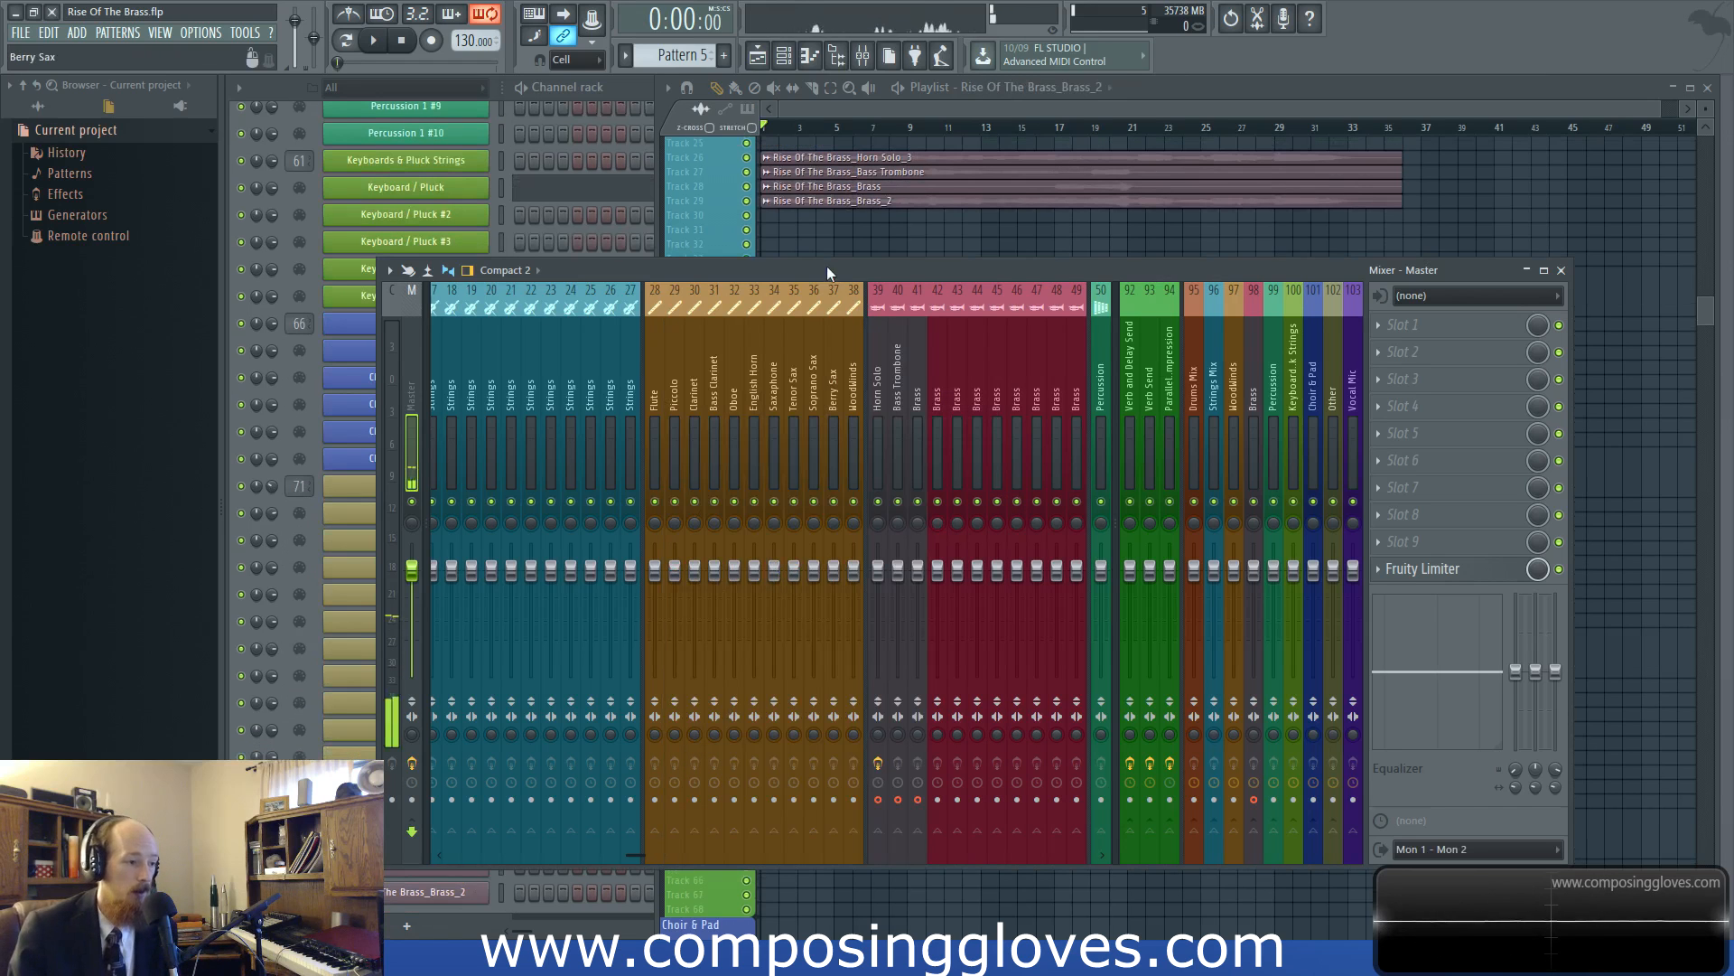
Enlarge playlist tracks 26 to 29 so the waveforms of the rendered Horn Solo, Bass Trombone and Brass clips show in full
scroll(816, 212, "up", 4)
left_click(723, 207)
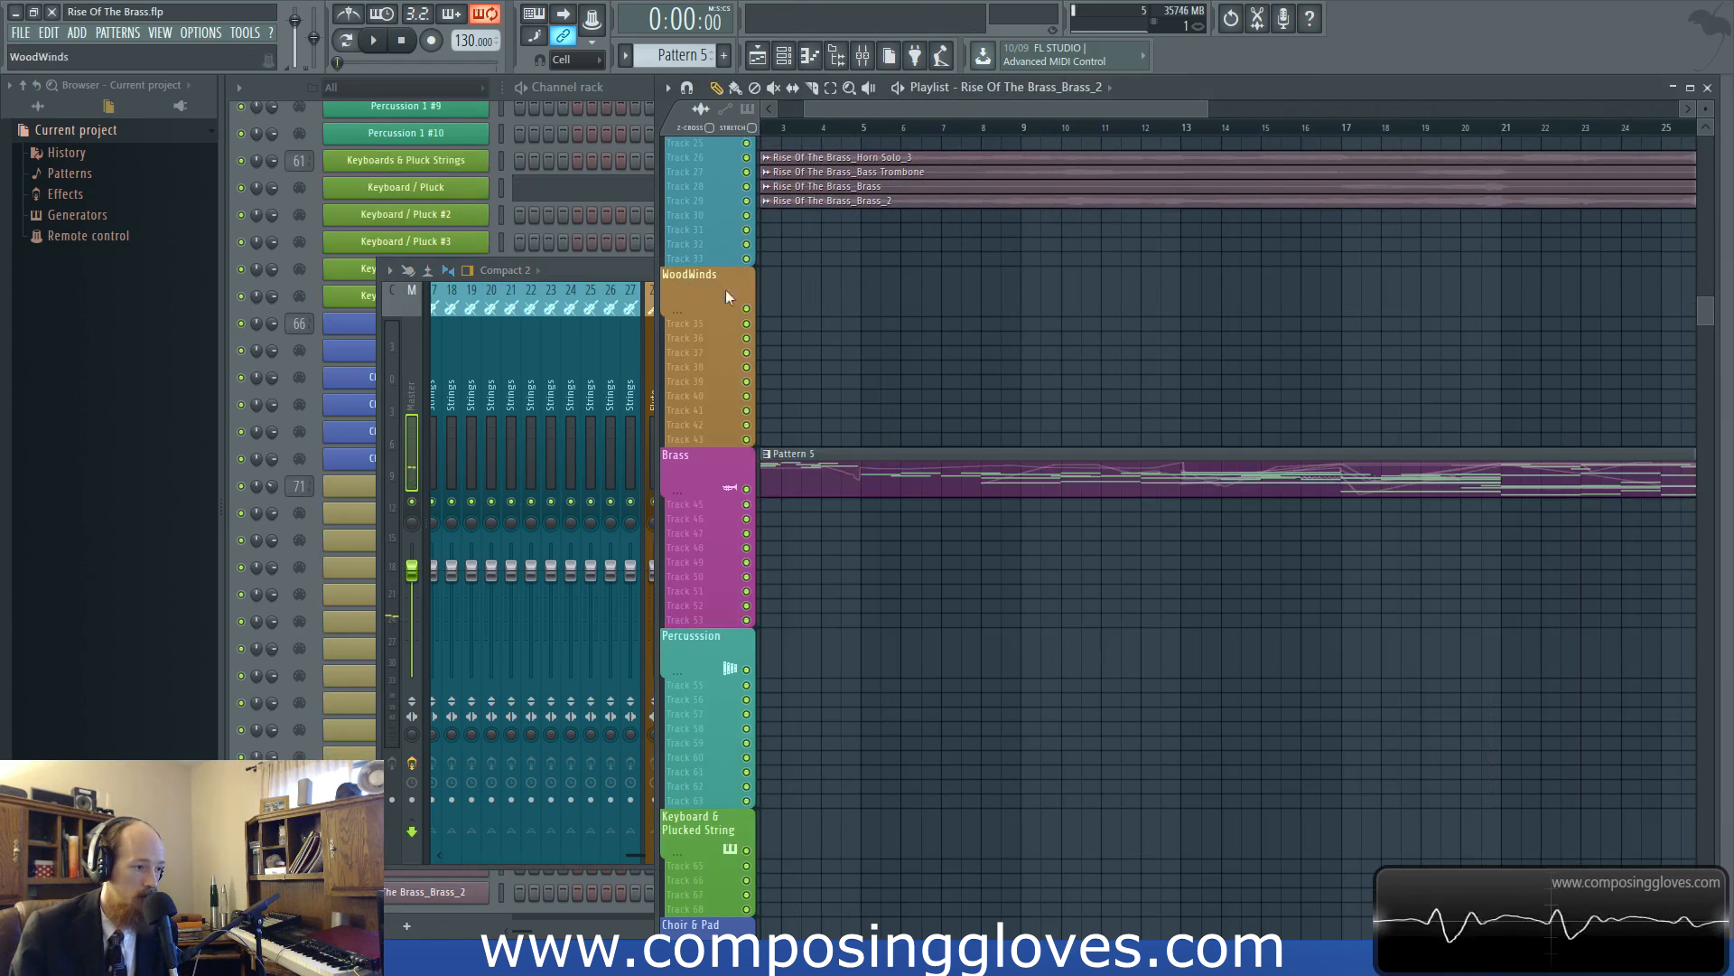
scroll(688, 206, "up", 3)
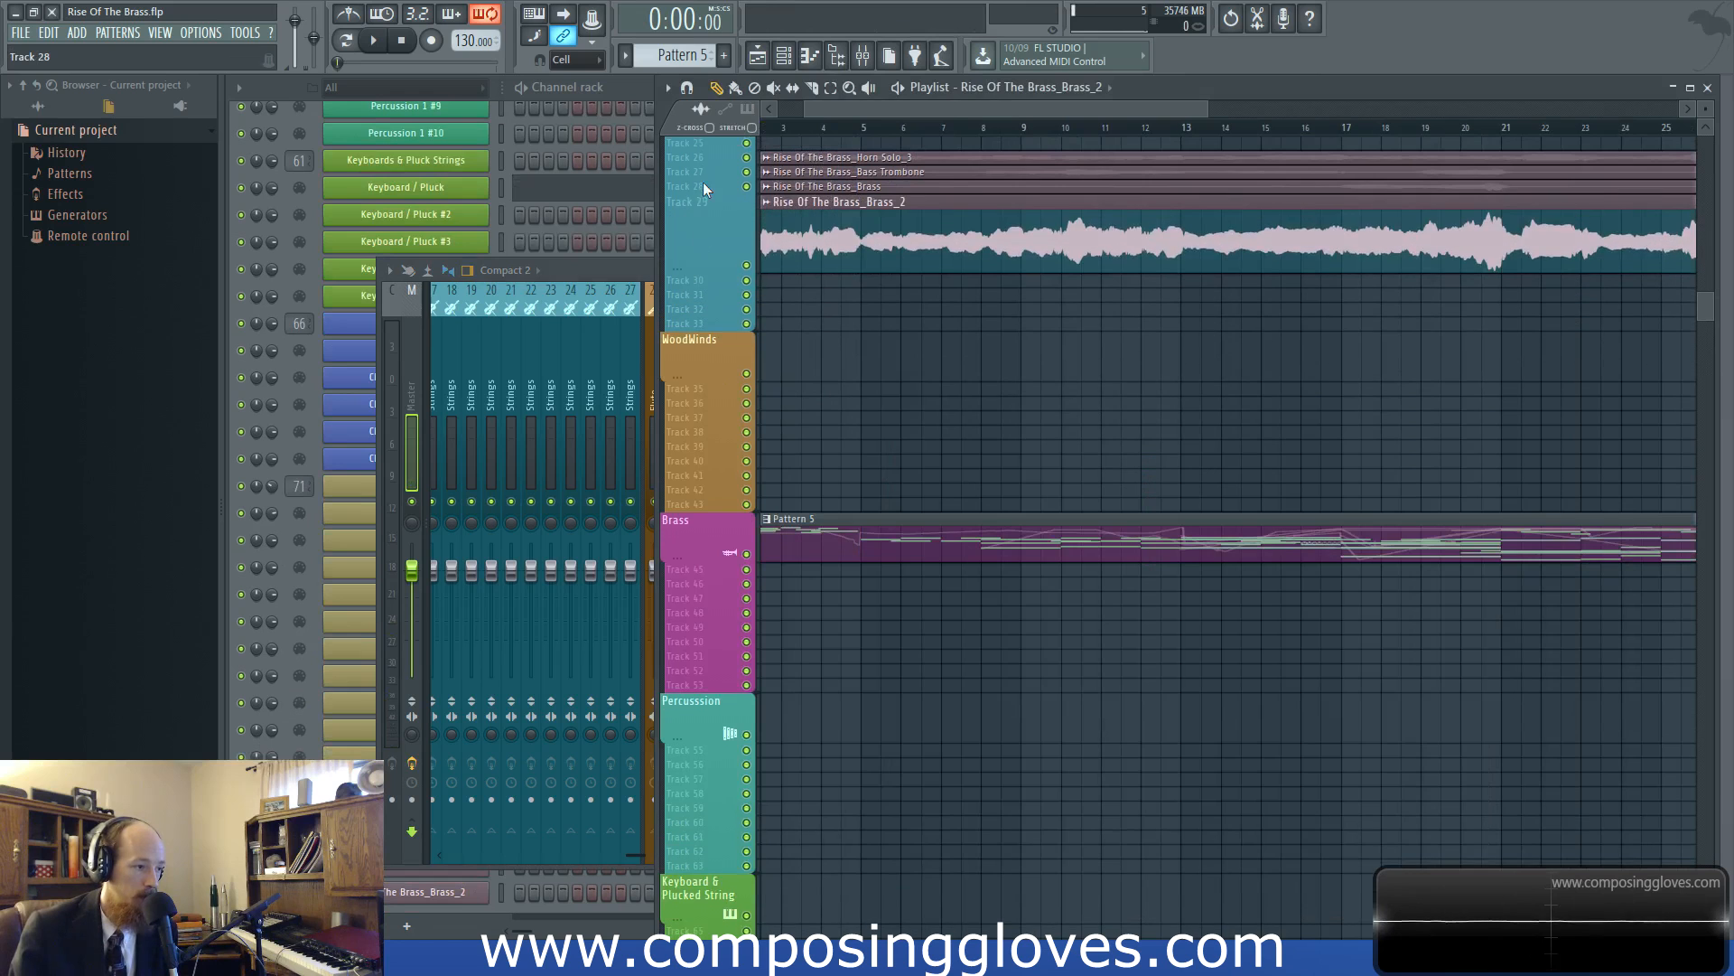
scroll(701, 188, "up", 3)
scroll(702, 172, "up", 3)
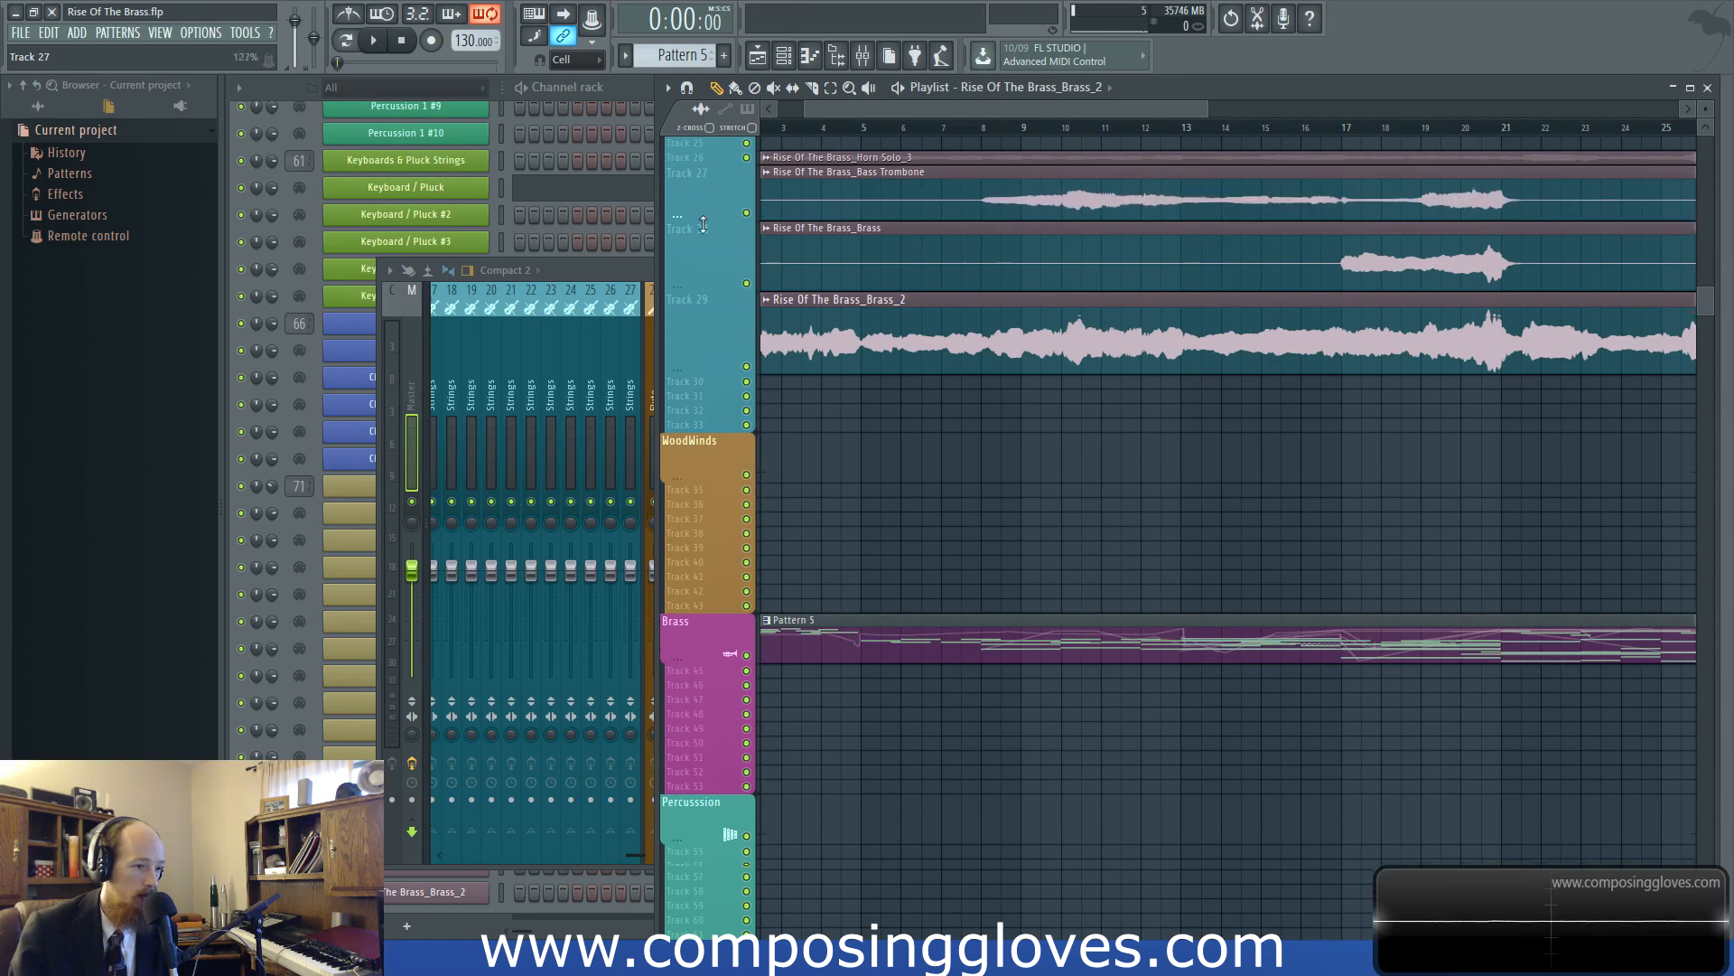
scroll(703, 165, "up", 3)
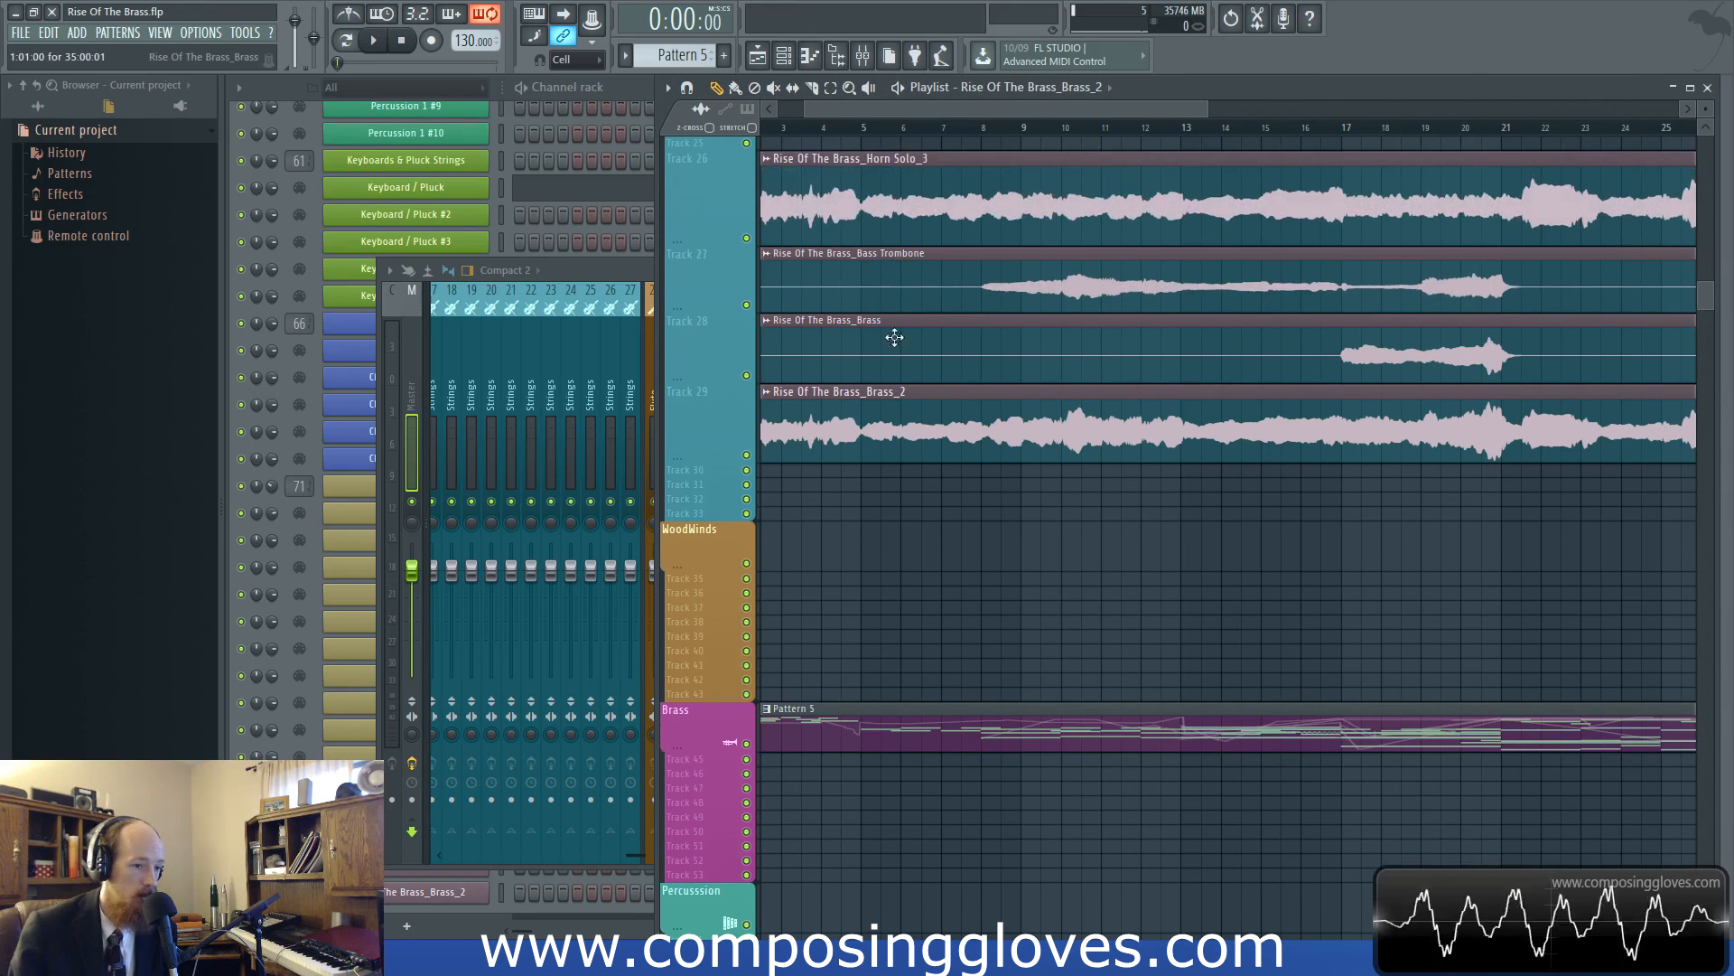
scroll(767, 263, "down", 3, "ctrl")
Mute the playlist's Brass track holding Pattern 5 and play back the start of the rendered audio clips
left_click(746, 742)
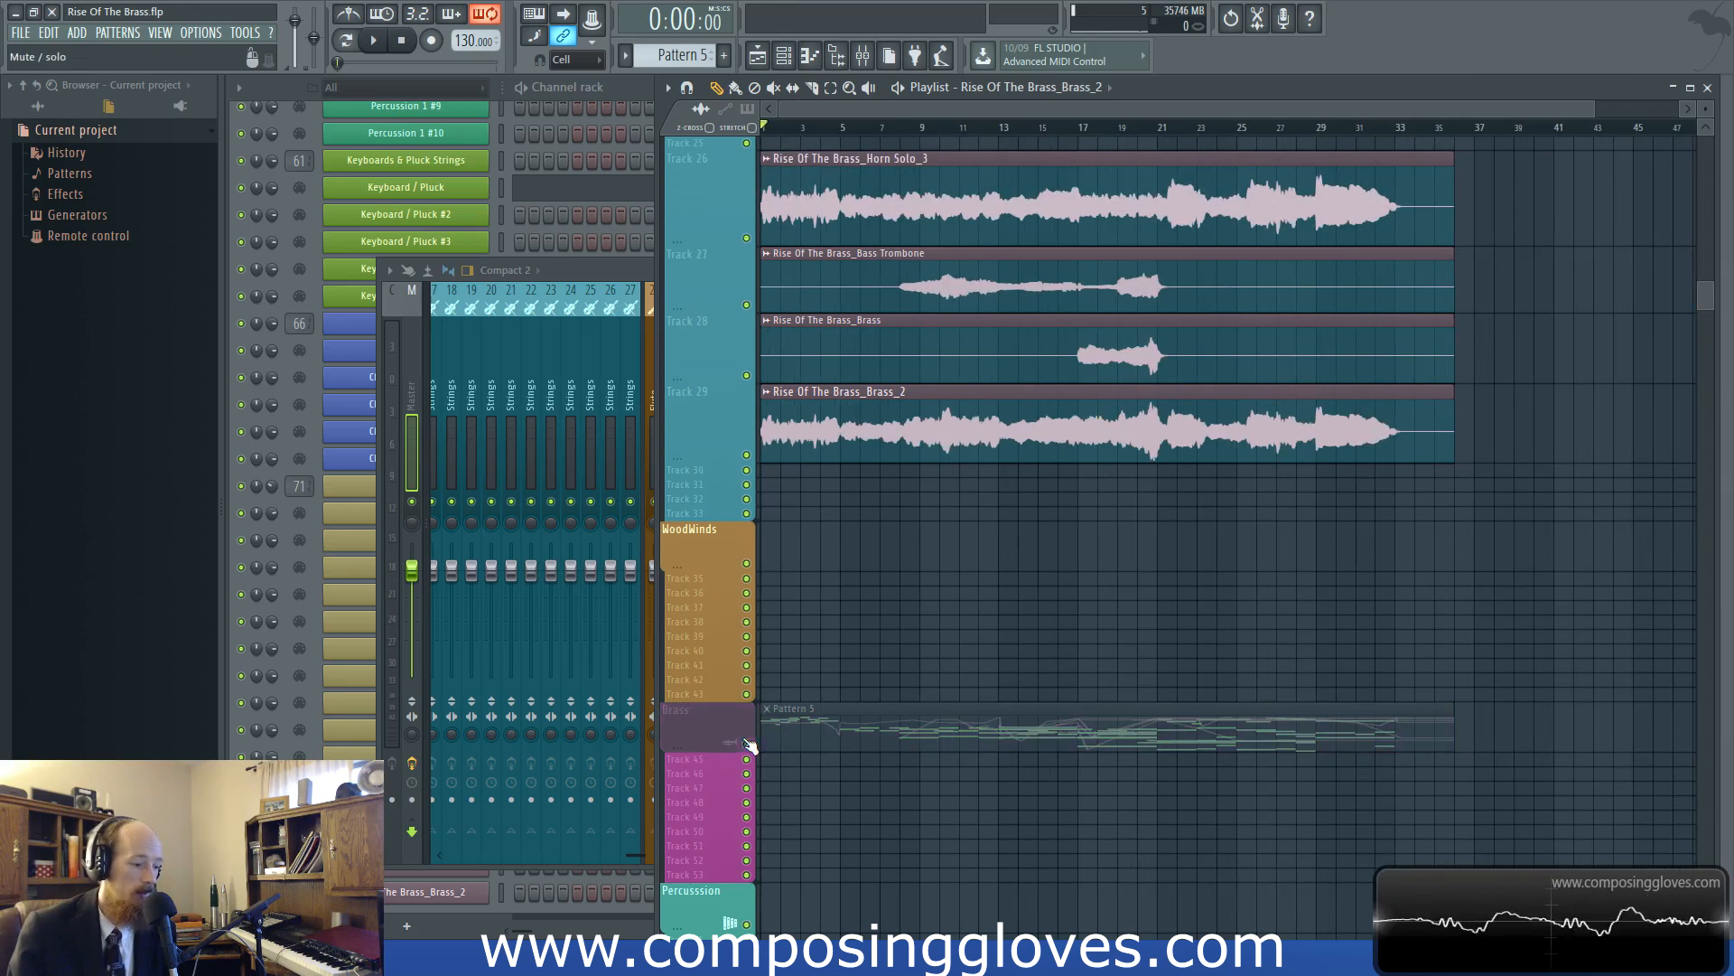
key("space")
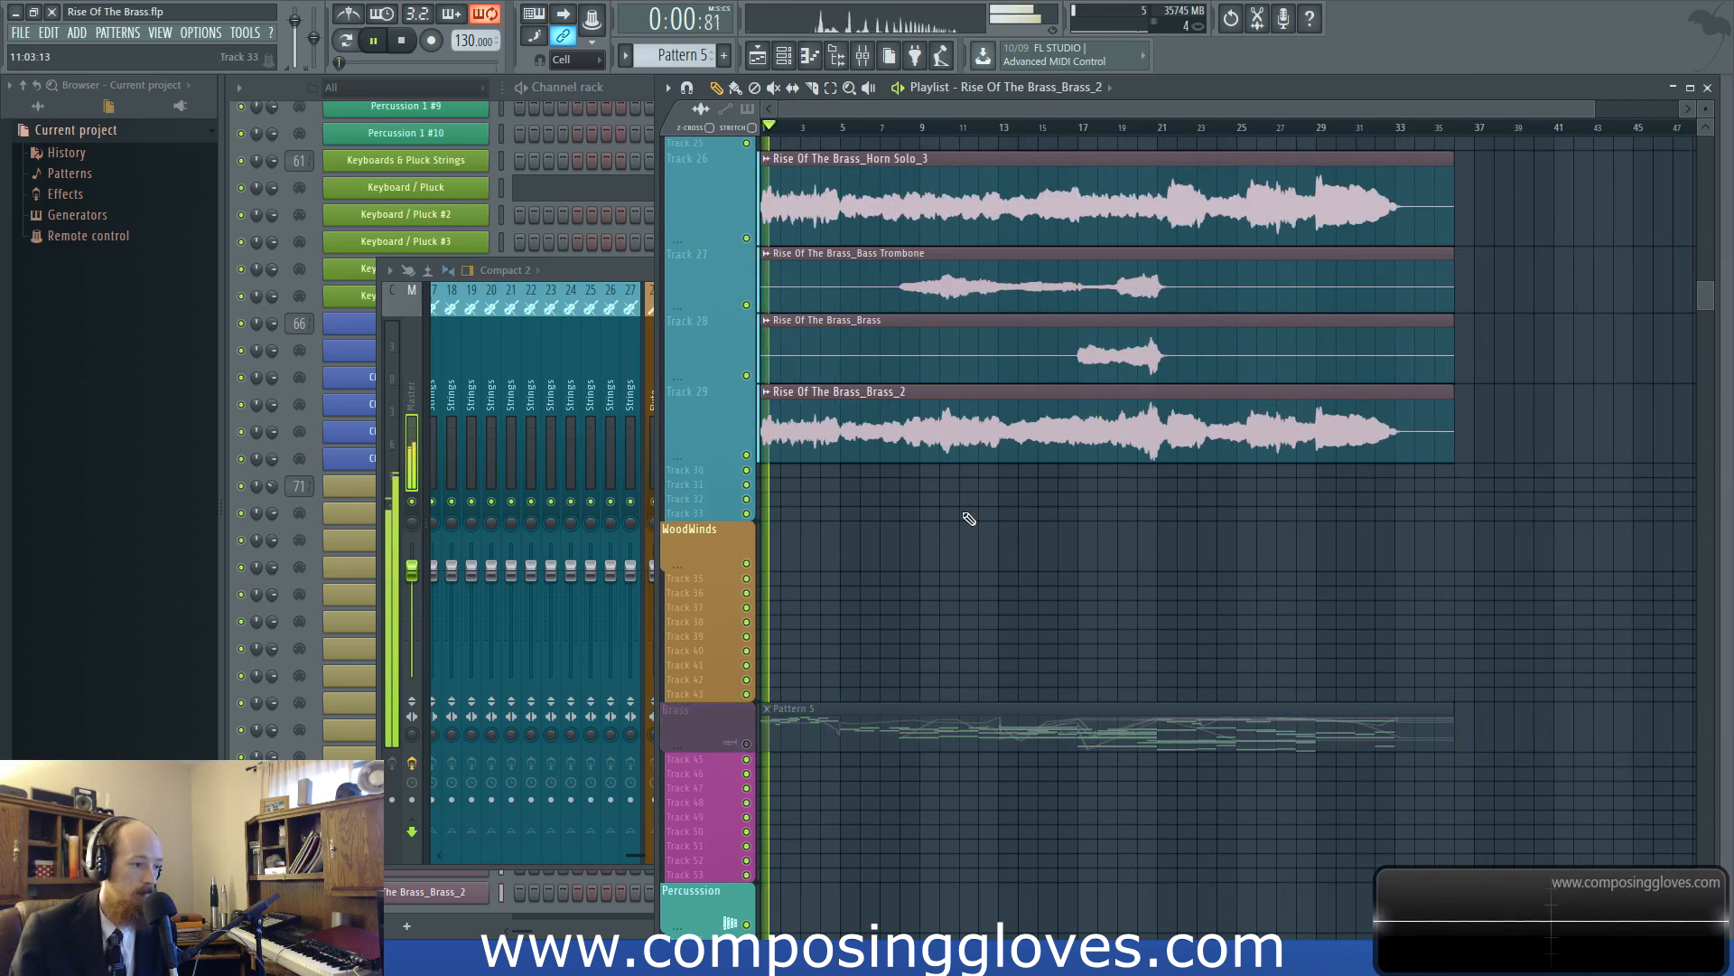
key("space")
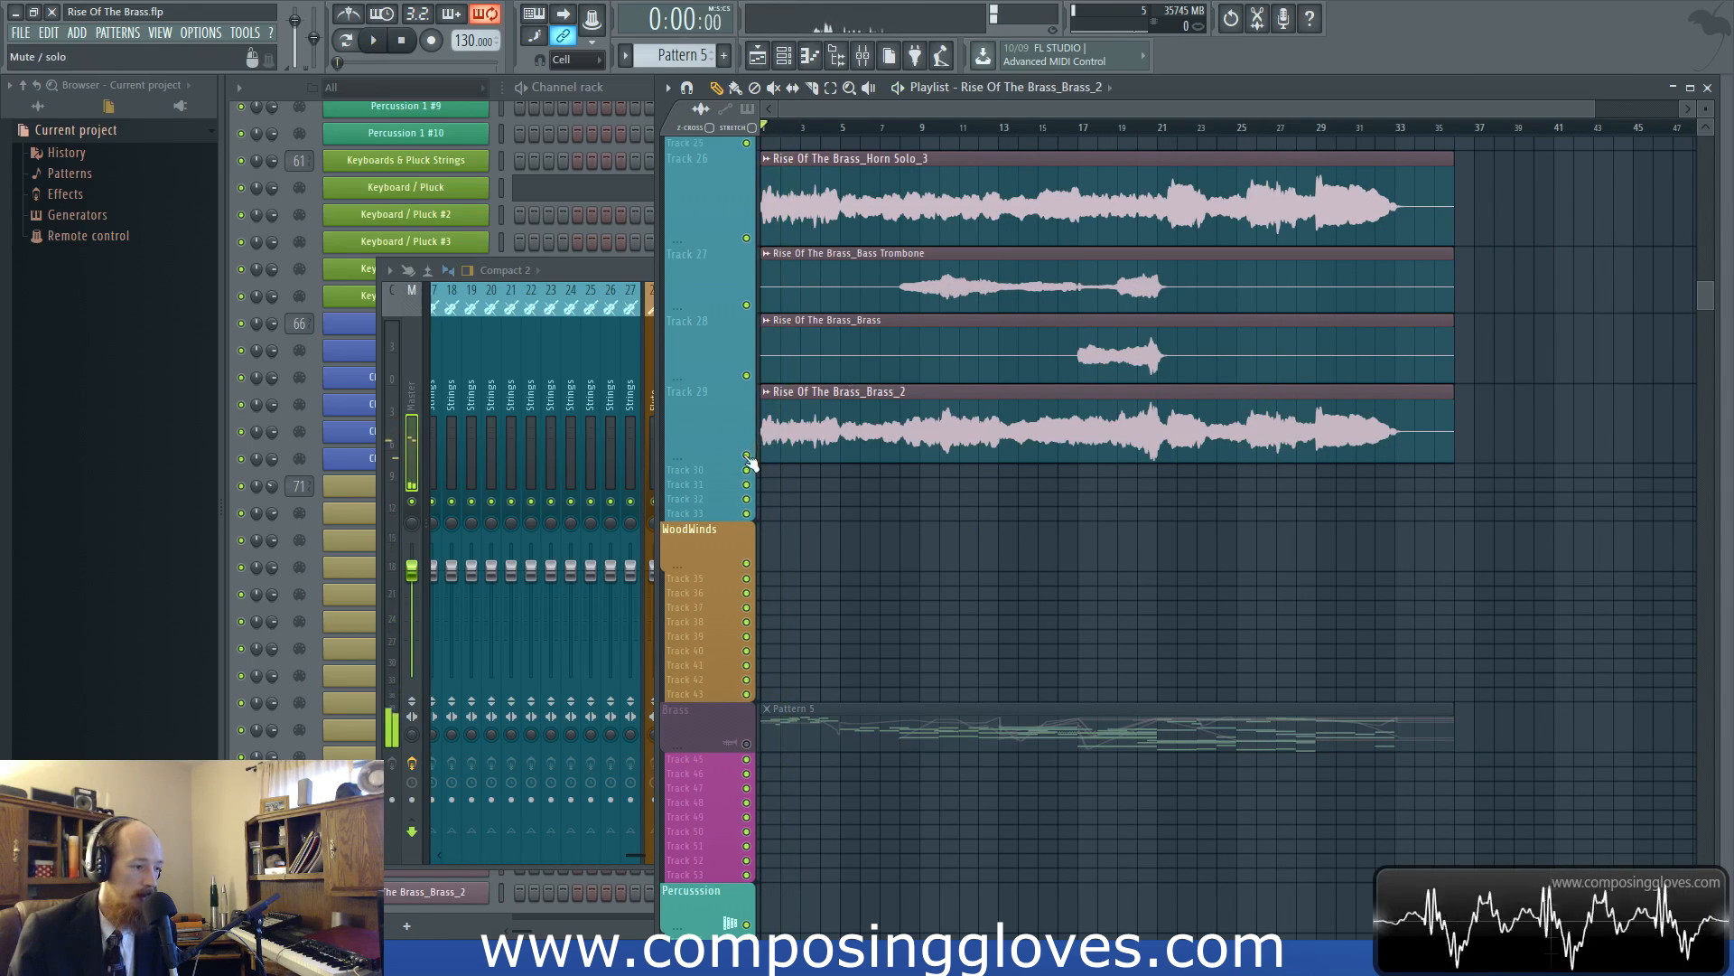
Mute playlist track 29 with the rendered Brass_2 clip and bring the mixer back into view
left_click(747, 454)
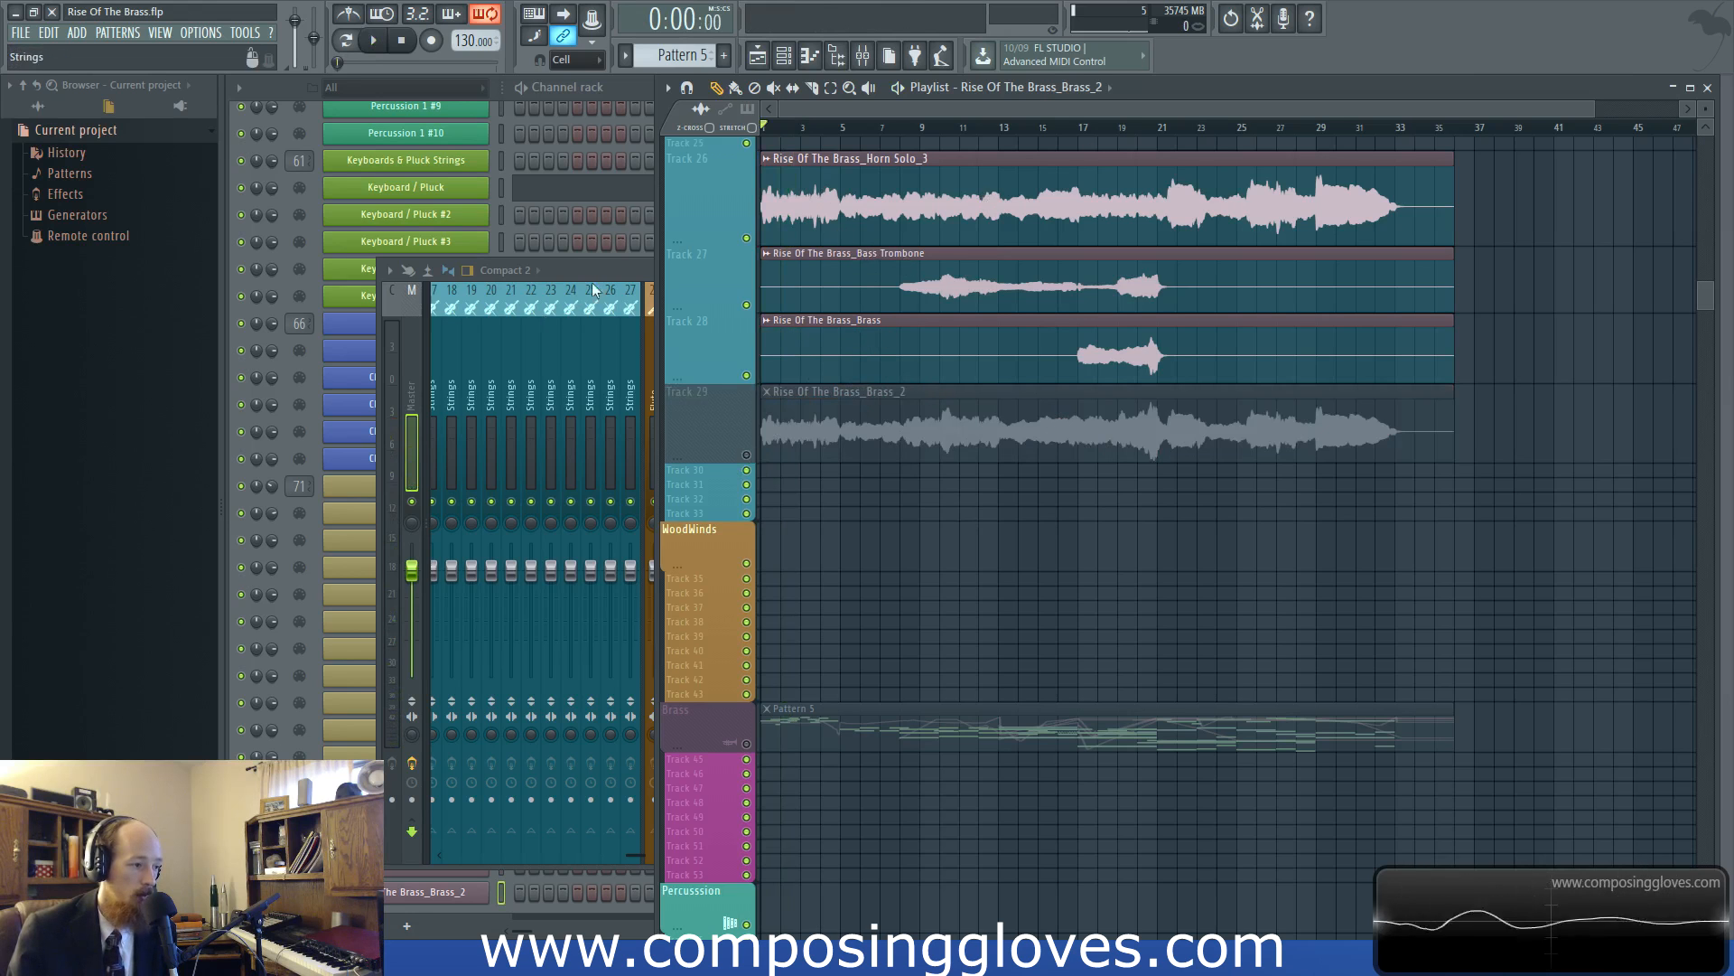
left_click(620, 267)
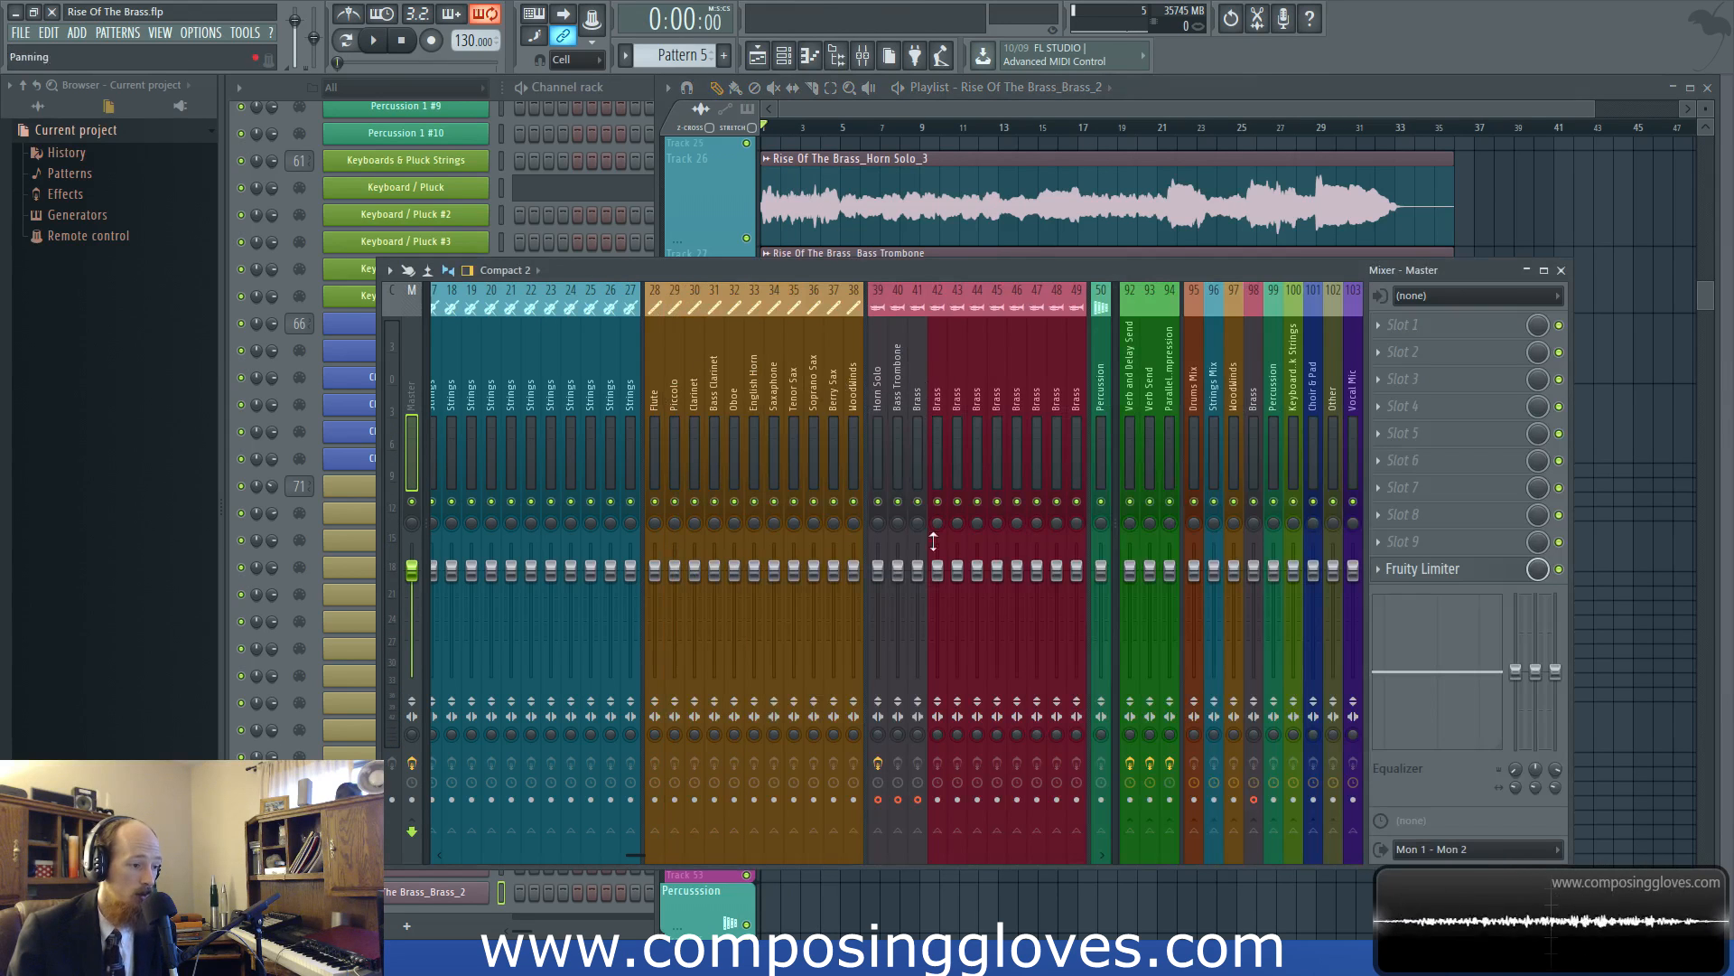
Route the rendered Horn Solo_3 clip to mixer track 91, and the Bass Trombone and Brass clips to track 90
scroll(984, 383, "down", 14)
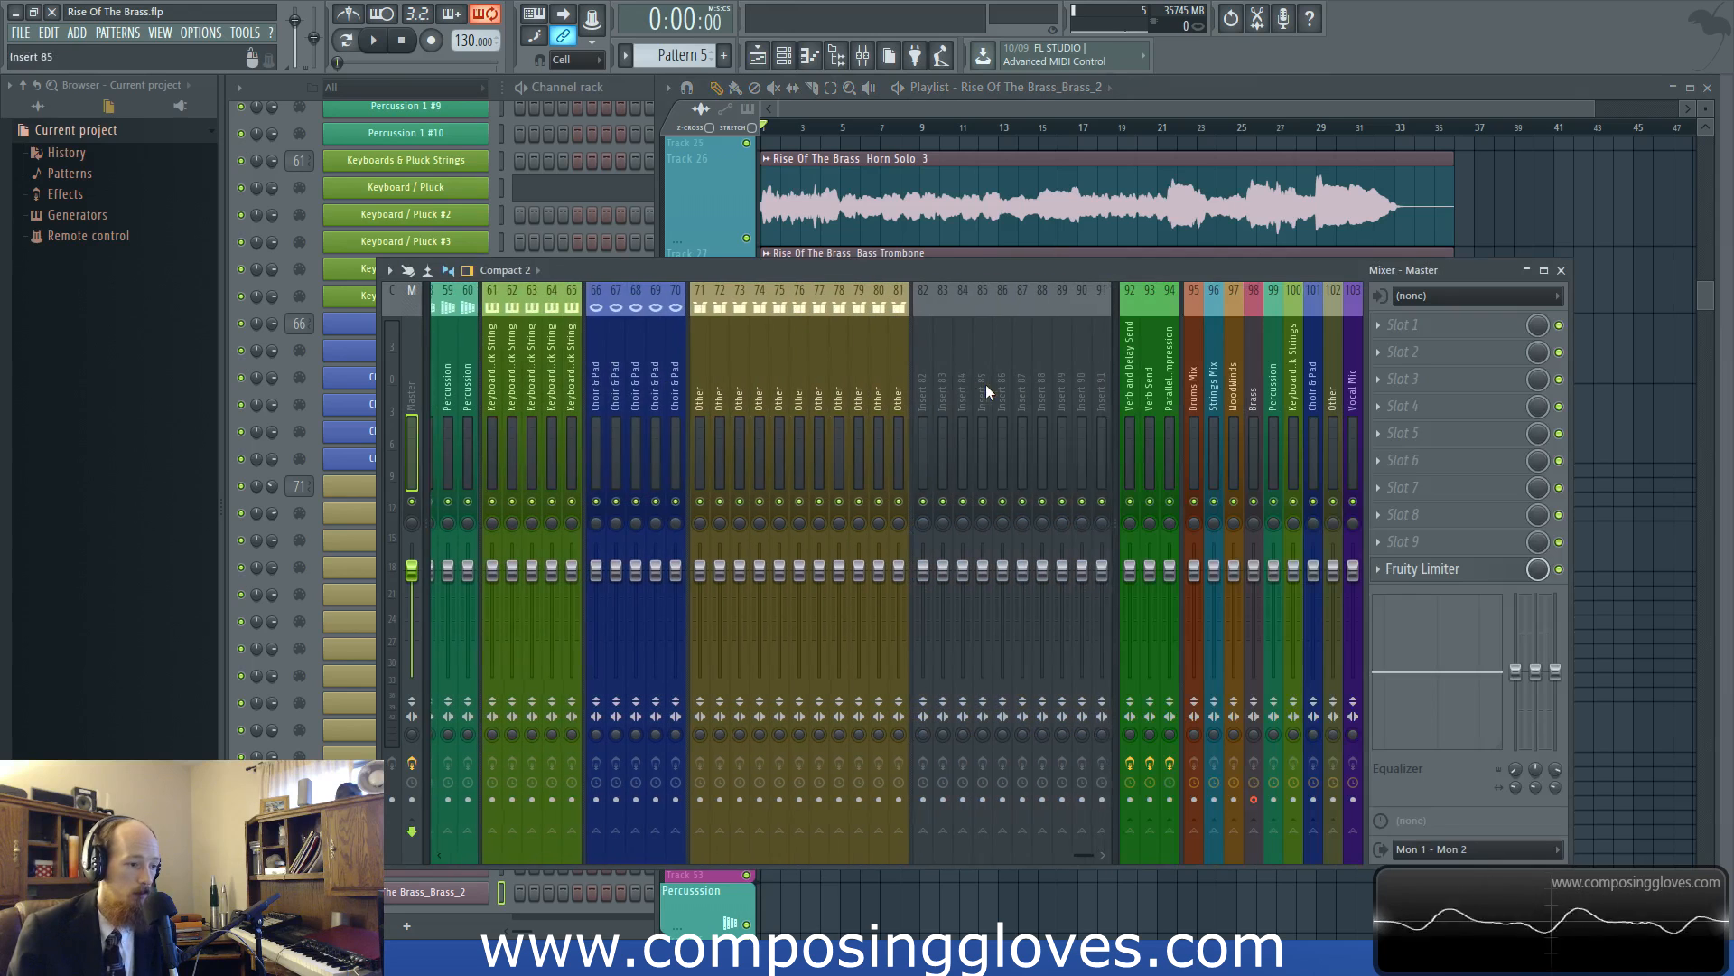
scroll(794, 451, "up", 3)
scroll(840, 441, "down", 3)
double_click(829, 201)
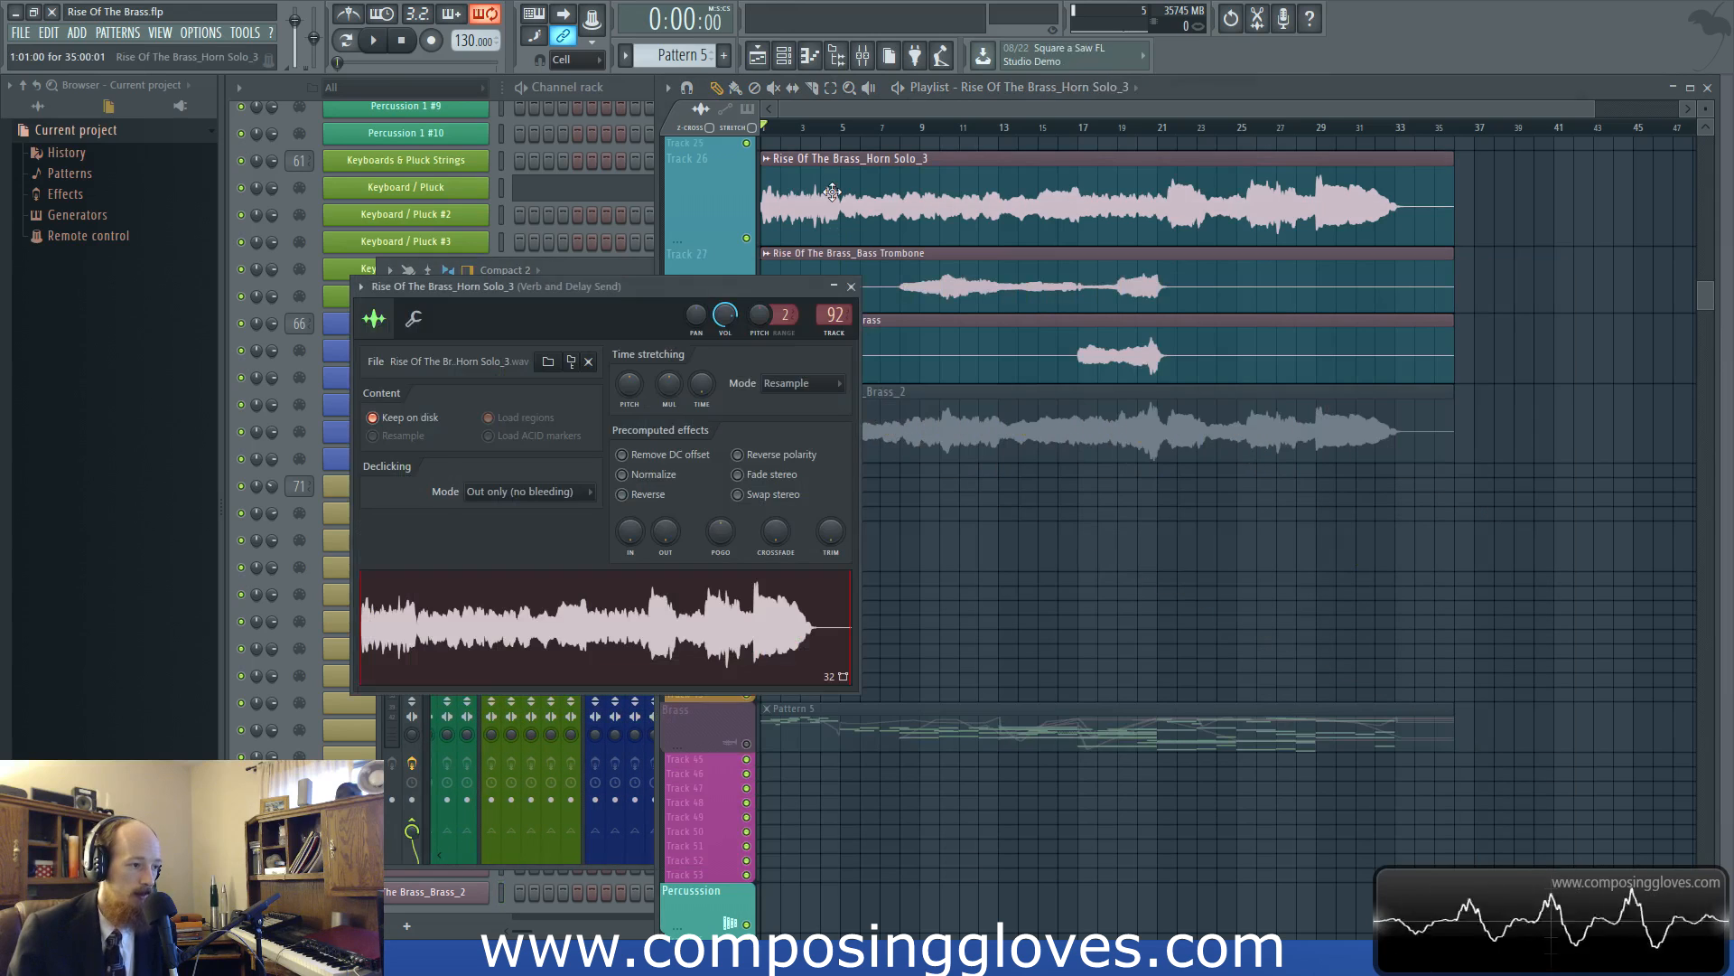
scroll(833, 324, "down", 1)
double_click(944, 271)
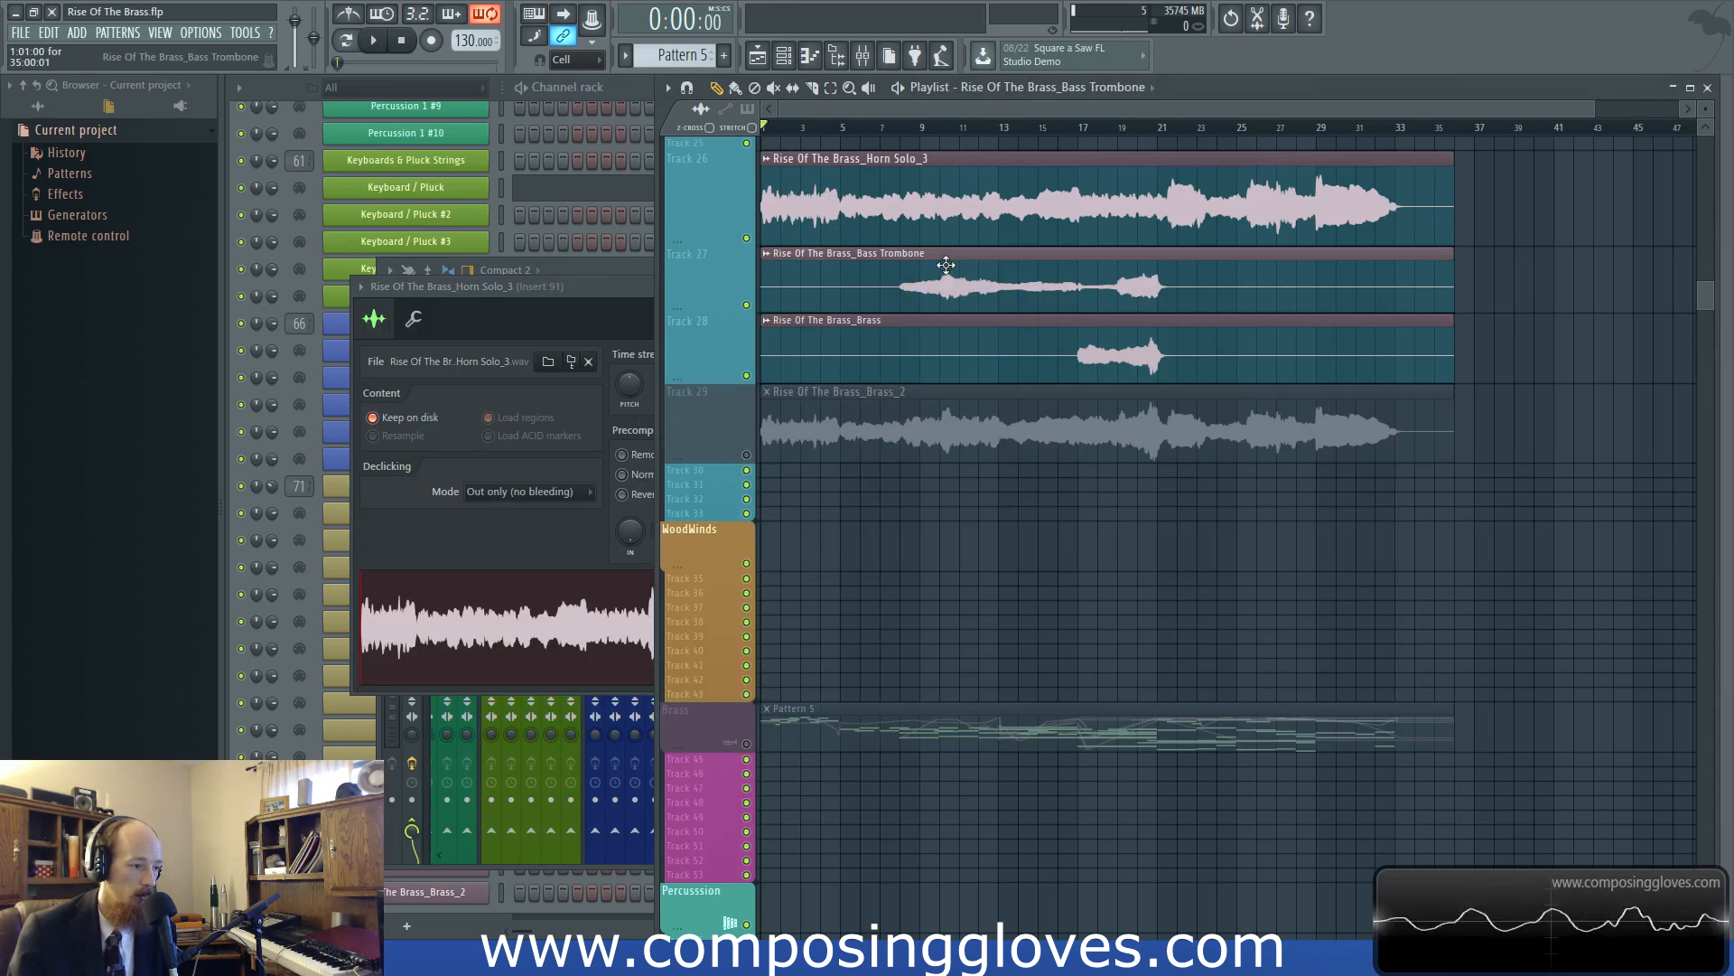
scroll(858, 339, "down", 2)
double_click(887, 363)
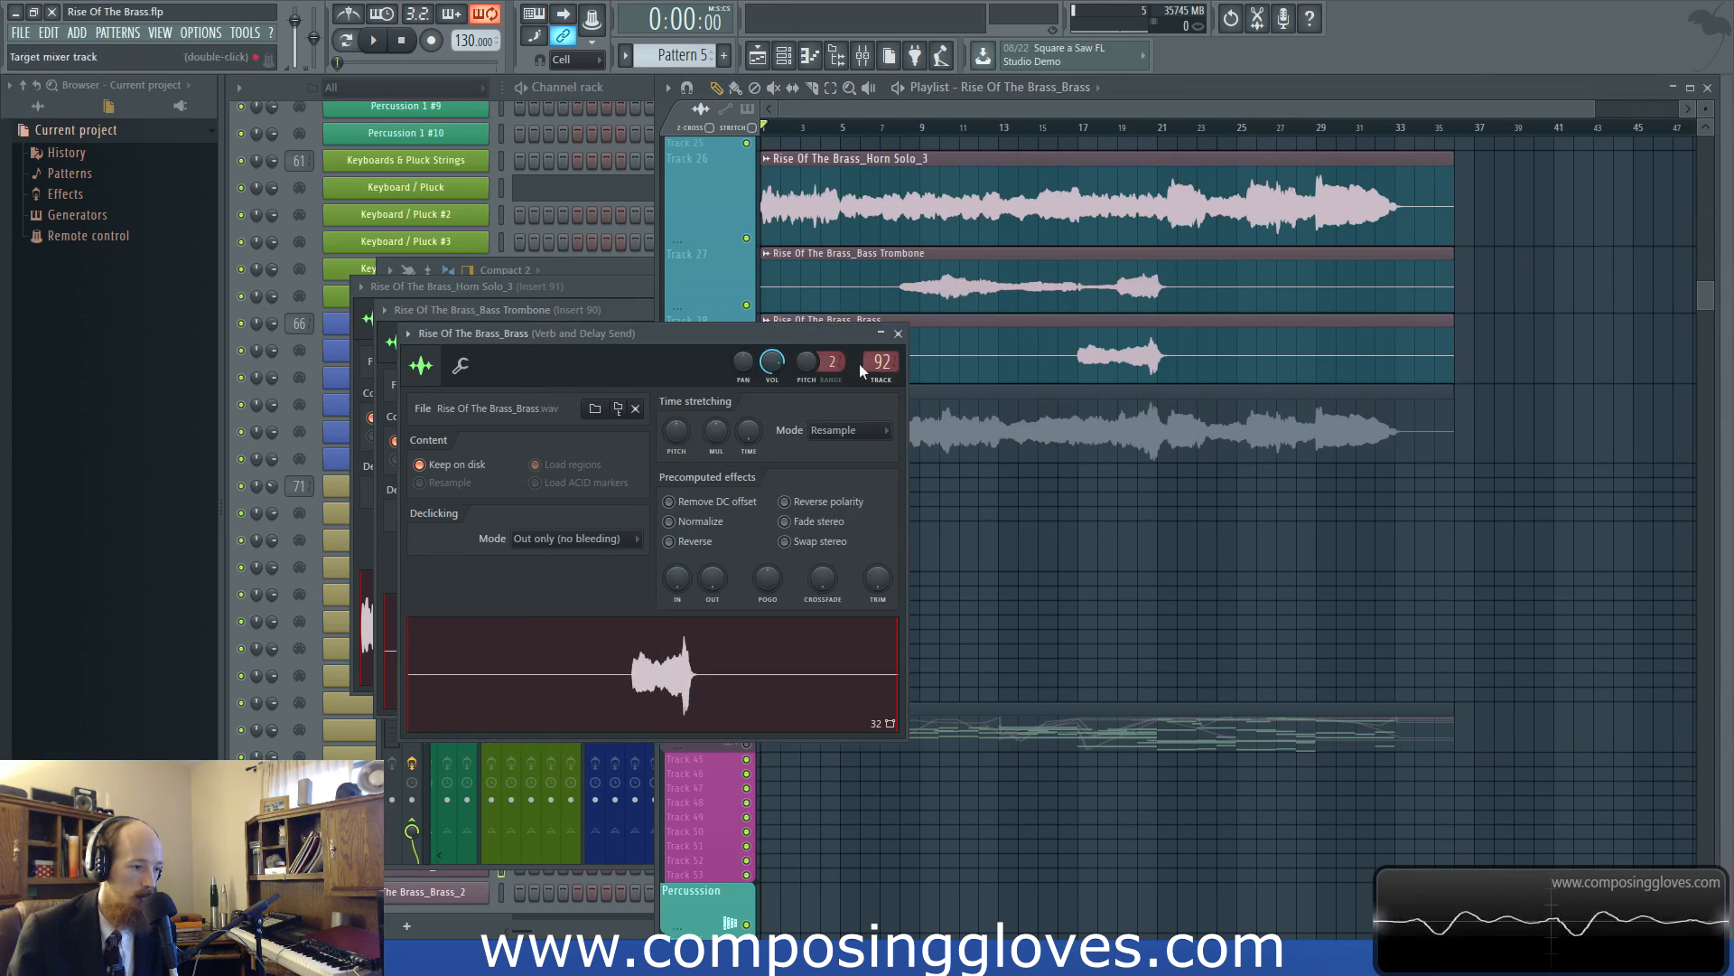
scroll(881, 361, "down", 2)
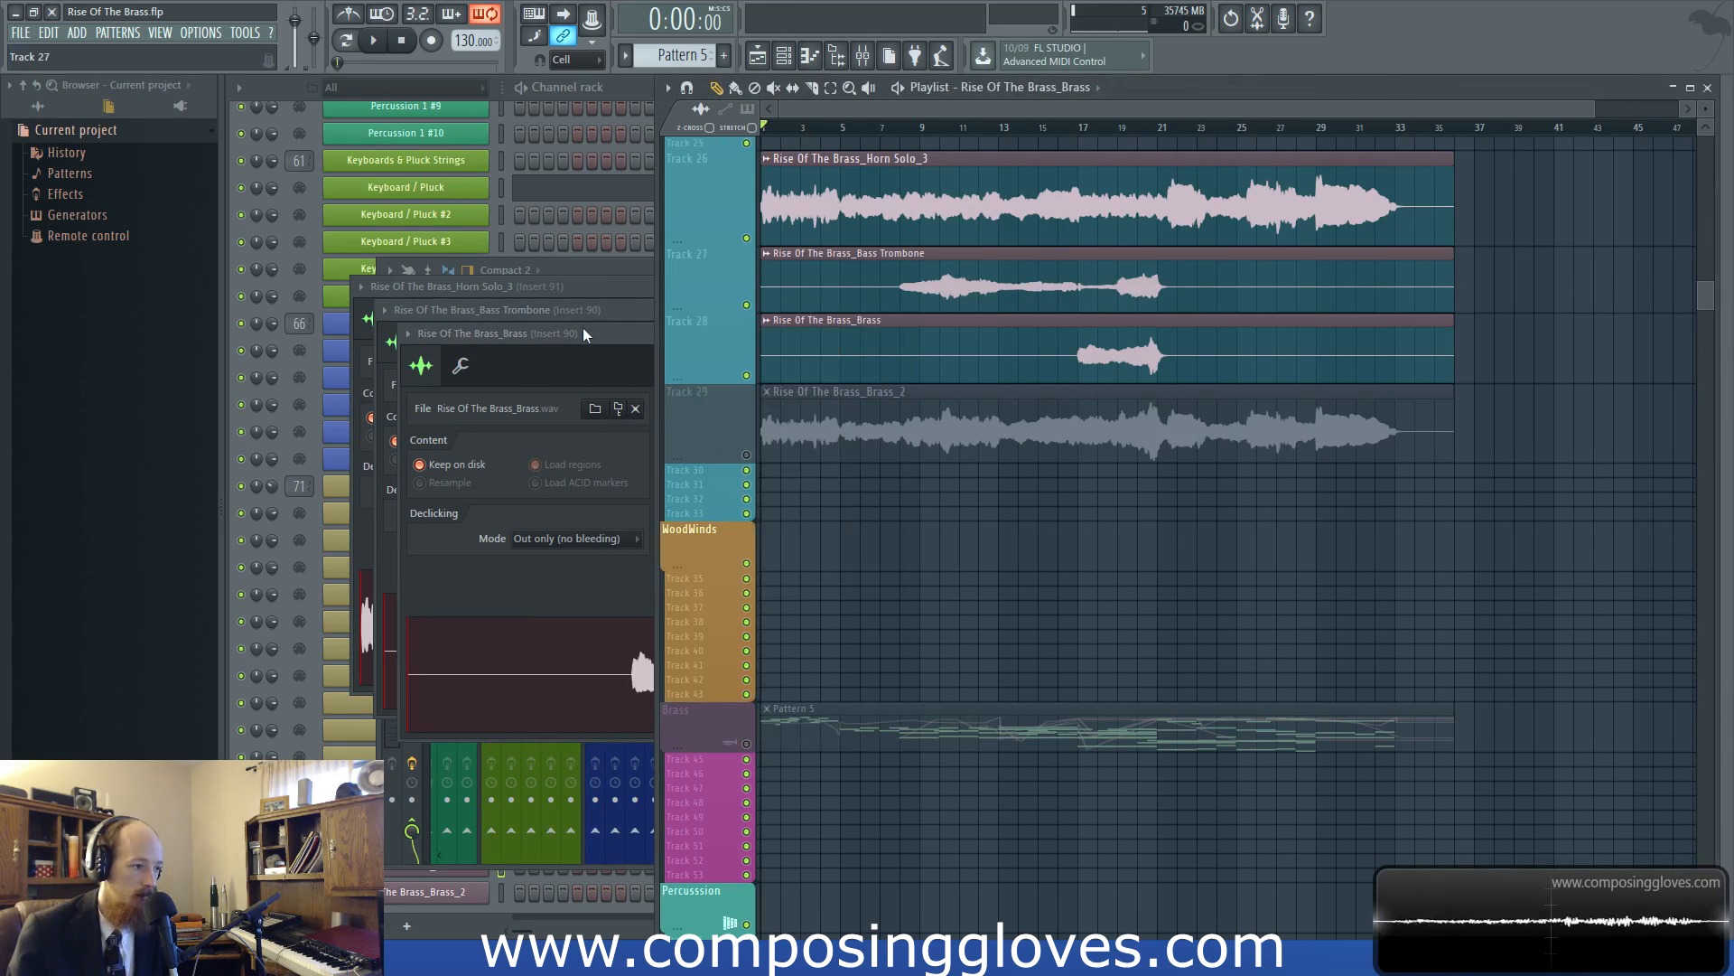
Check insert 90 and the send tracks in the mixer, and play back the start of the rerouted clips
left_click(479, 862)
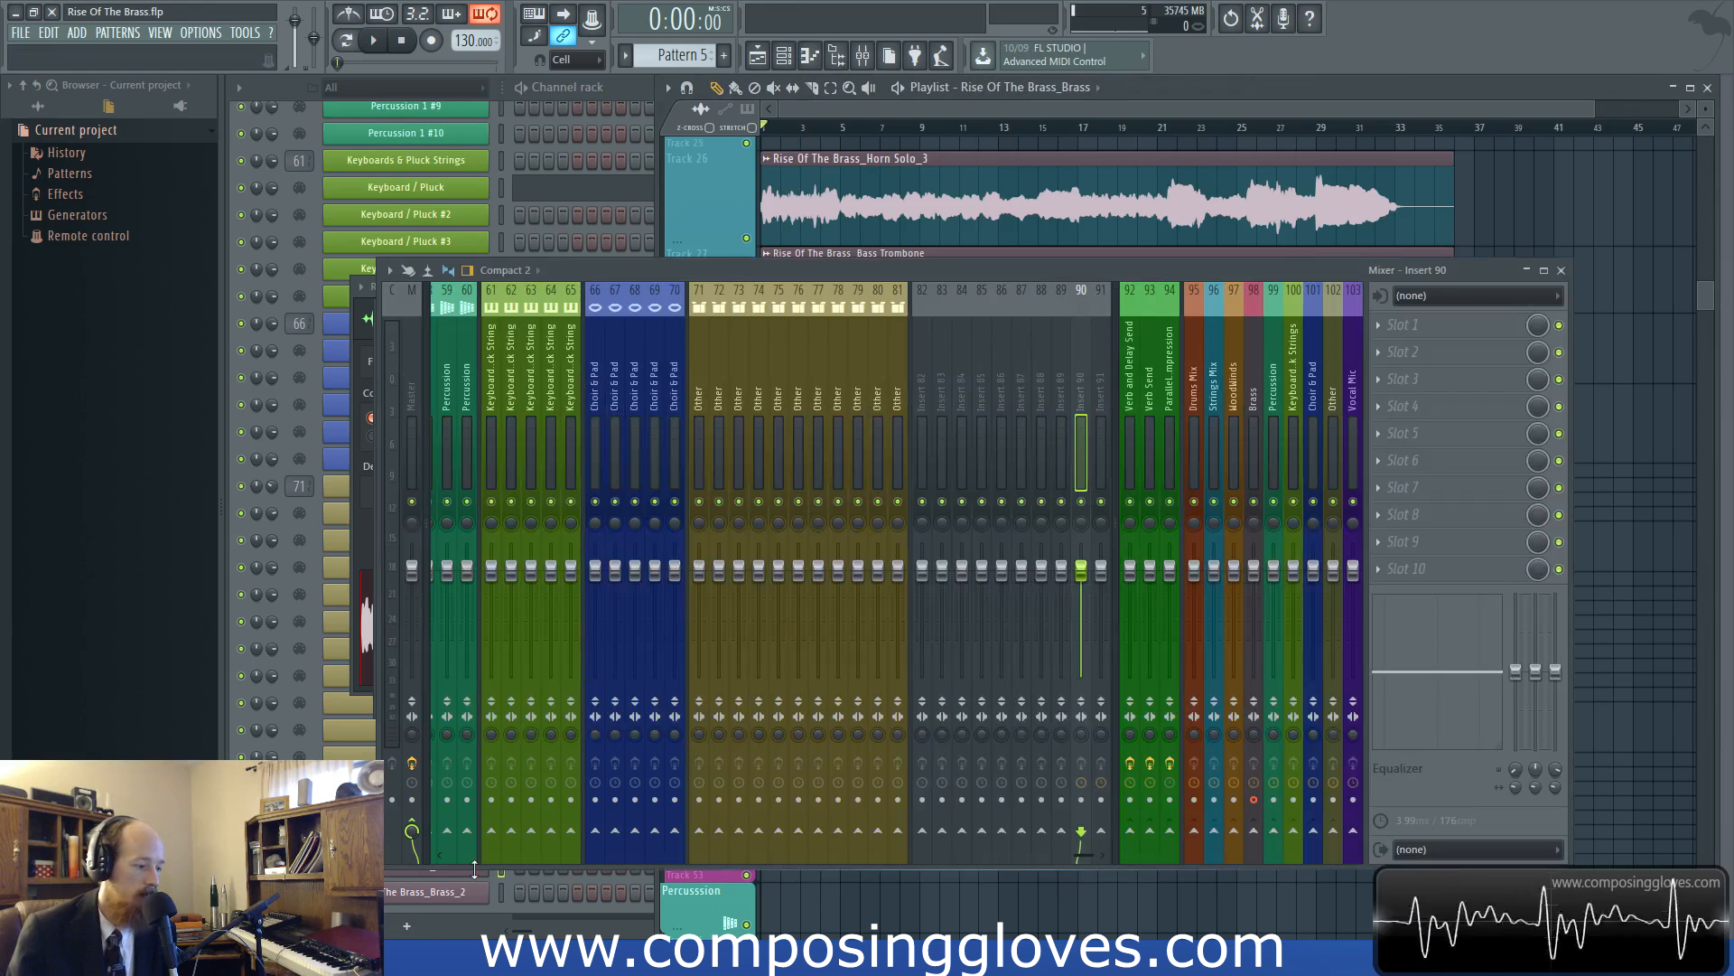
left_click(1133, 414)
key("space")
left_click(913, 238)
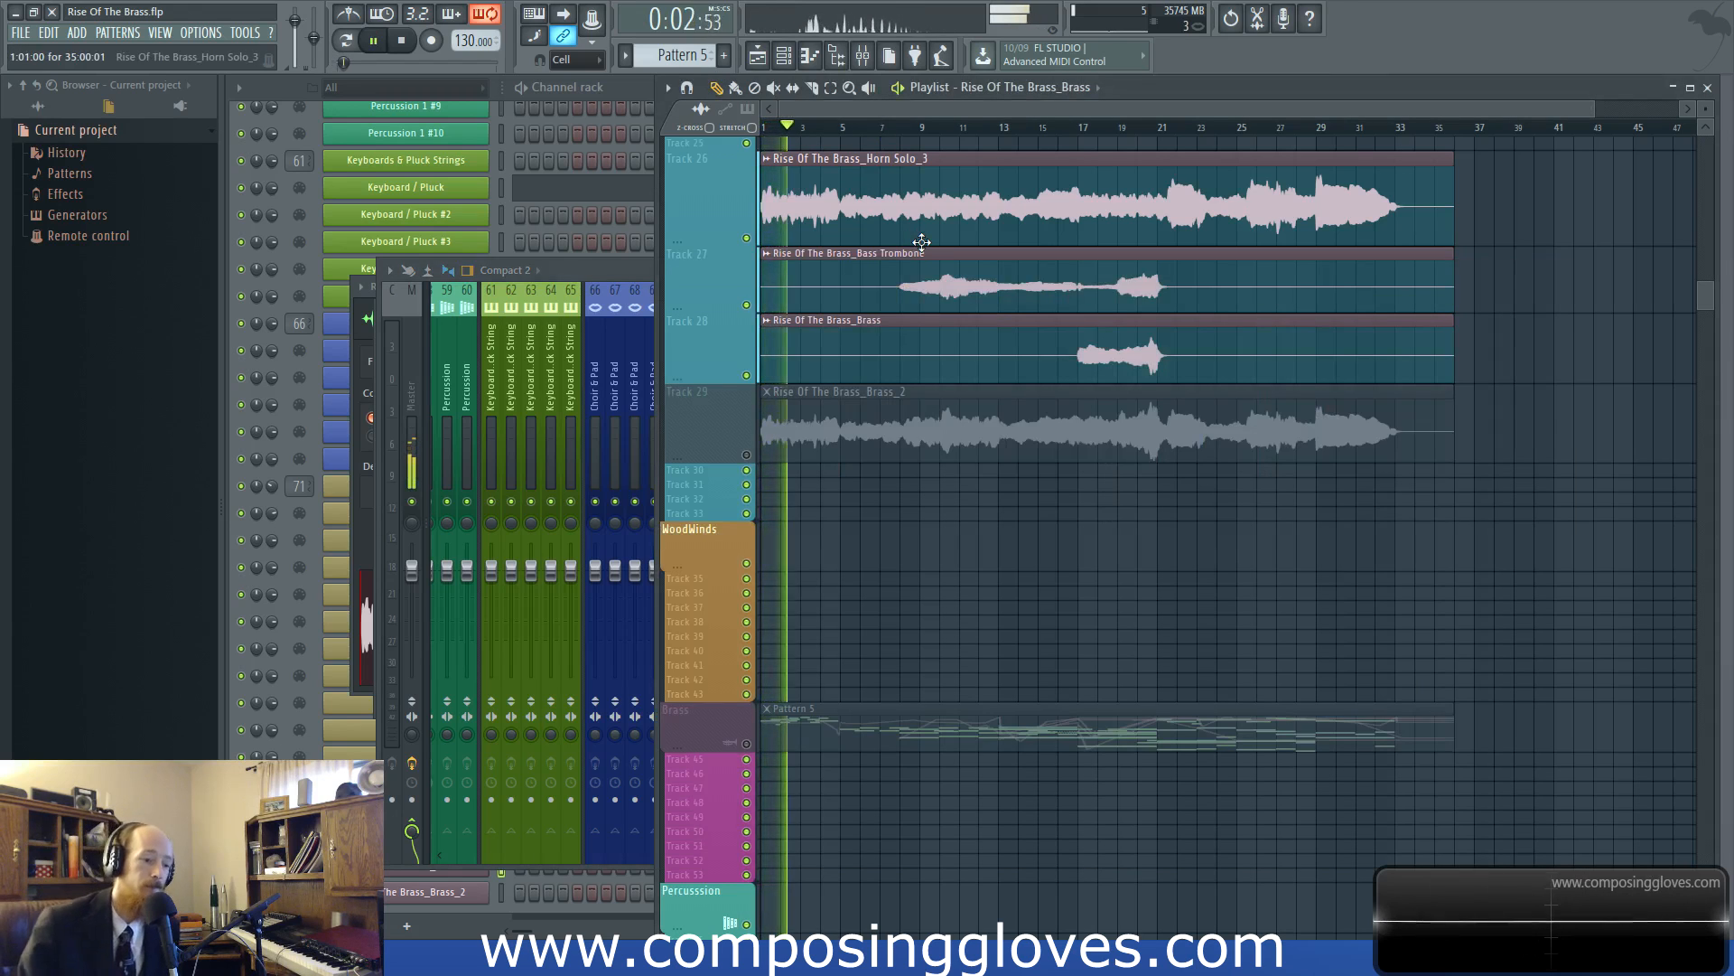
key("space")
Unmute the playlist's Brass track and compare Pattern 5 with the rendered clips on tracks 26 to 28
double_click(821, 719)
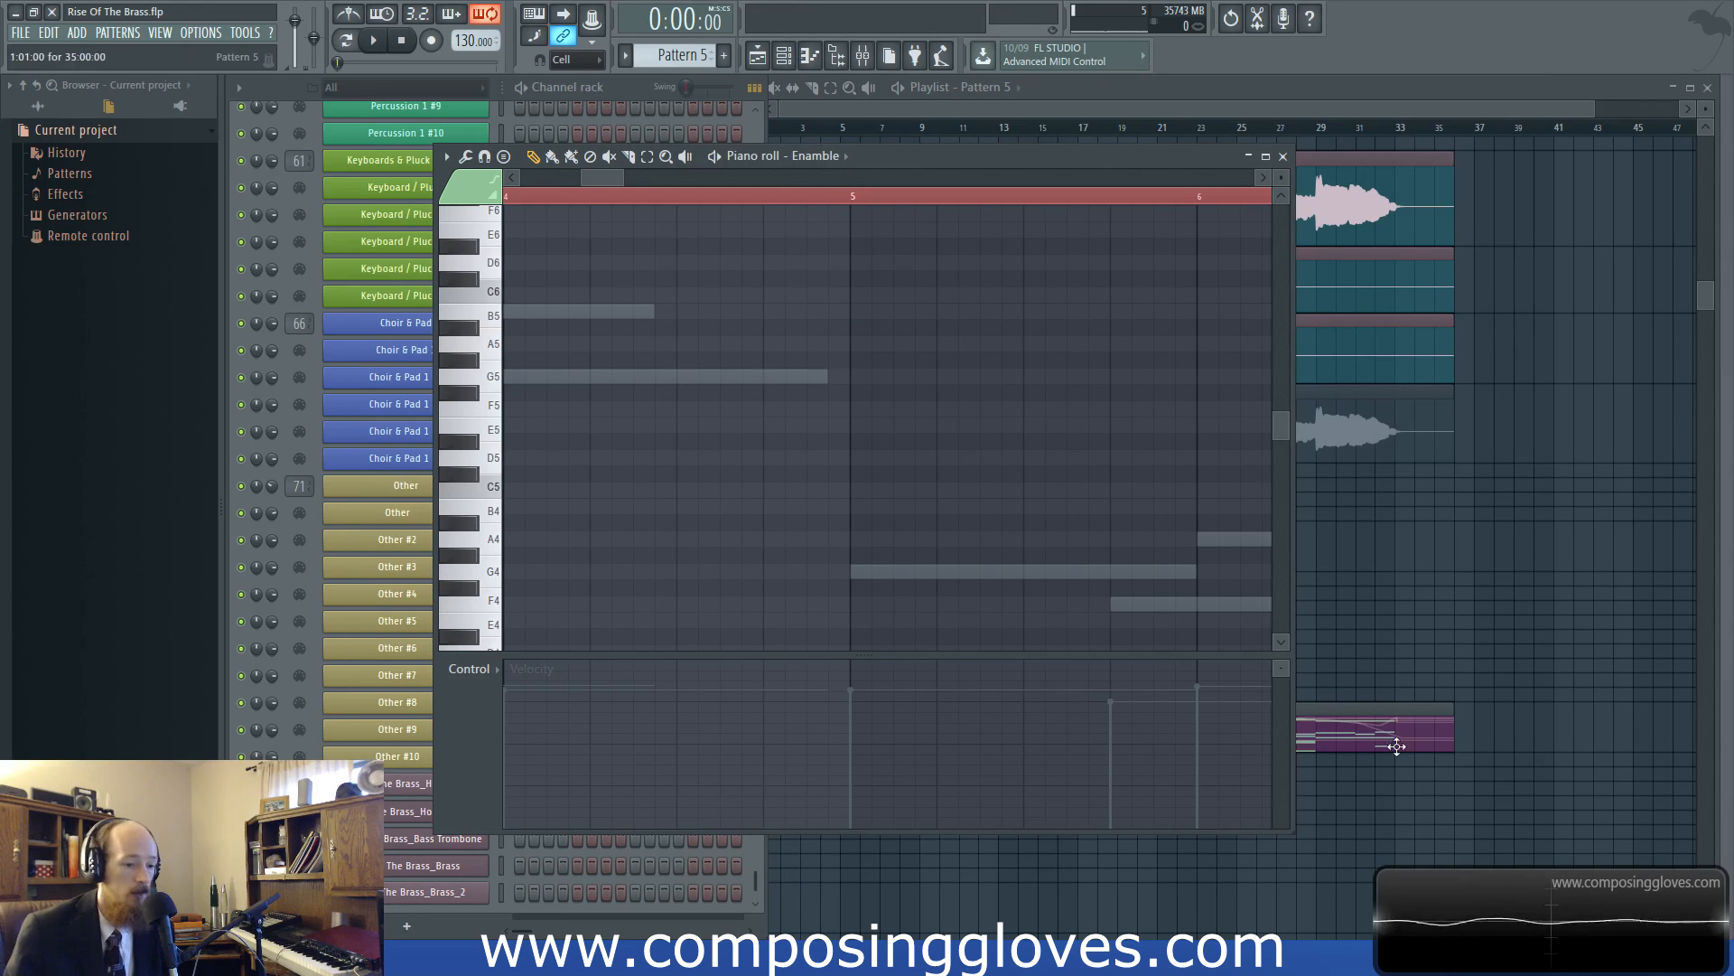
left_click(1397, 747)
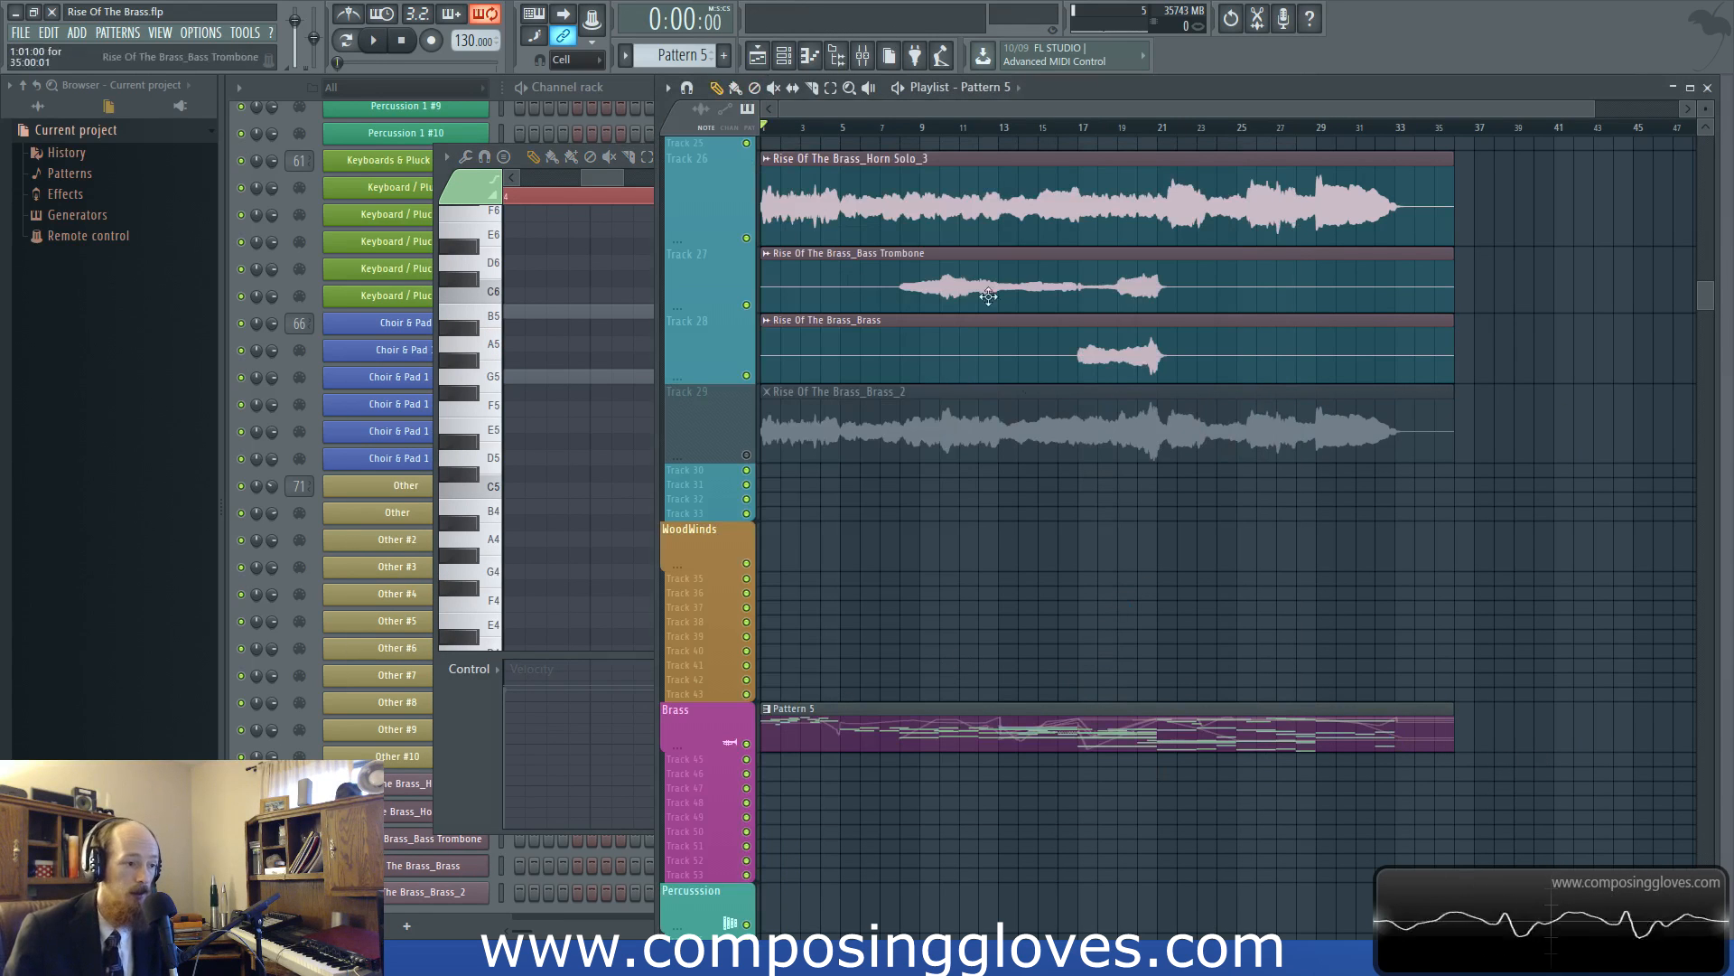
scroll(929, 657, "up", 3)
scroll(849, 506, "up", 2)
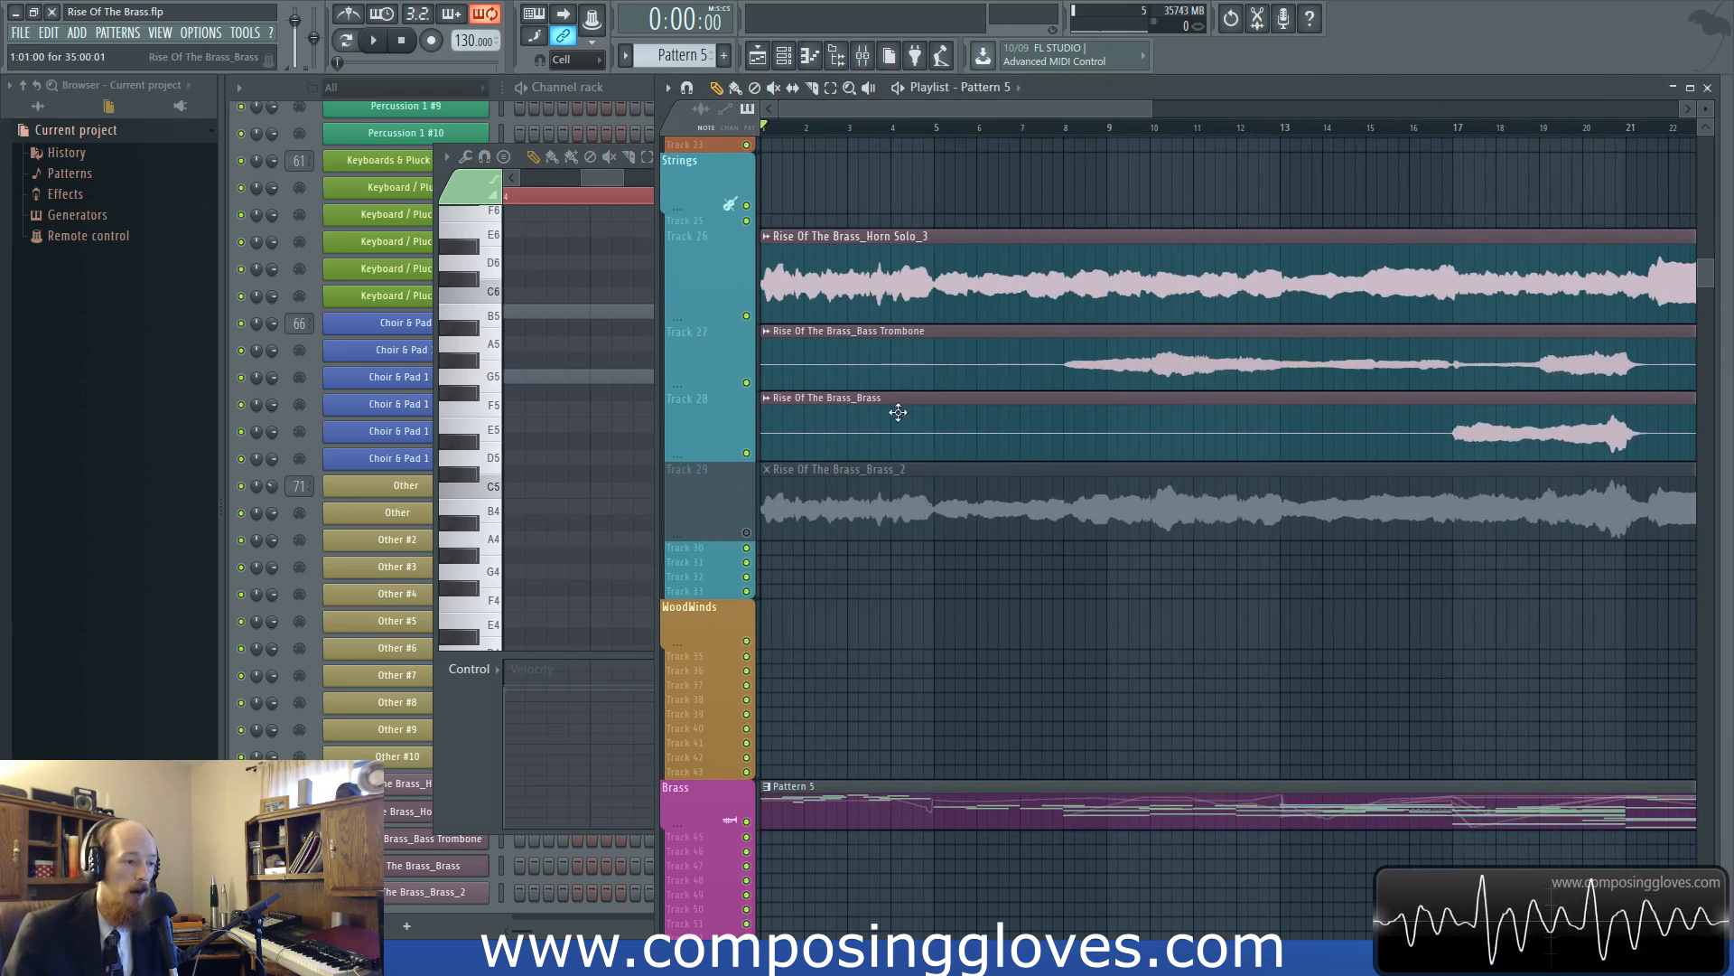
scroll(1019, 343, "down", 2)
scroll(1243, 178, "down", 1)
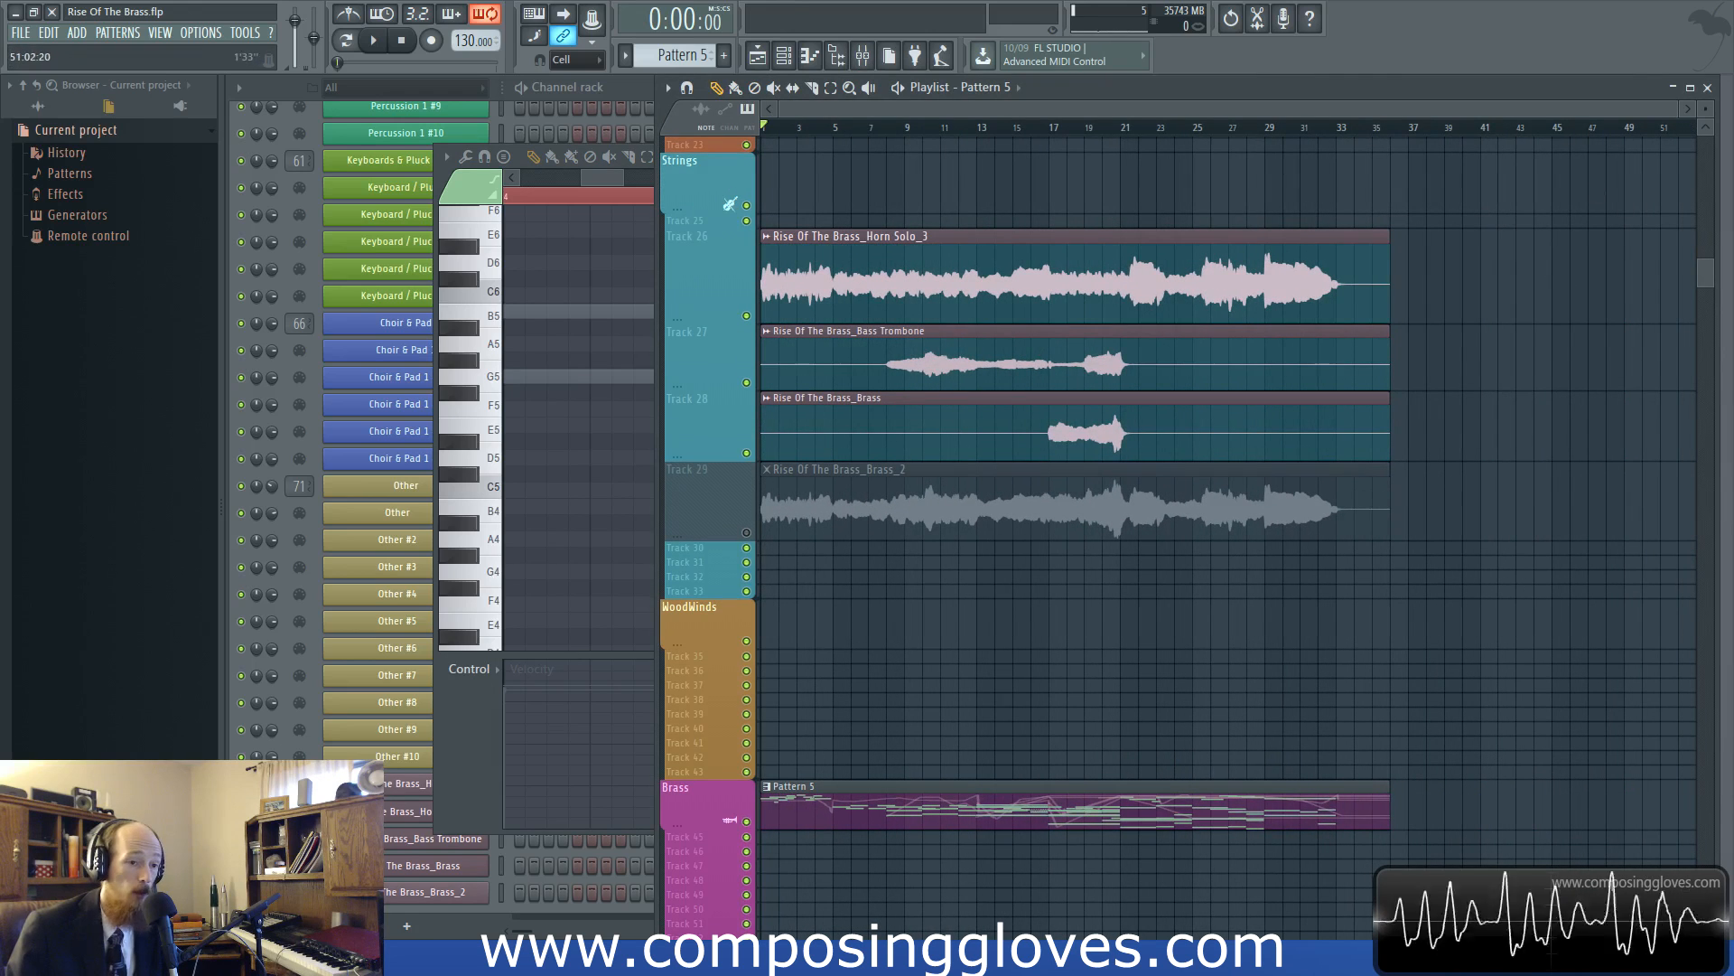
scroll(913, 795, "up", 5)
left_click_drag(966, 779, 1472, 746)
scroll(1028, 798, "down", 3)
left_click_drag(957, 751, 1130, 774)
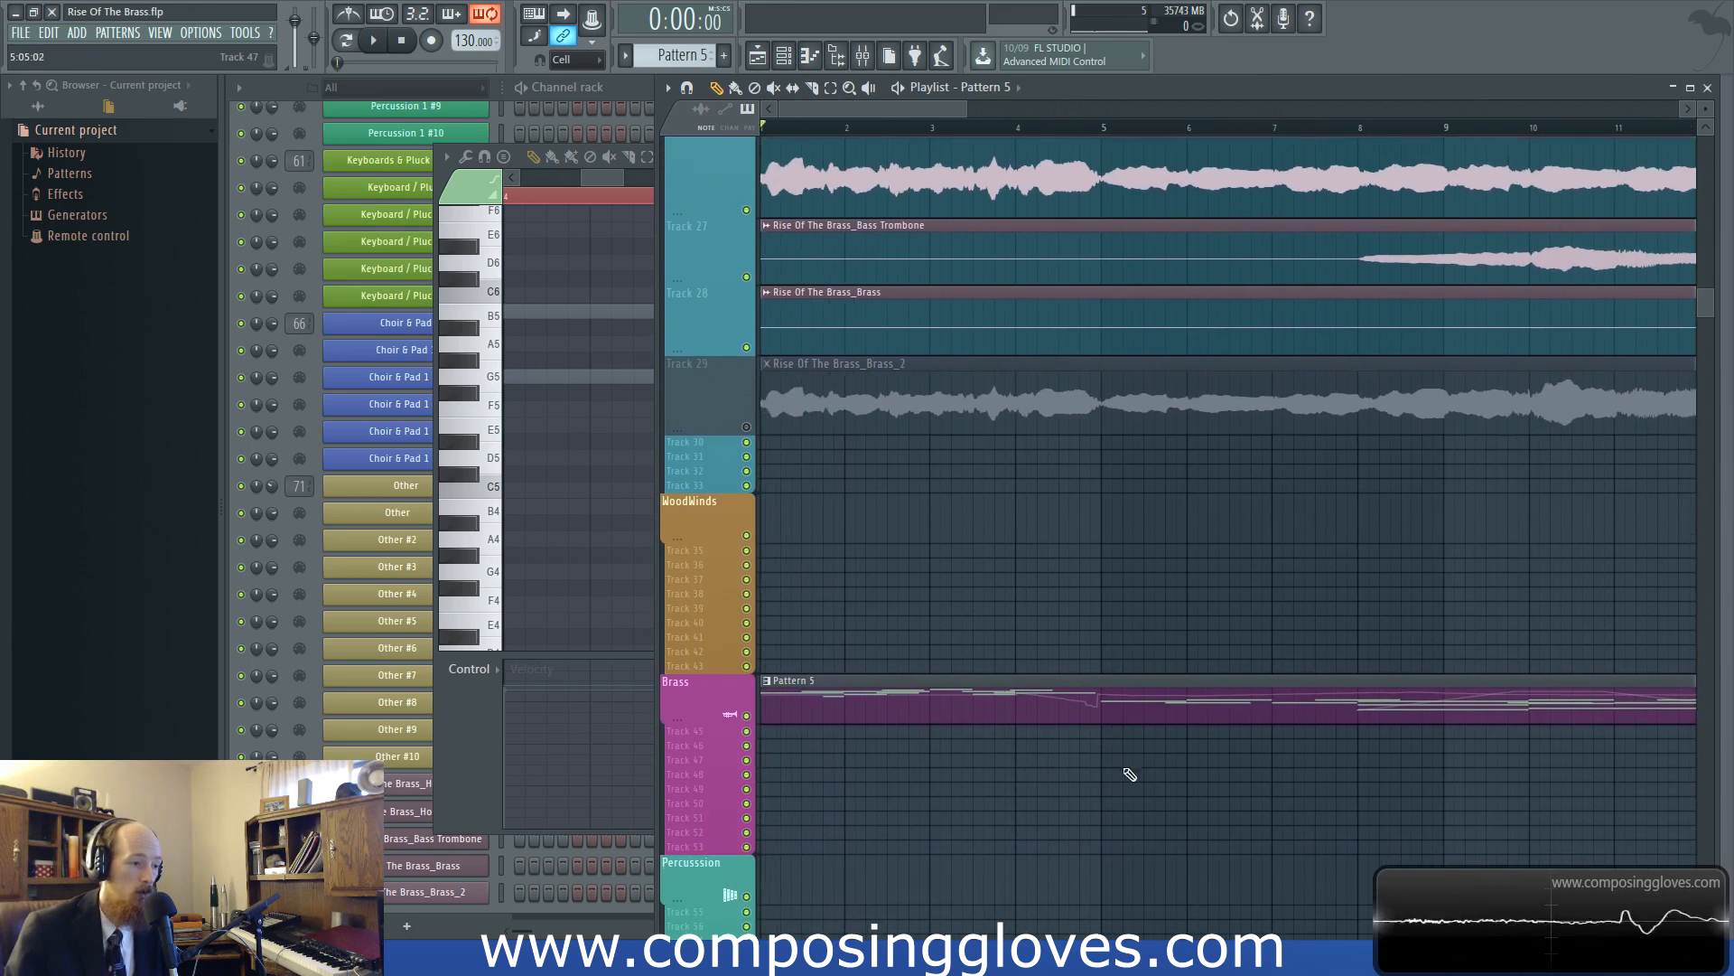
Select the Pattern 5 clip instead of the rendered clips, and mute and unmute the Horn Solo clip's track 26
left_click_drag(779, 154, 1176, 342)
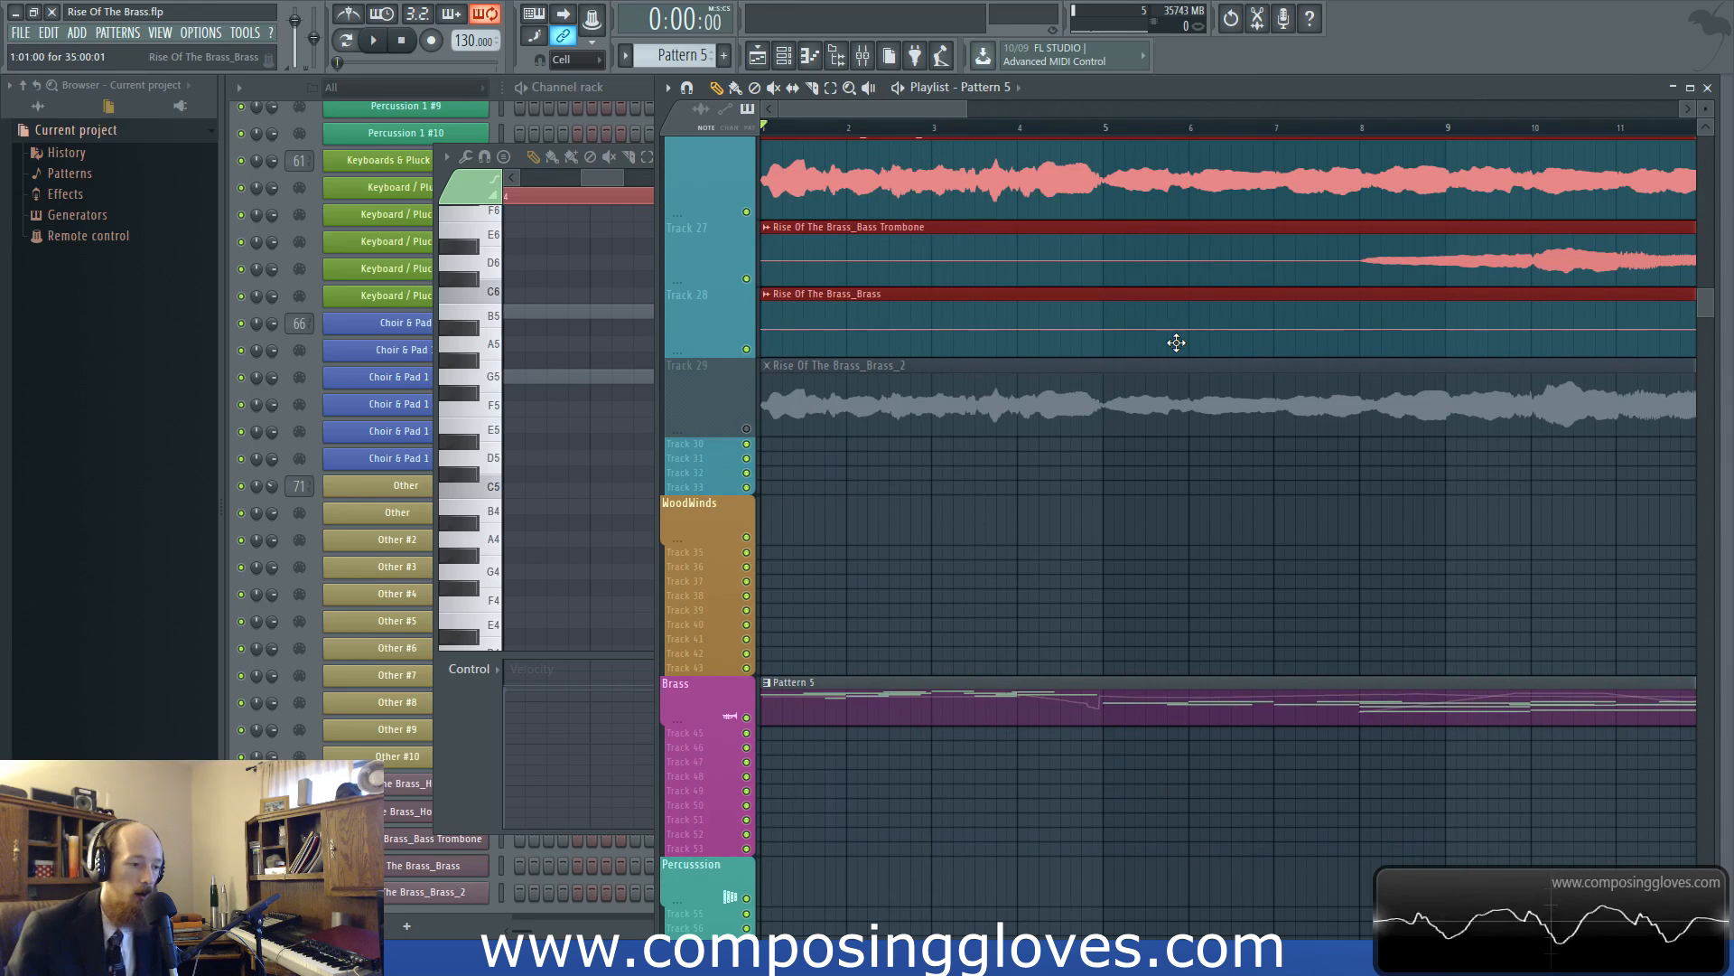
left_click_drag(899, 664, 1129, 742)
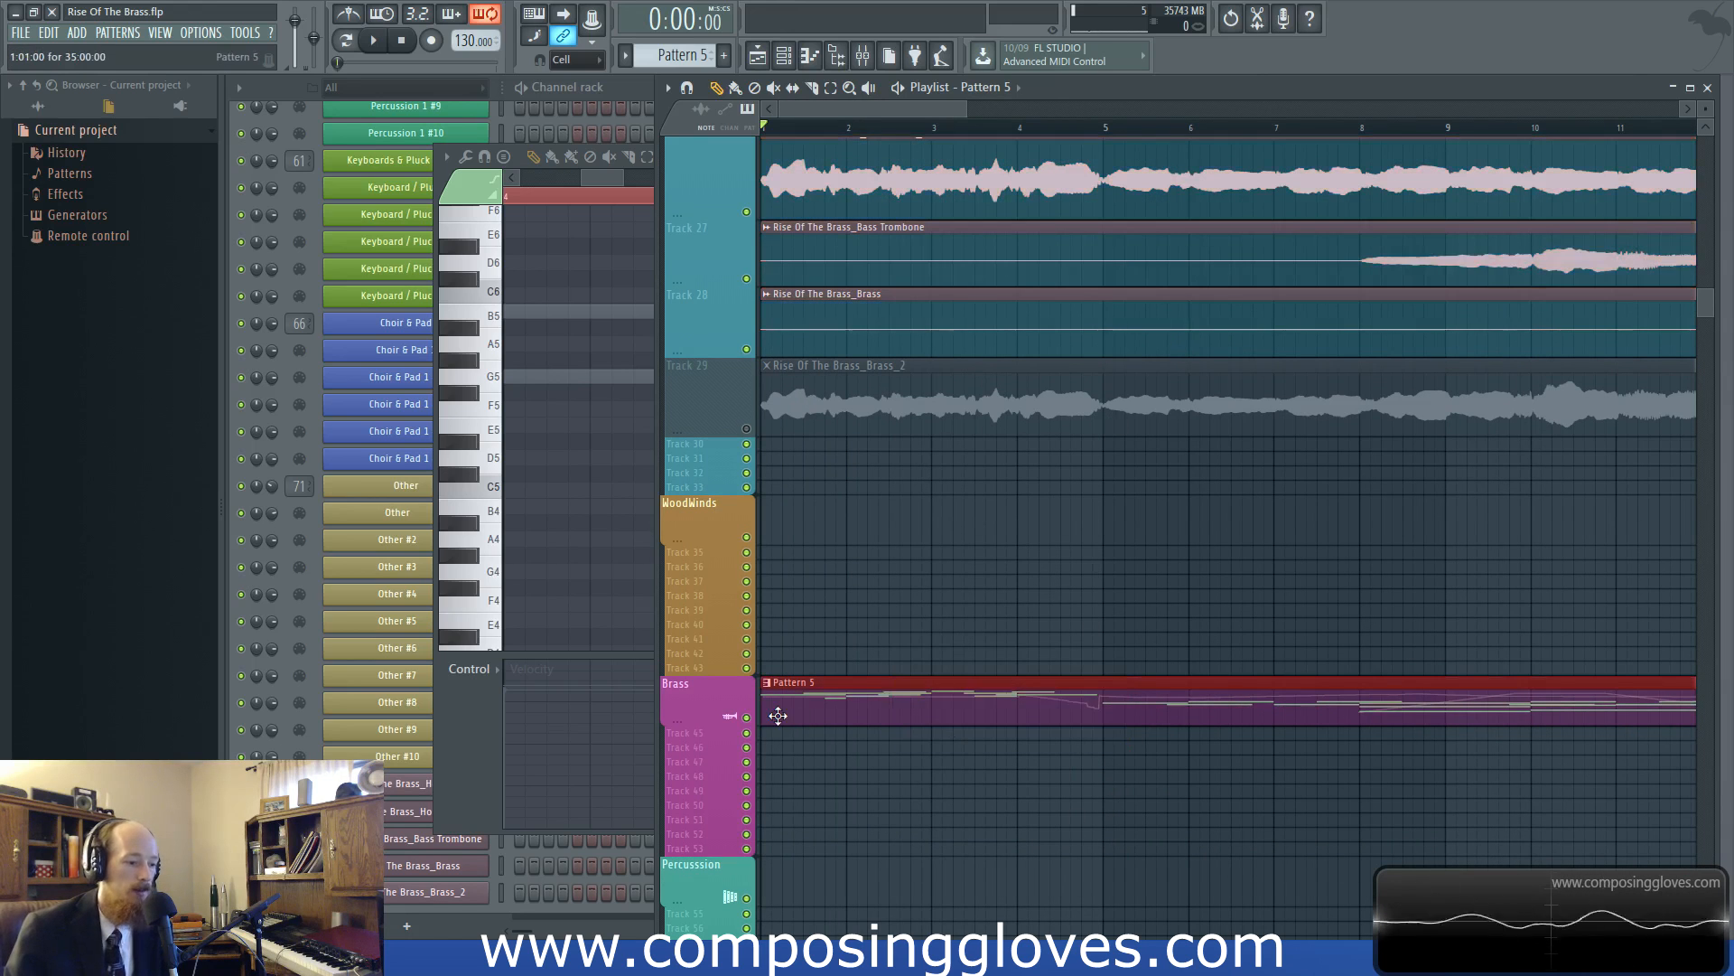
scroll(759, 449, "down", 4)
left_click(746, 212)
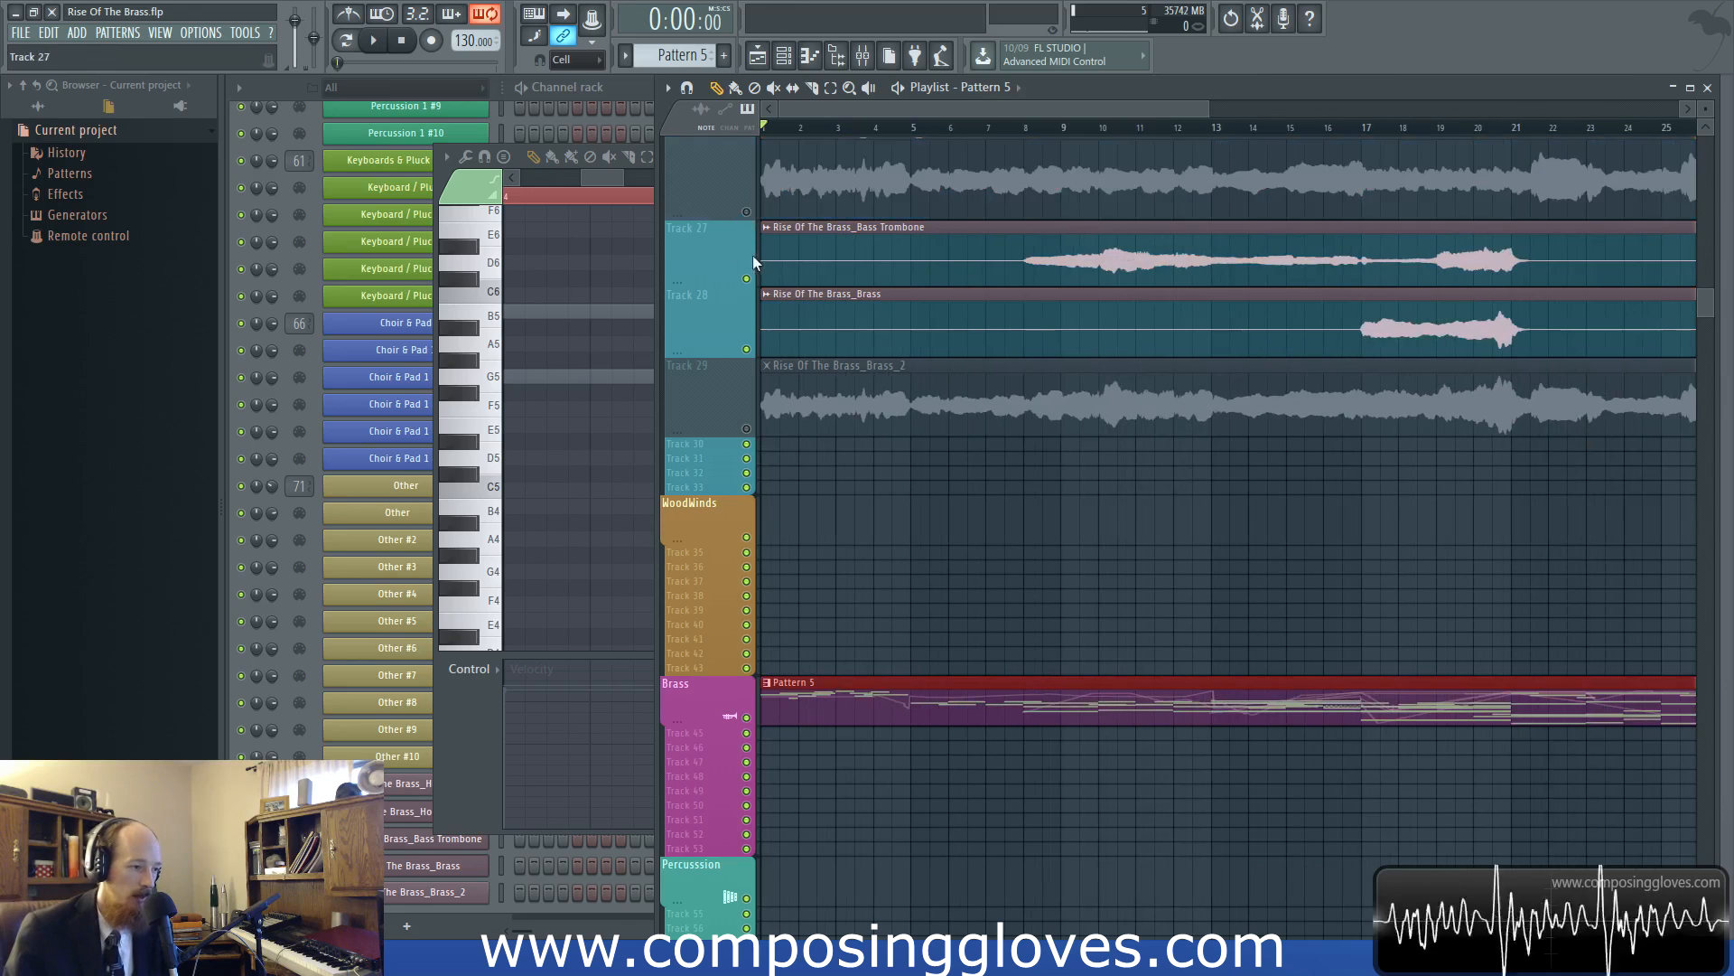
left_click(746, 213)
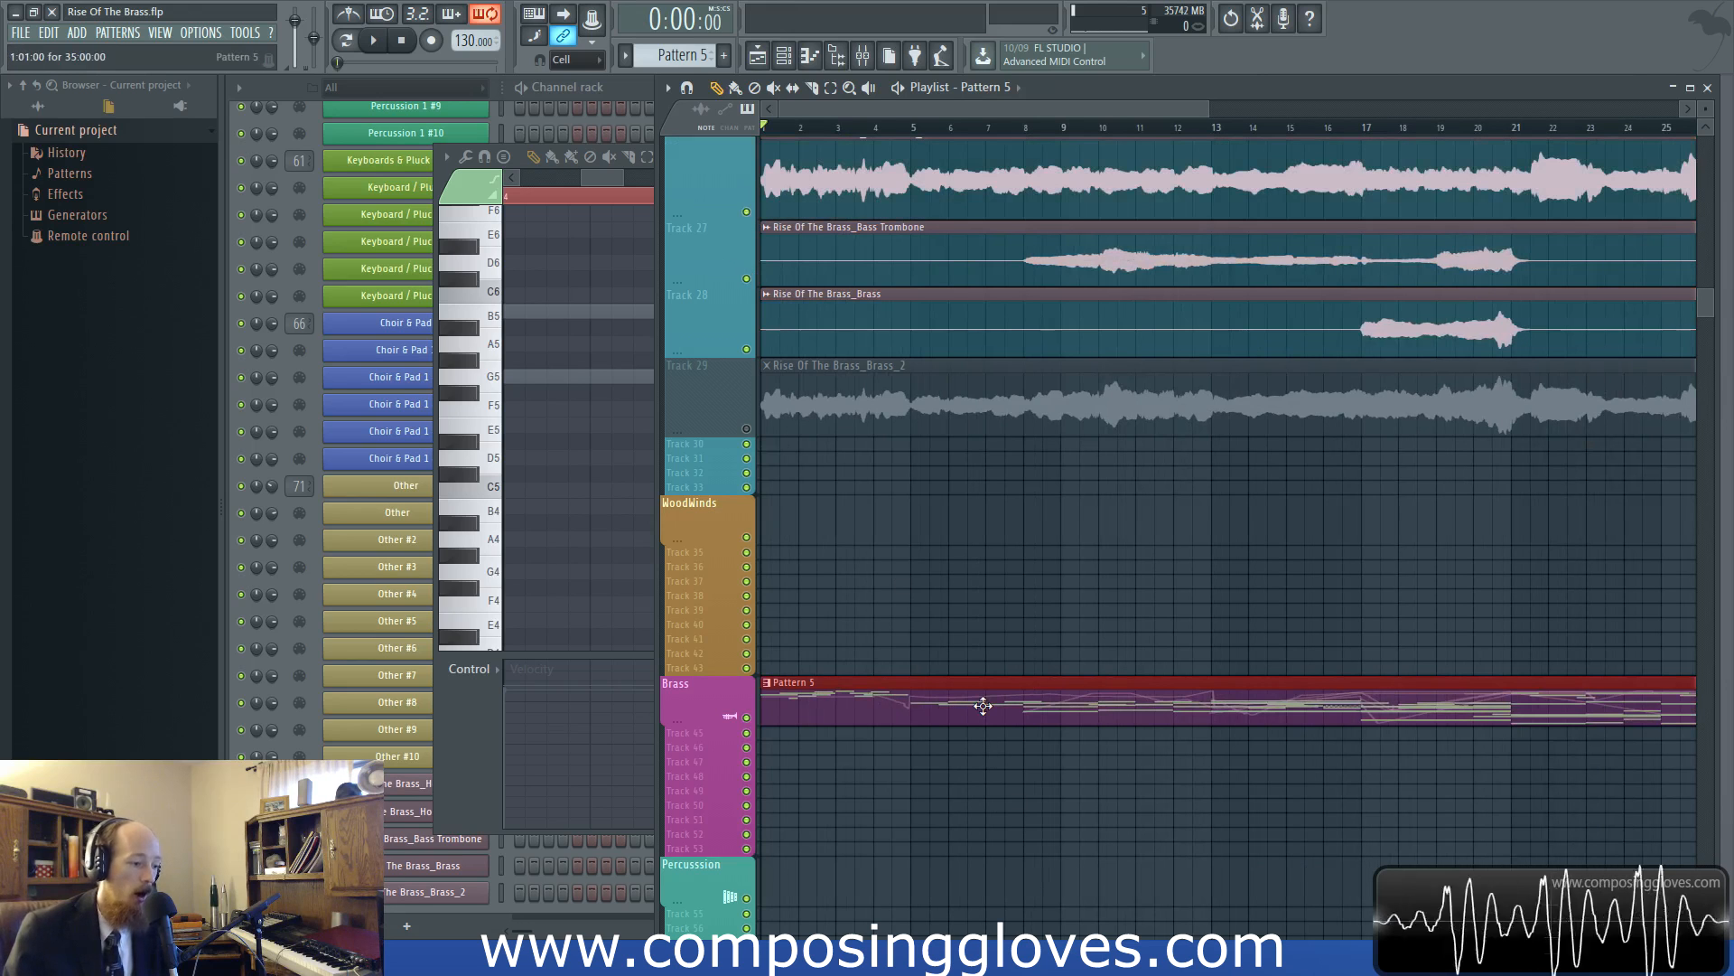
Open the Horn Solo channel's controls and the Brass channel's Kontakt instance from the channel rack
left_click(301, 247)
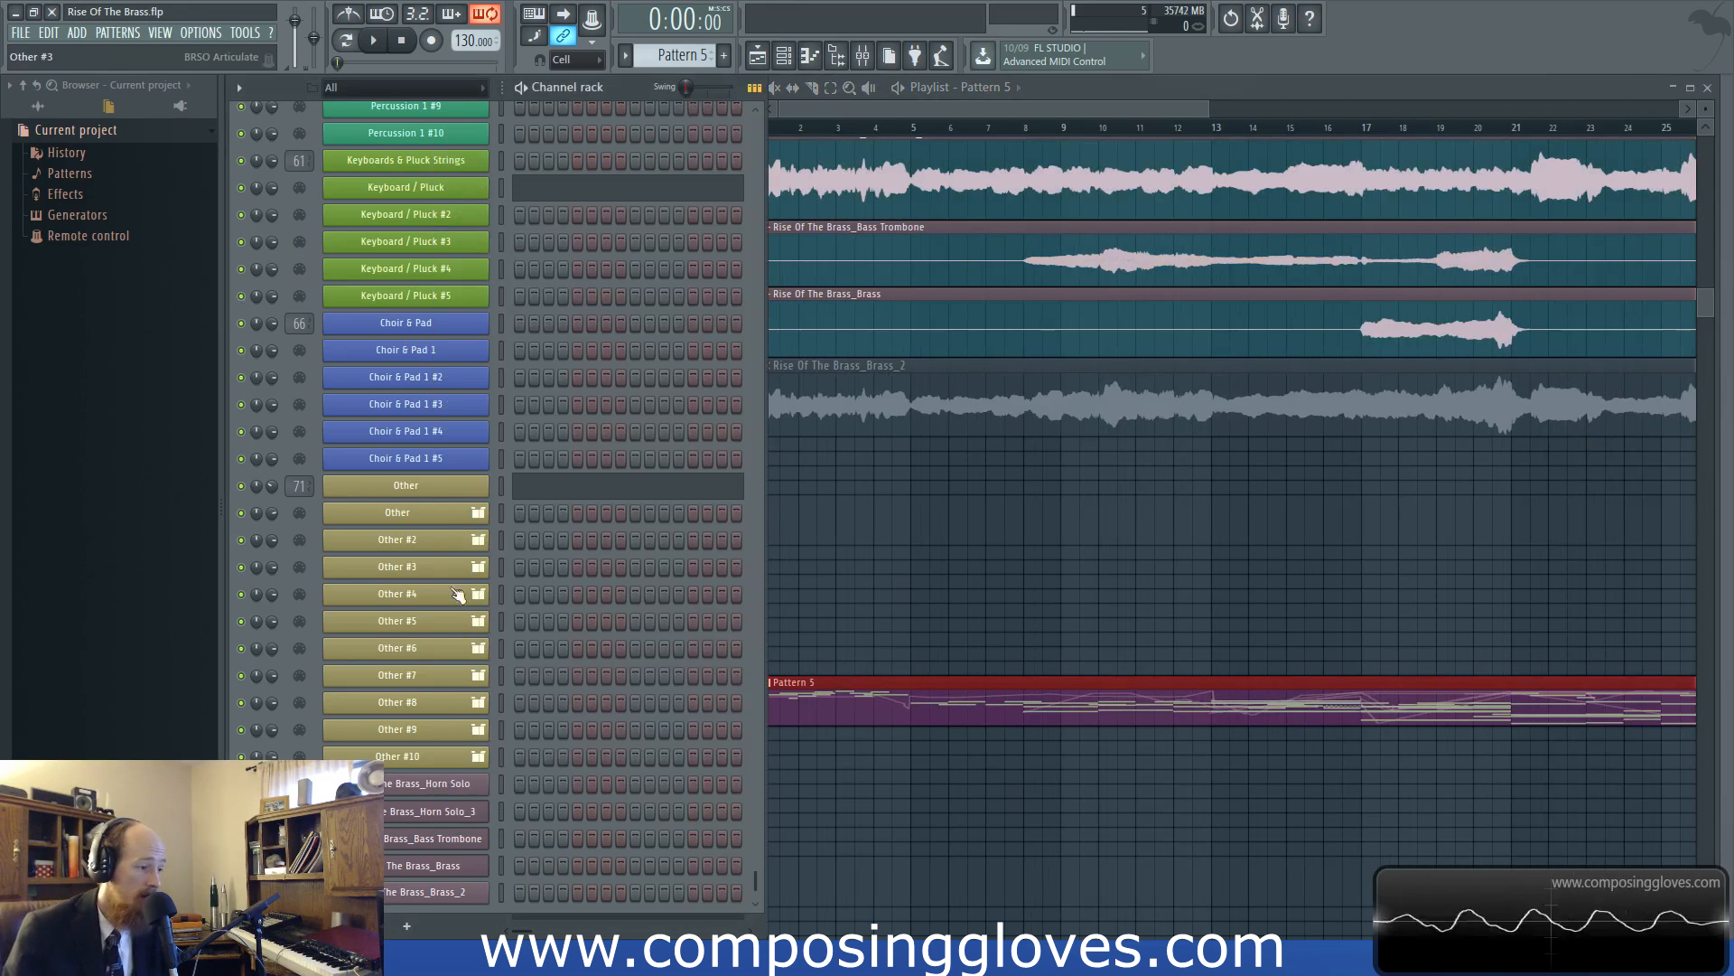
scroll(434, 616, "up", 8)
scroll(433, 616, "up", 4)
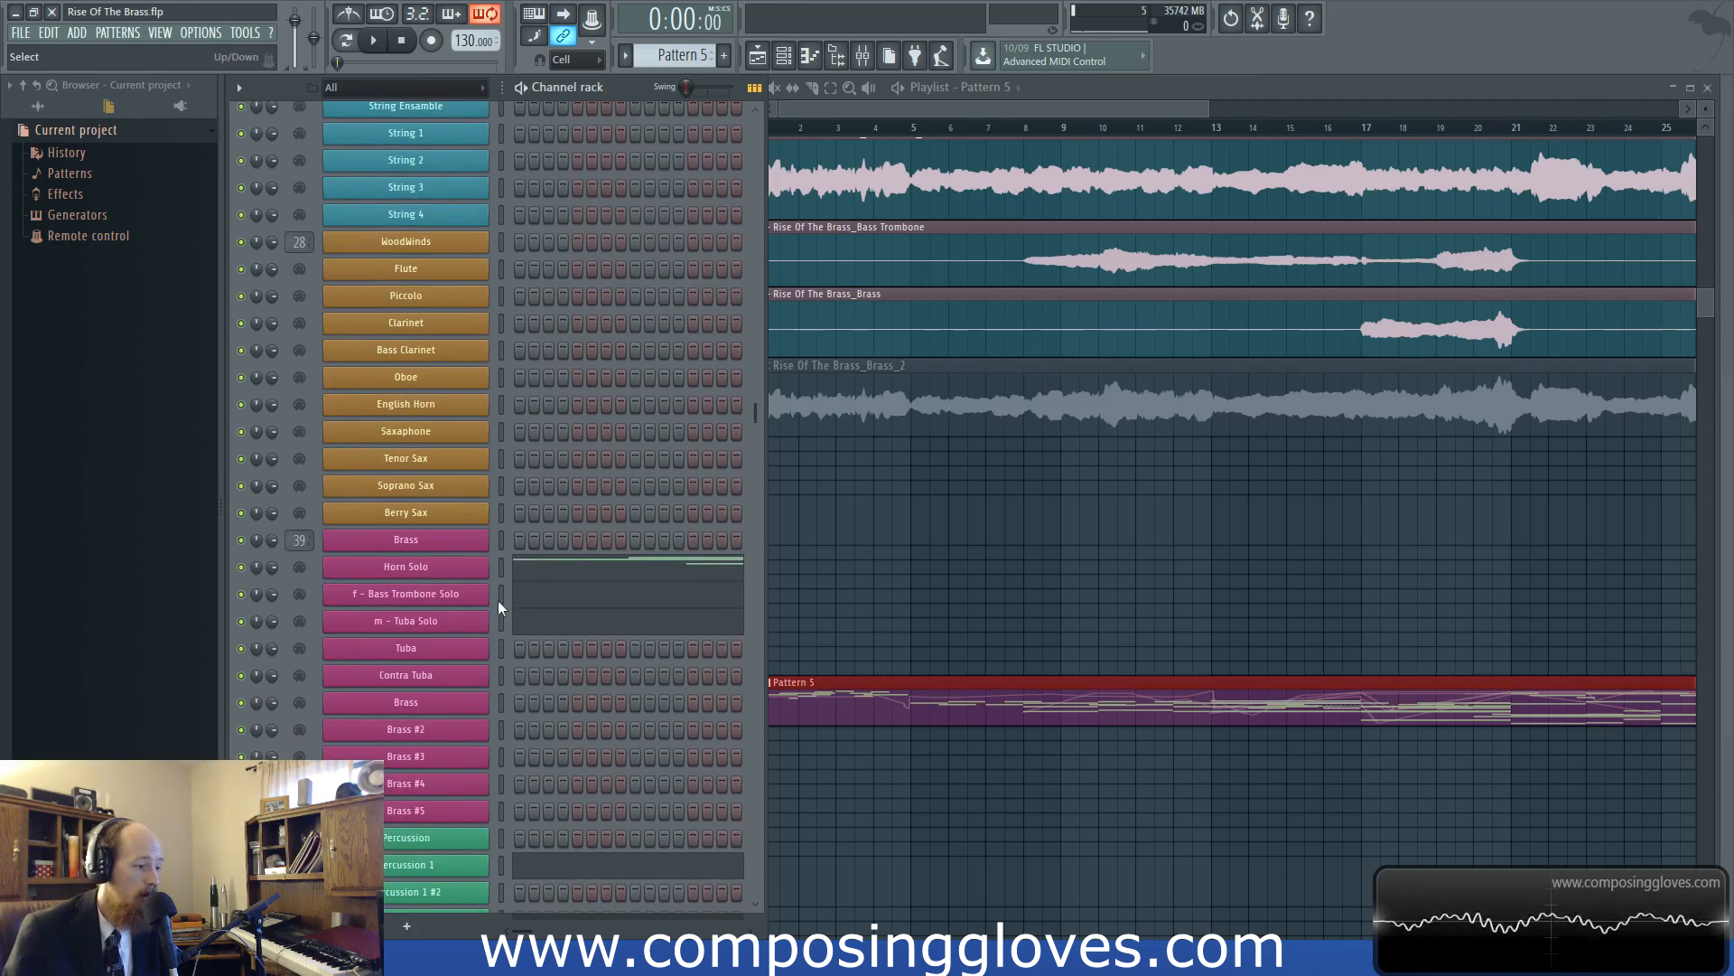
left_click(439, 574)
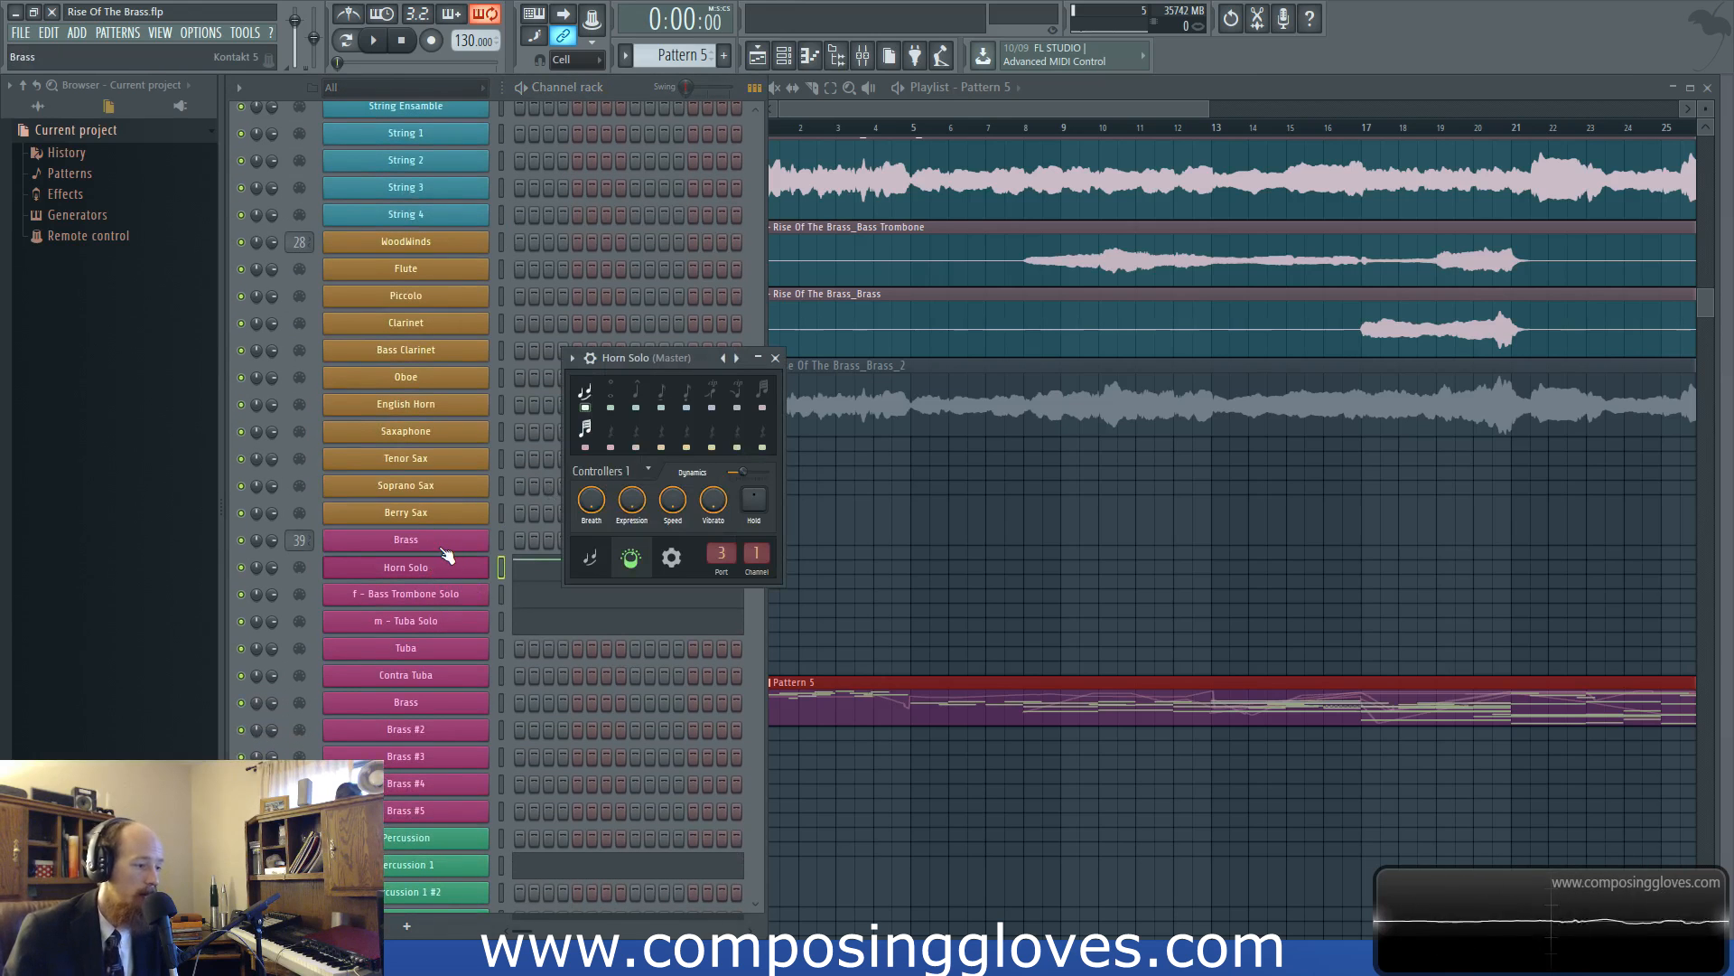
left_click(440, 542)
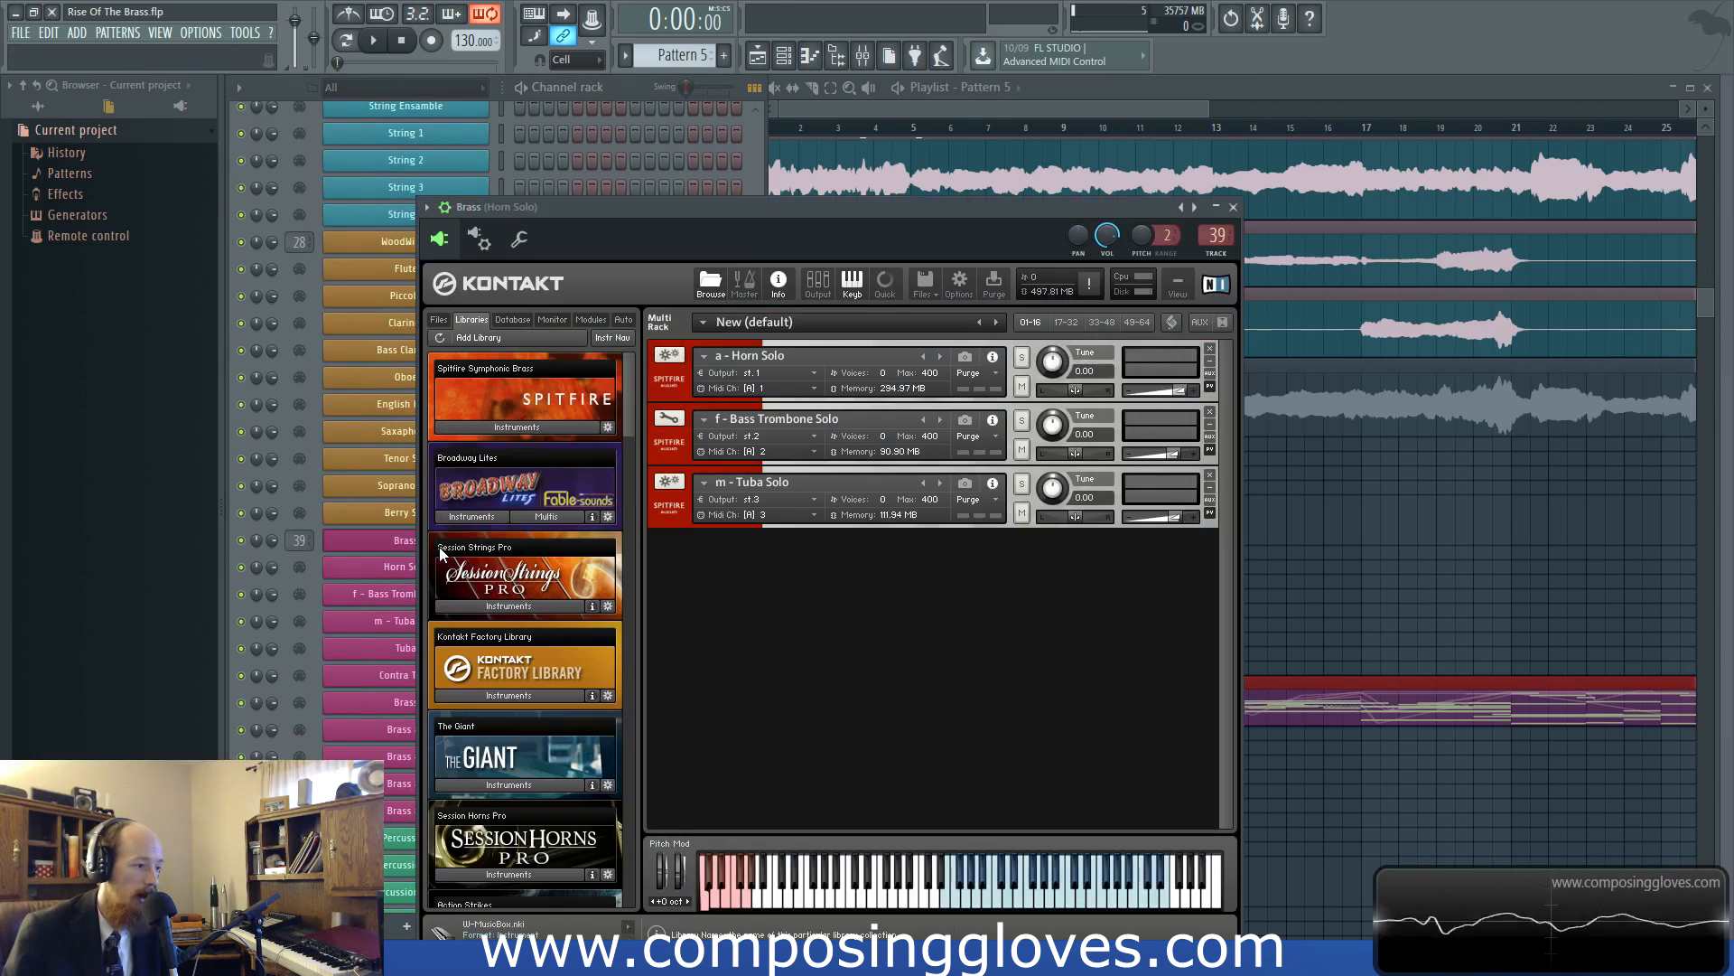
View the a - Horn Solo instrument's controls and sample purge options in Kontakt, and close the plugin
left_click(653, 391)
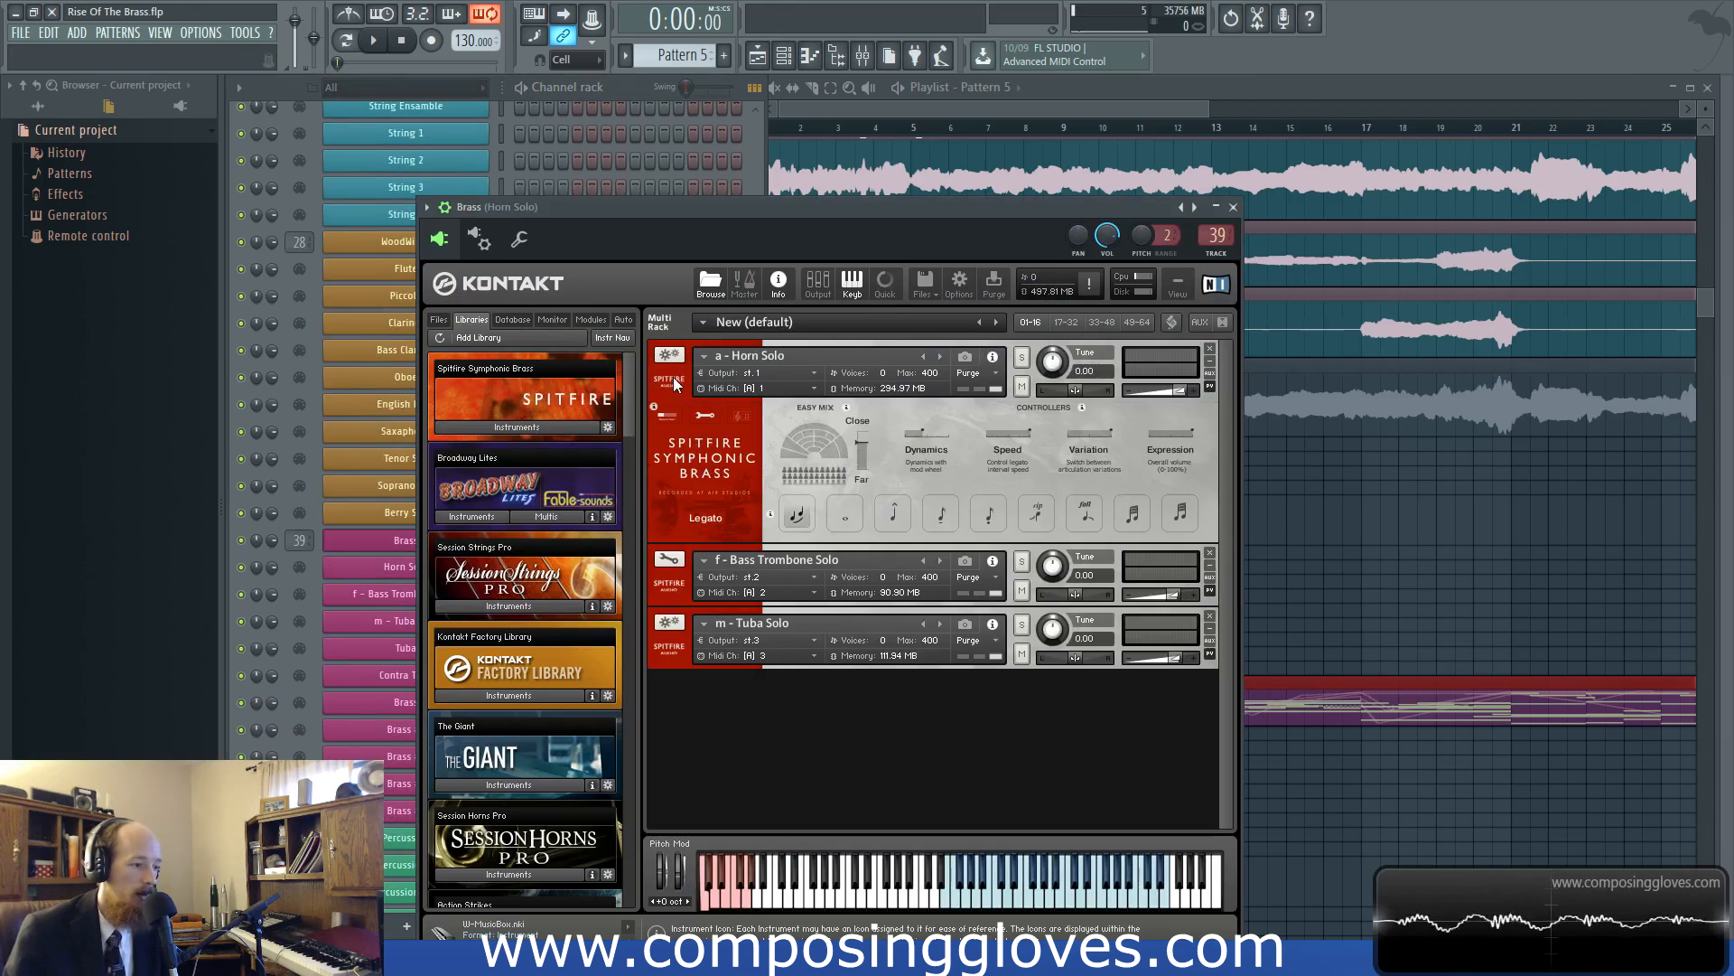
left_click(992, 373)
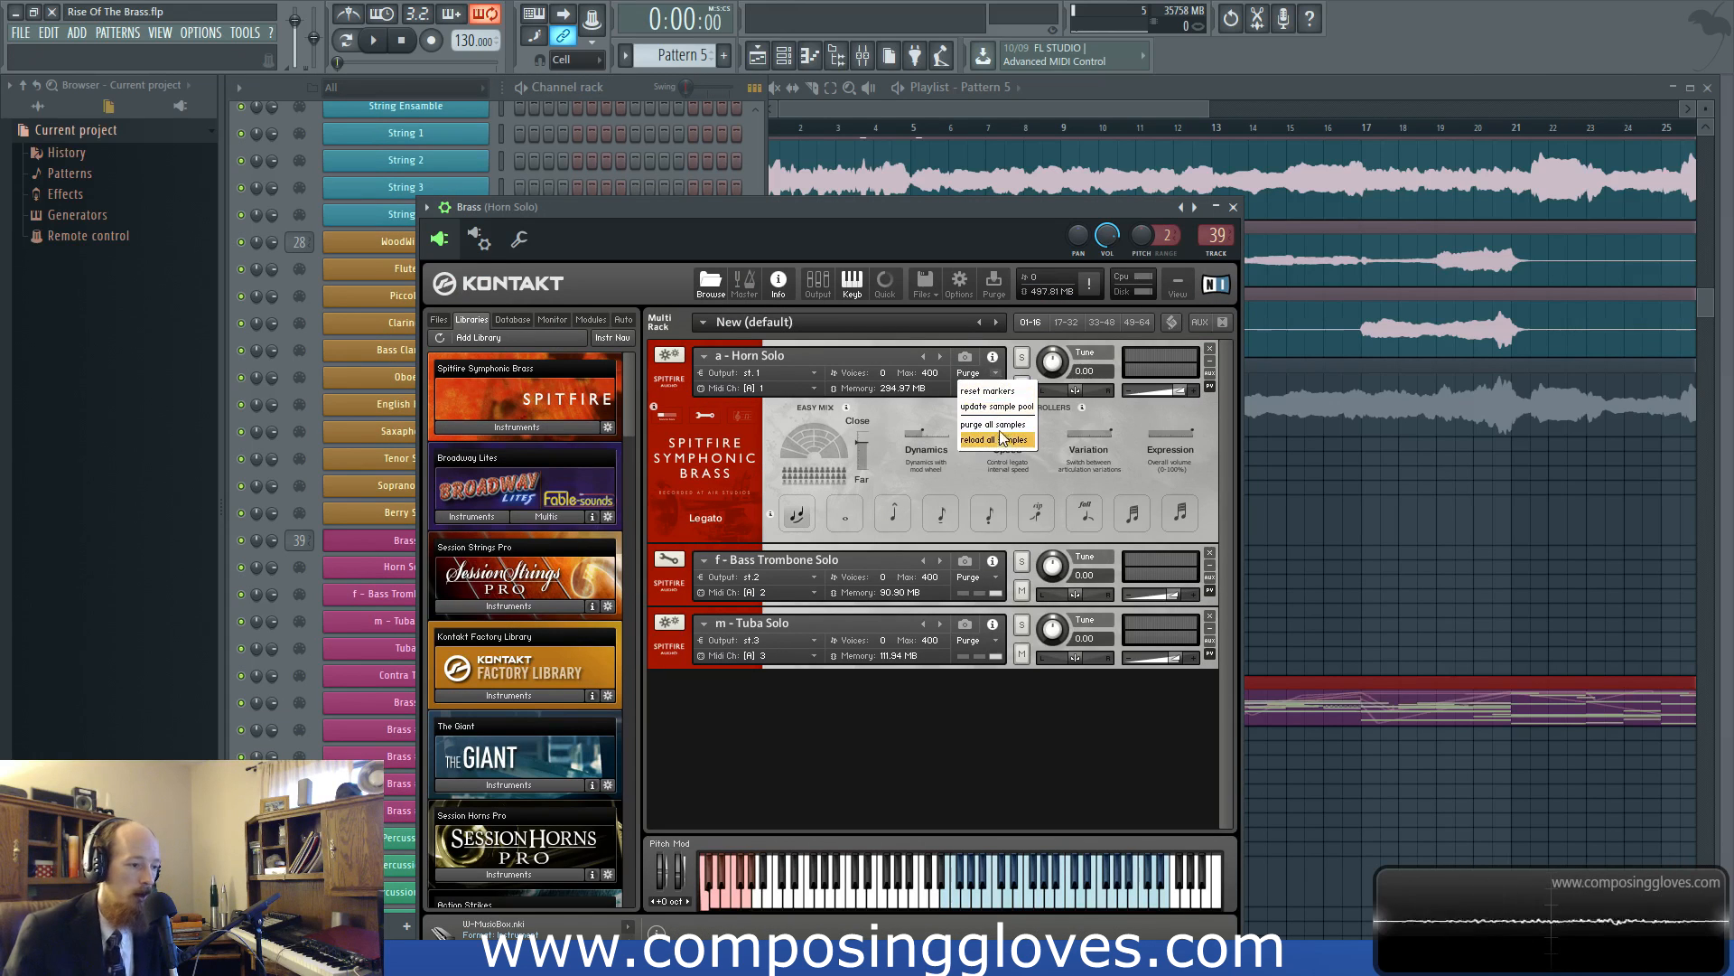
left_click(1142, 410)
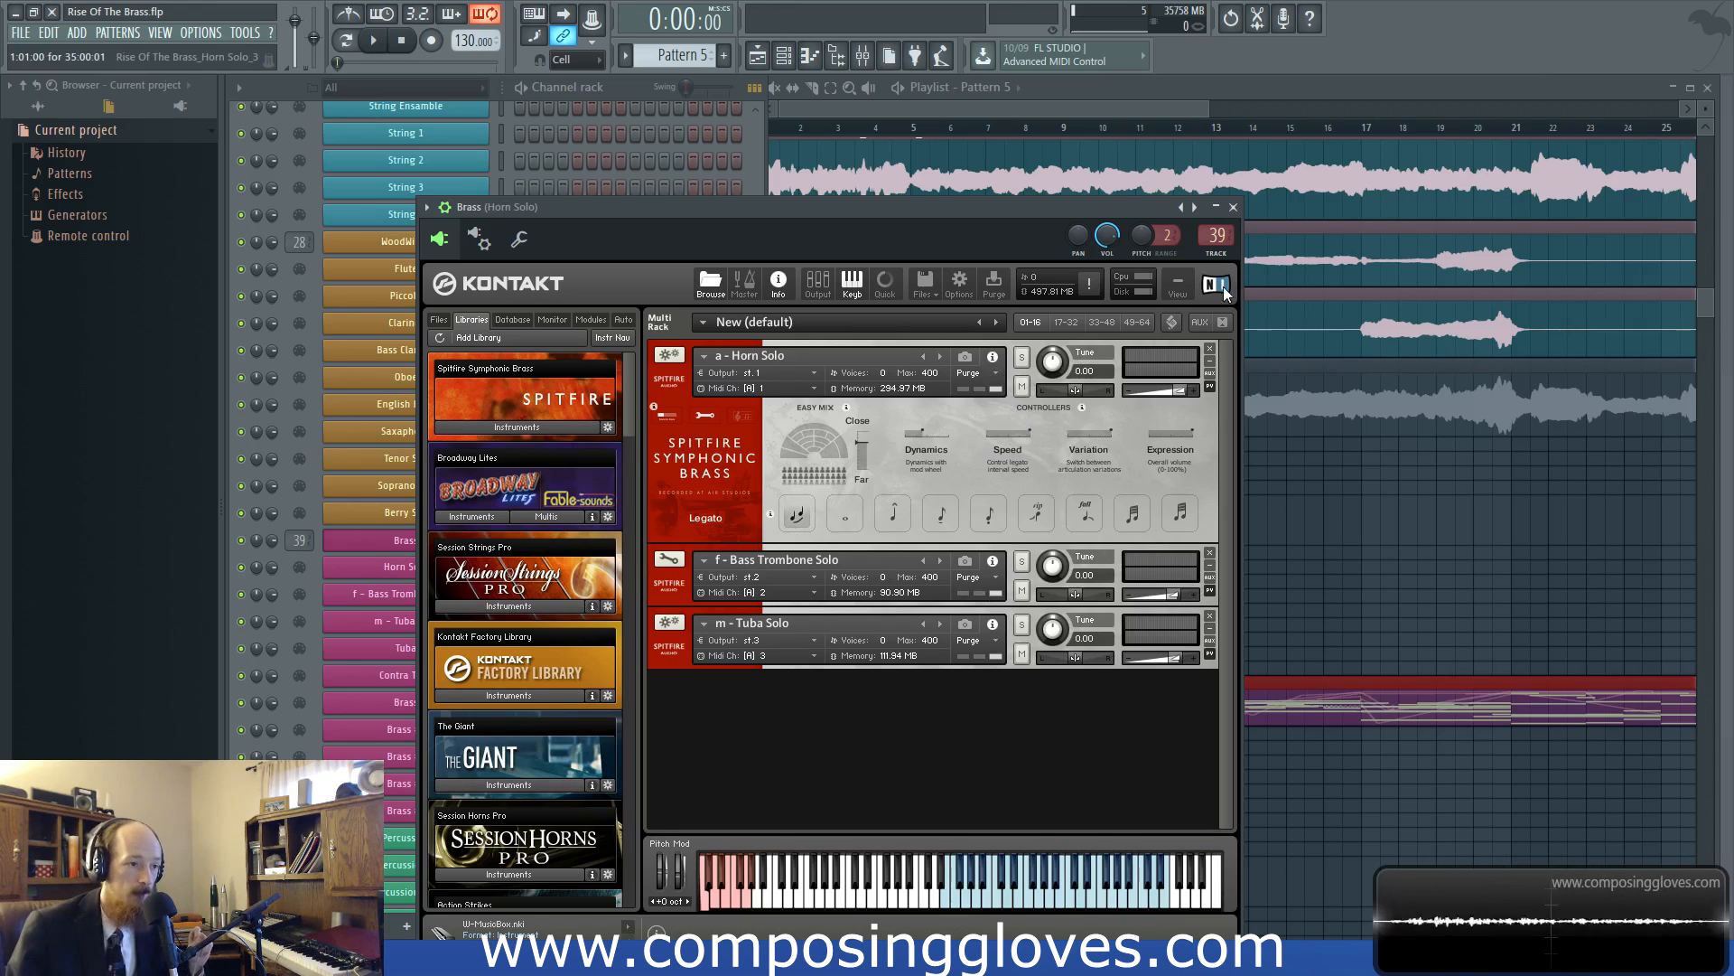
left_click(675, 379)
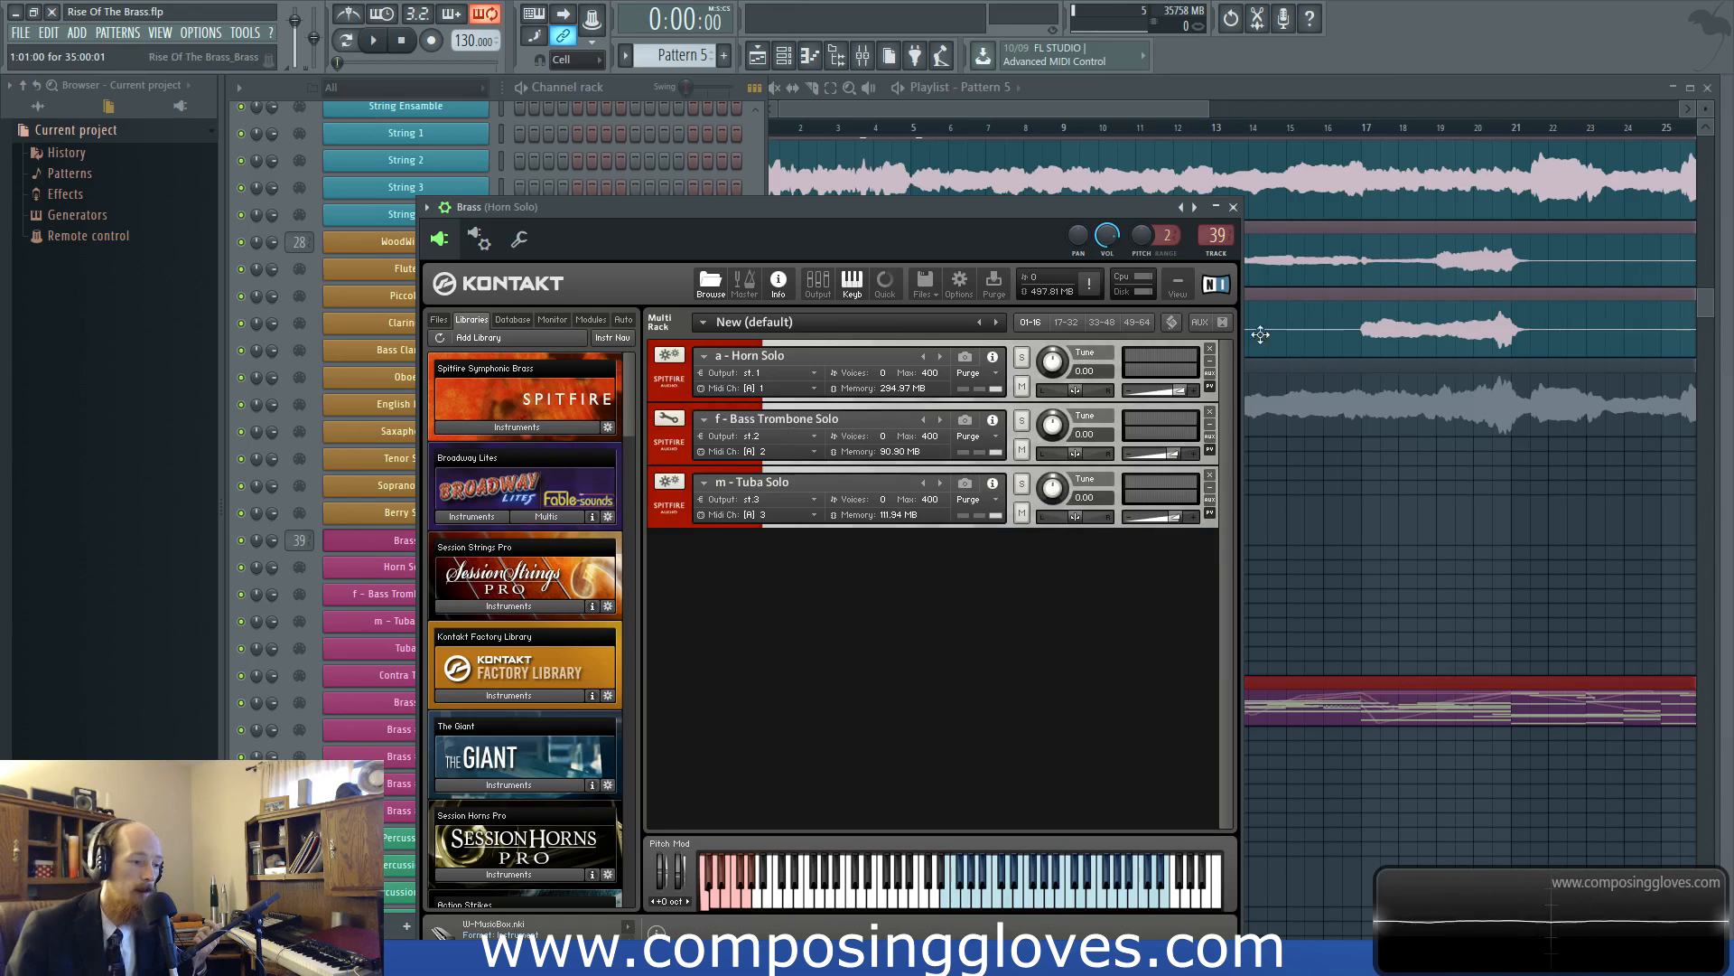
left_click(1234, 207)
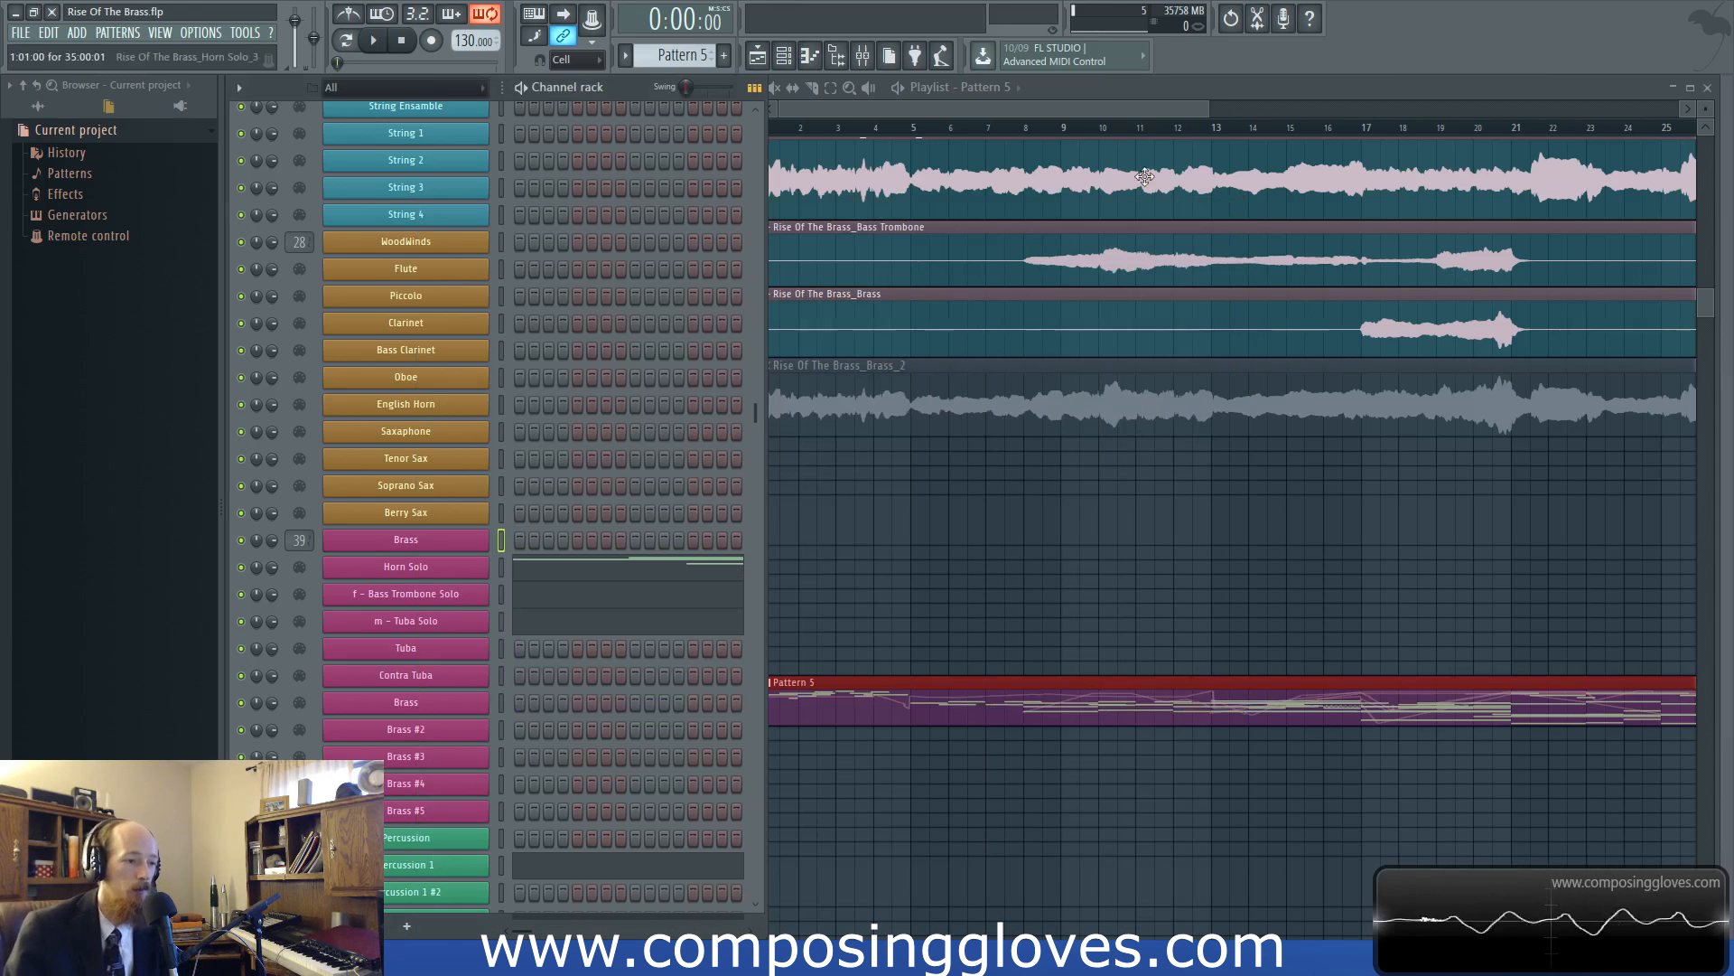
Examine the playlist from the rendered audio clips down to Pattern 5 at different zoom levels
left_click(973, 108)
scroll(993, 352, "up", 3)
scroll(929, 371, "down", 3, "ctrl")
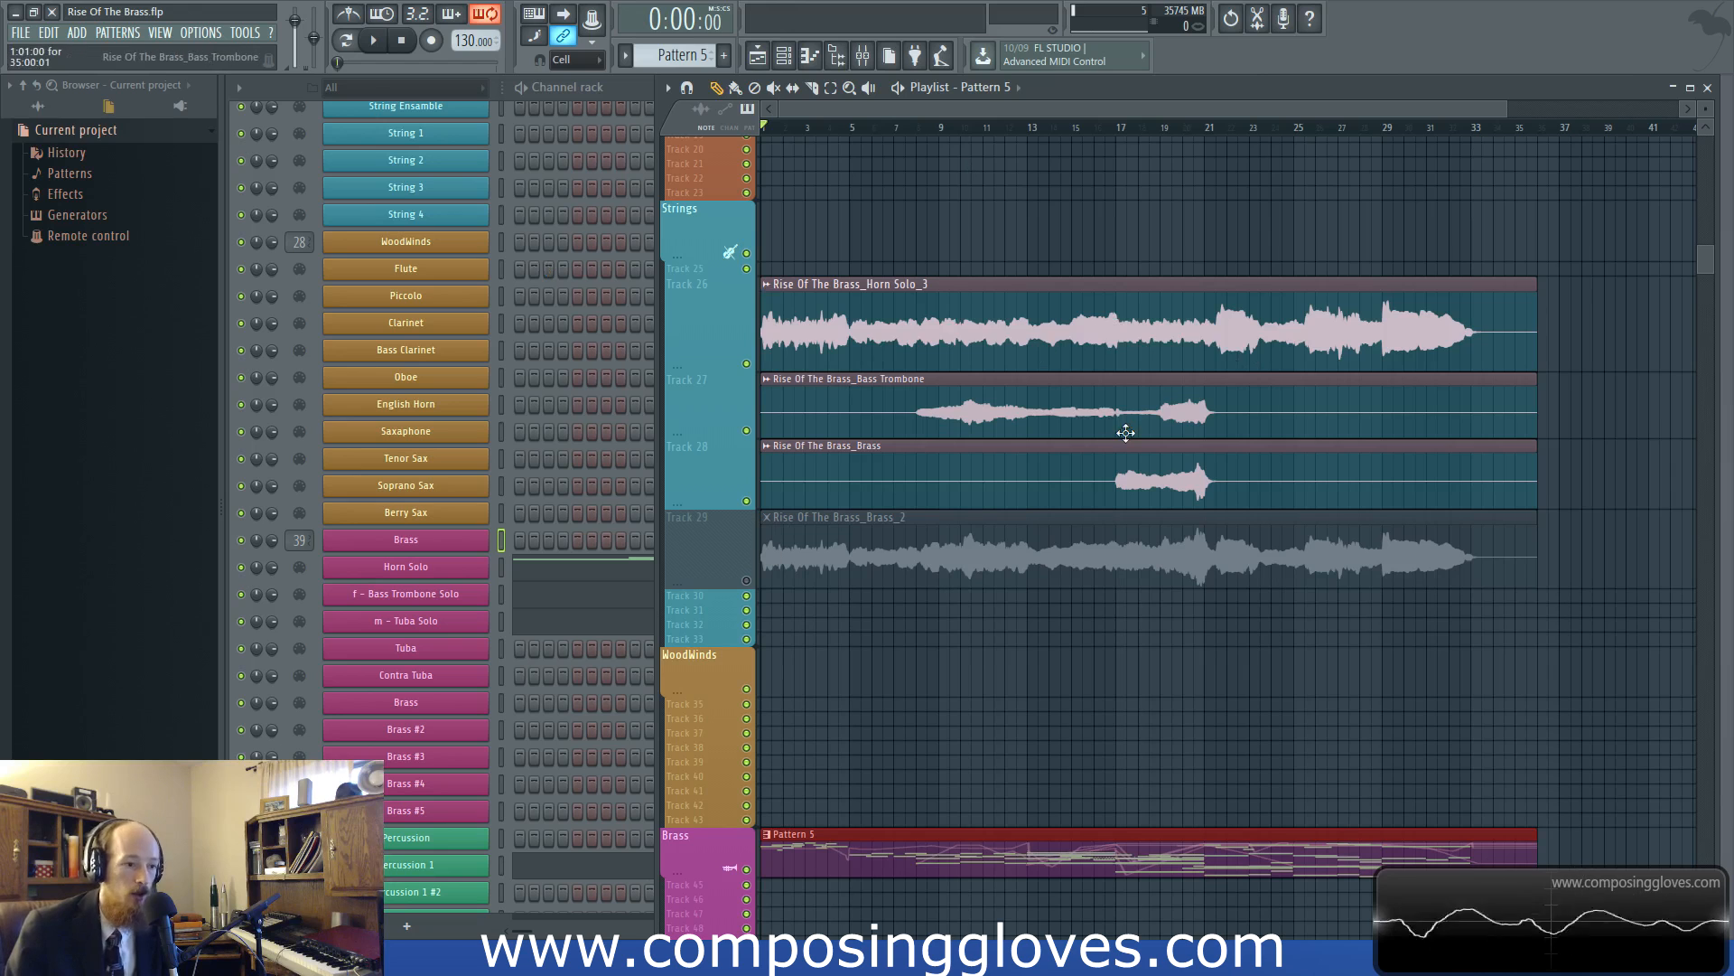
scroll(1039, 544, "down", 3)
scroll(1039, 544, "down", 1)
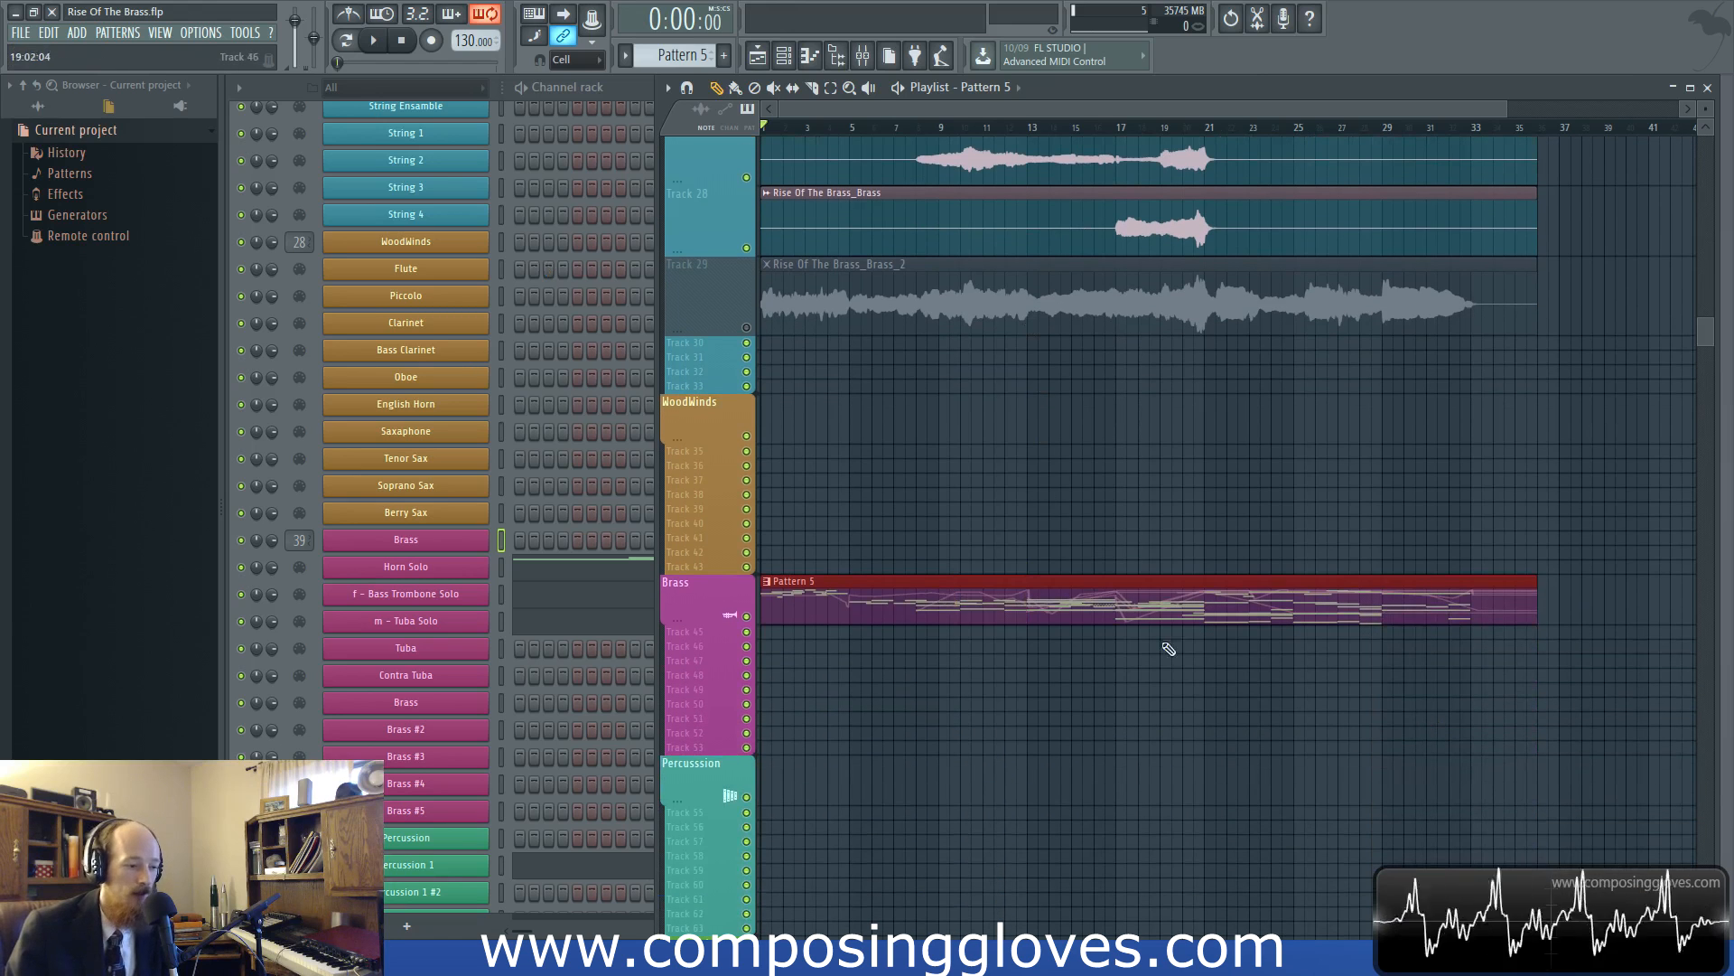
scroll(980, 551, "up", 3)
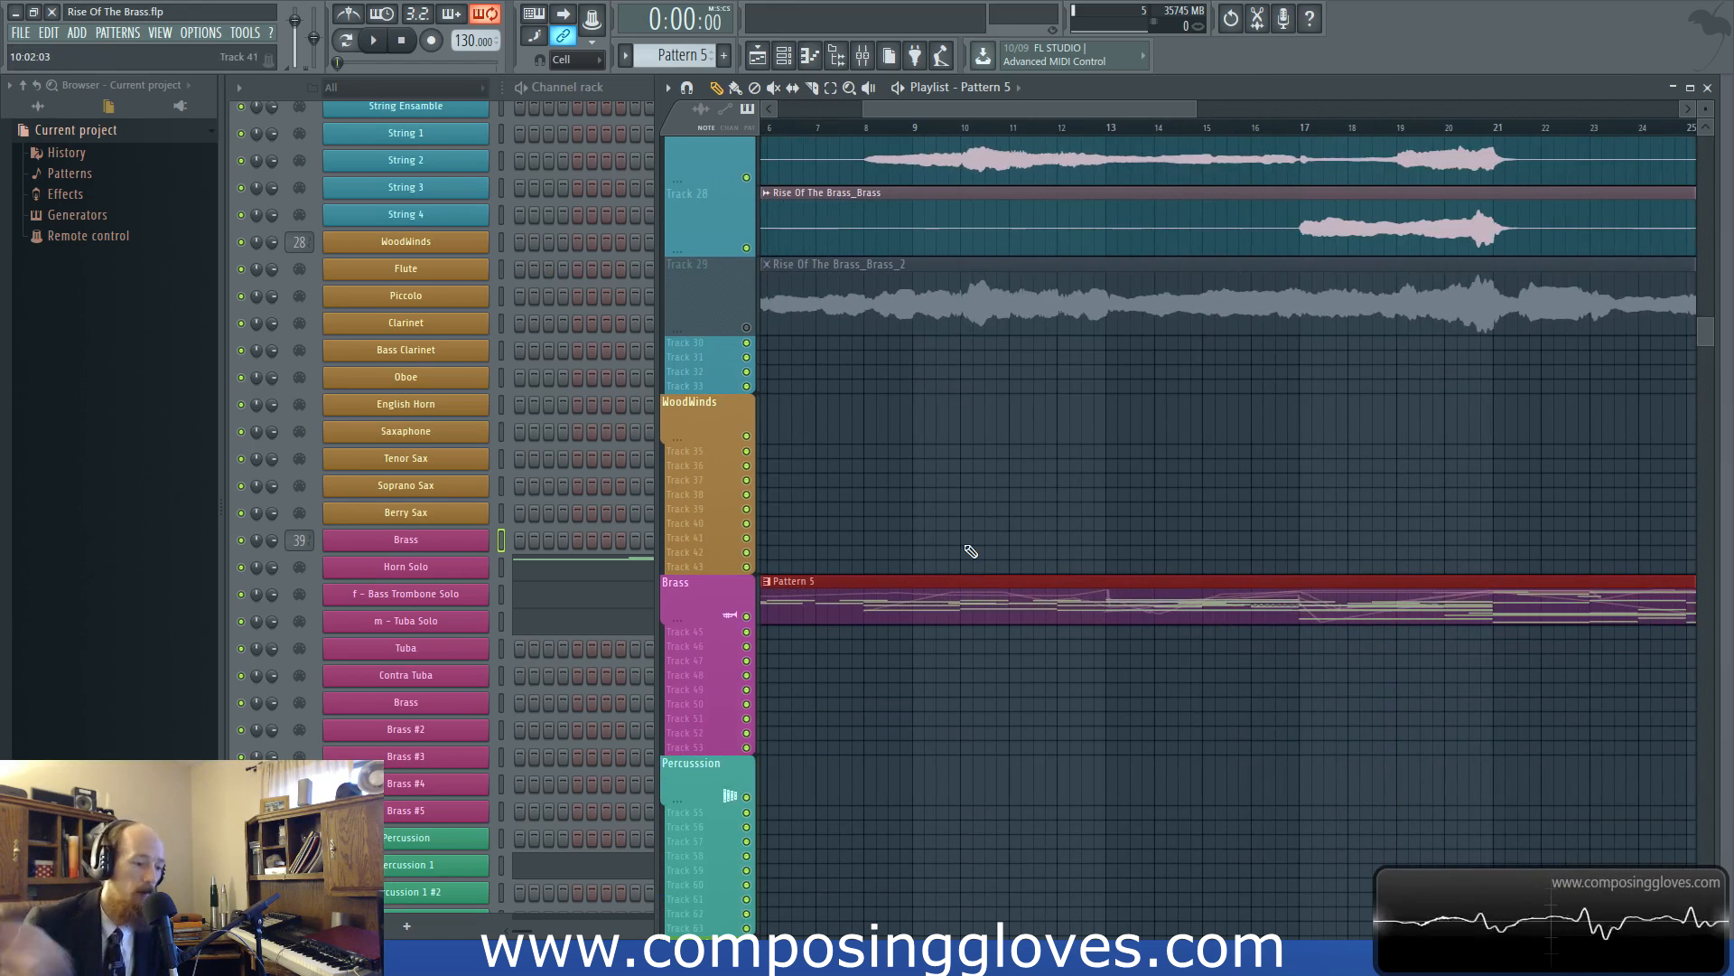
scroll(941, 583, "up", 1)
scroll(944, 593, "down", 4)
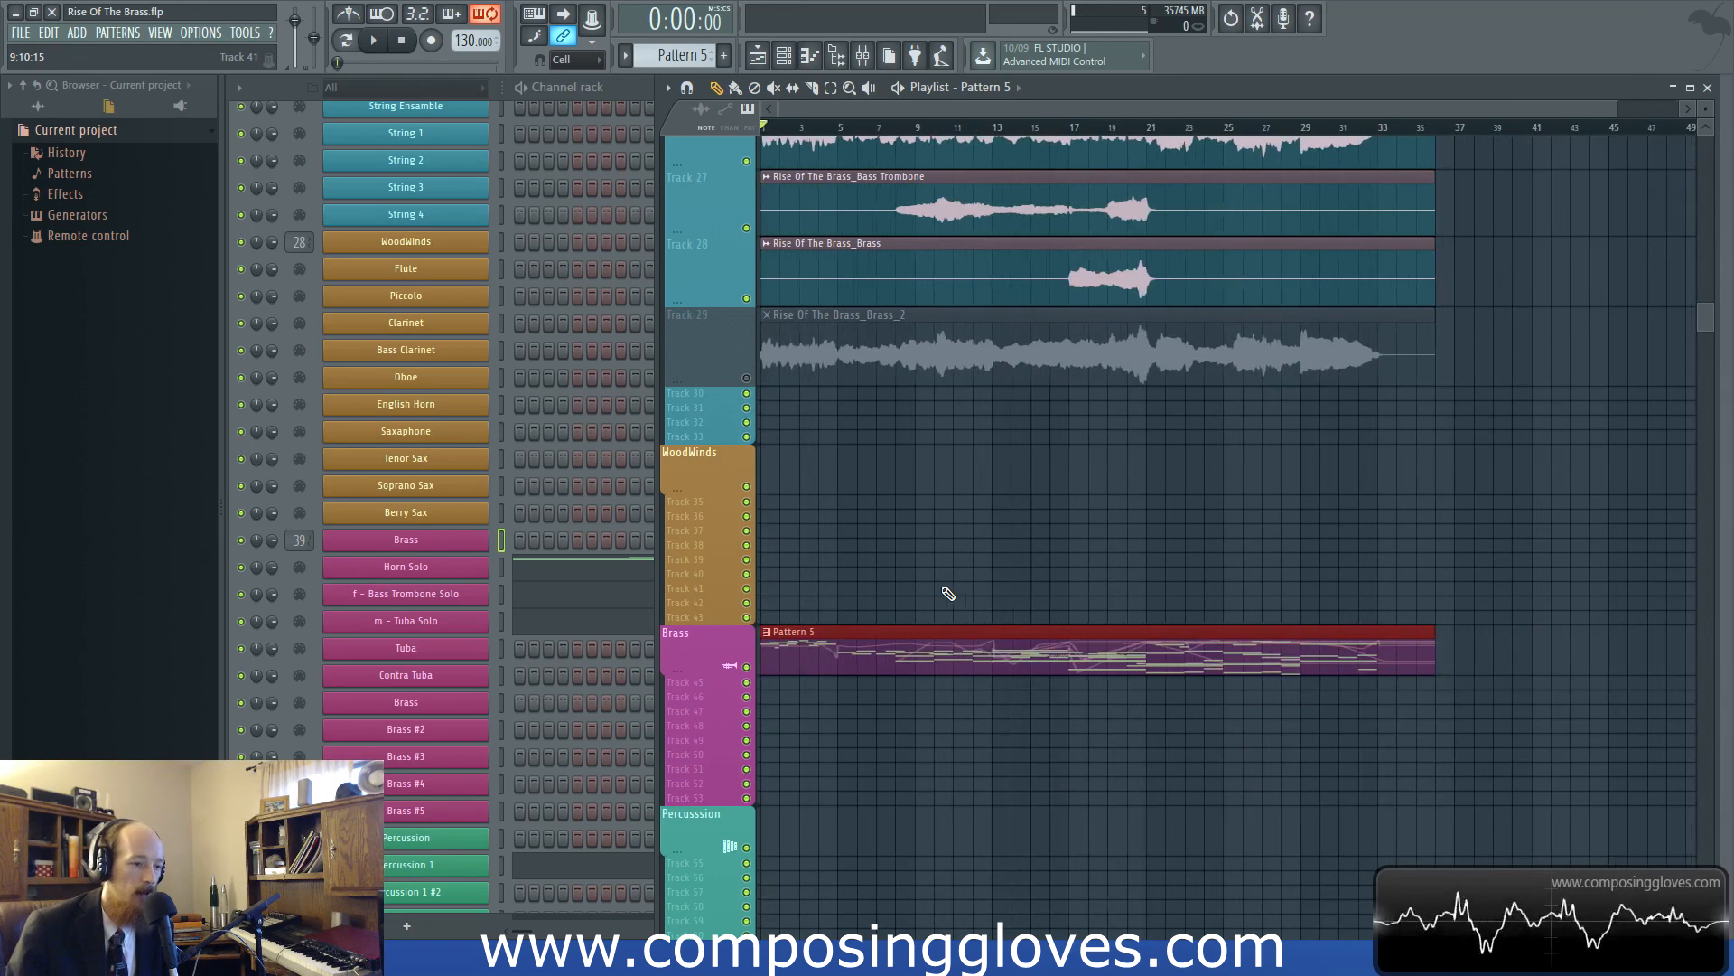
scroll(948, 594, "up", 3)
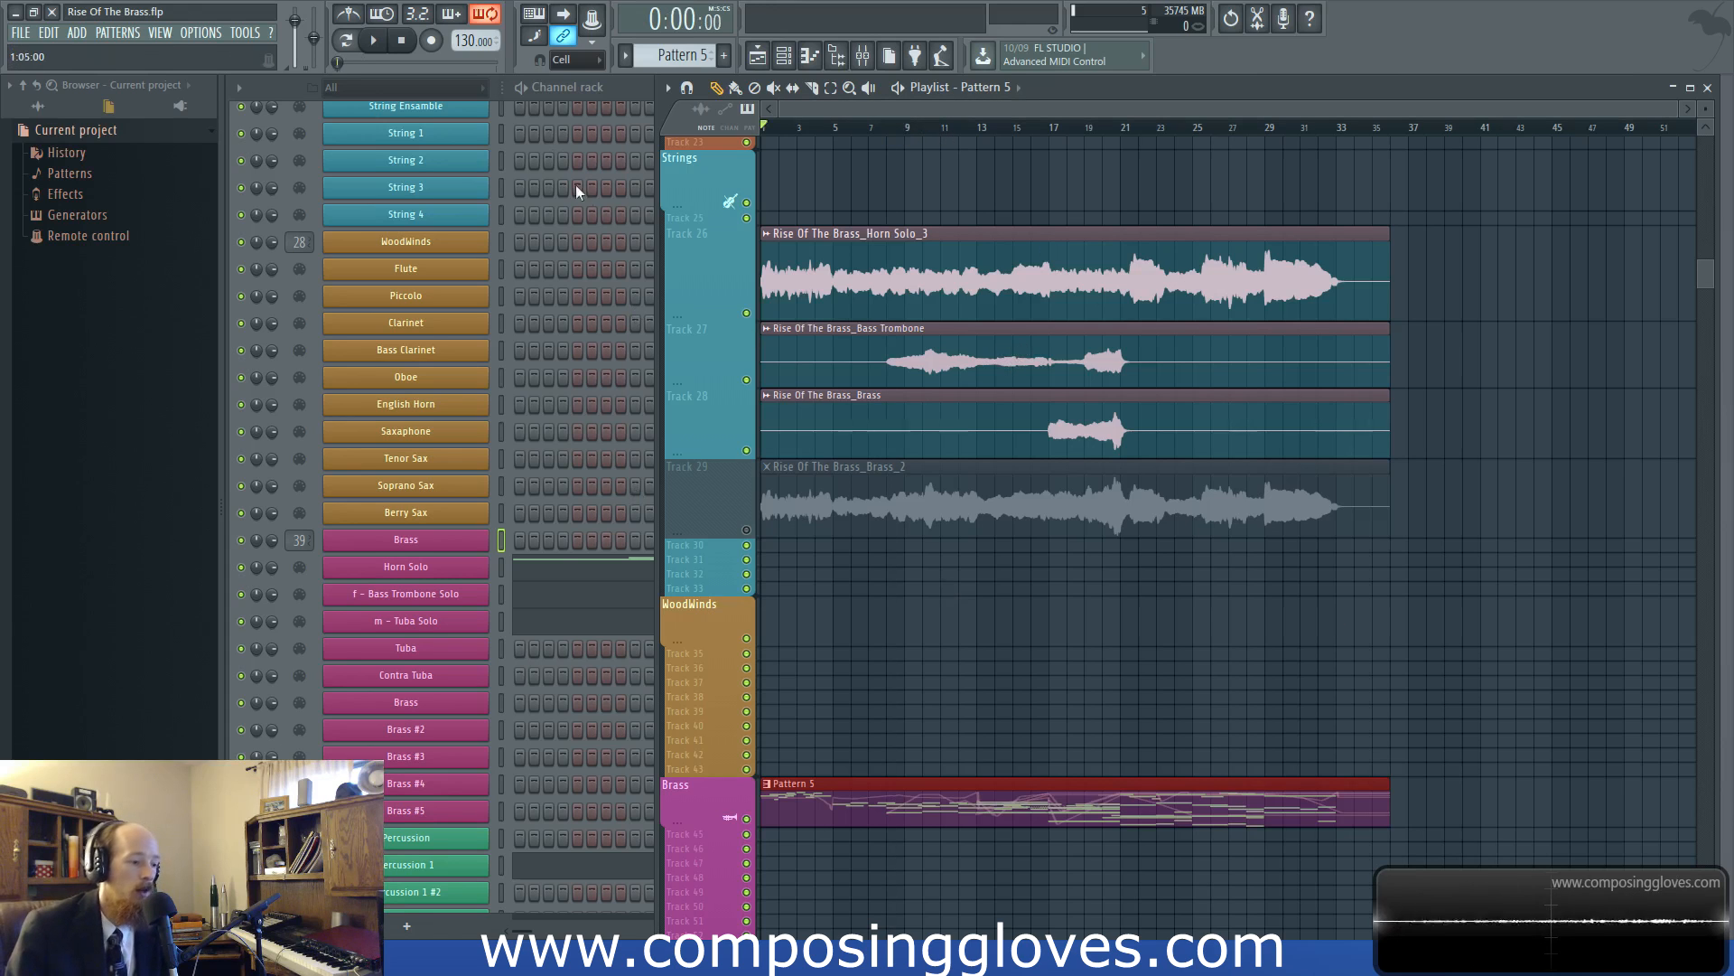
Play the rendered clips with Pattern 5, briefly muting the Brass track, and bring the mixer back into view
key("space")
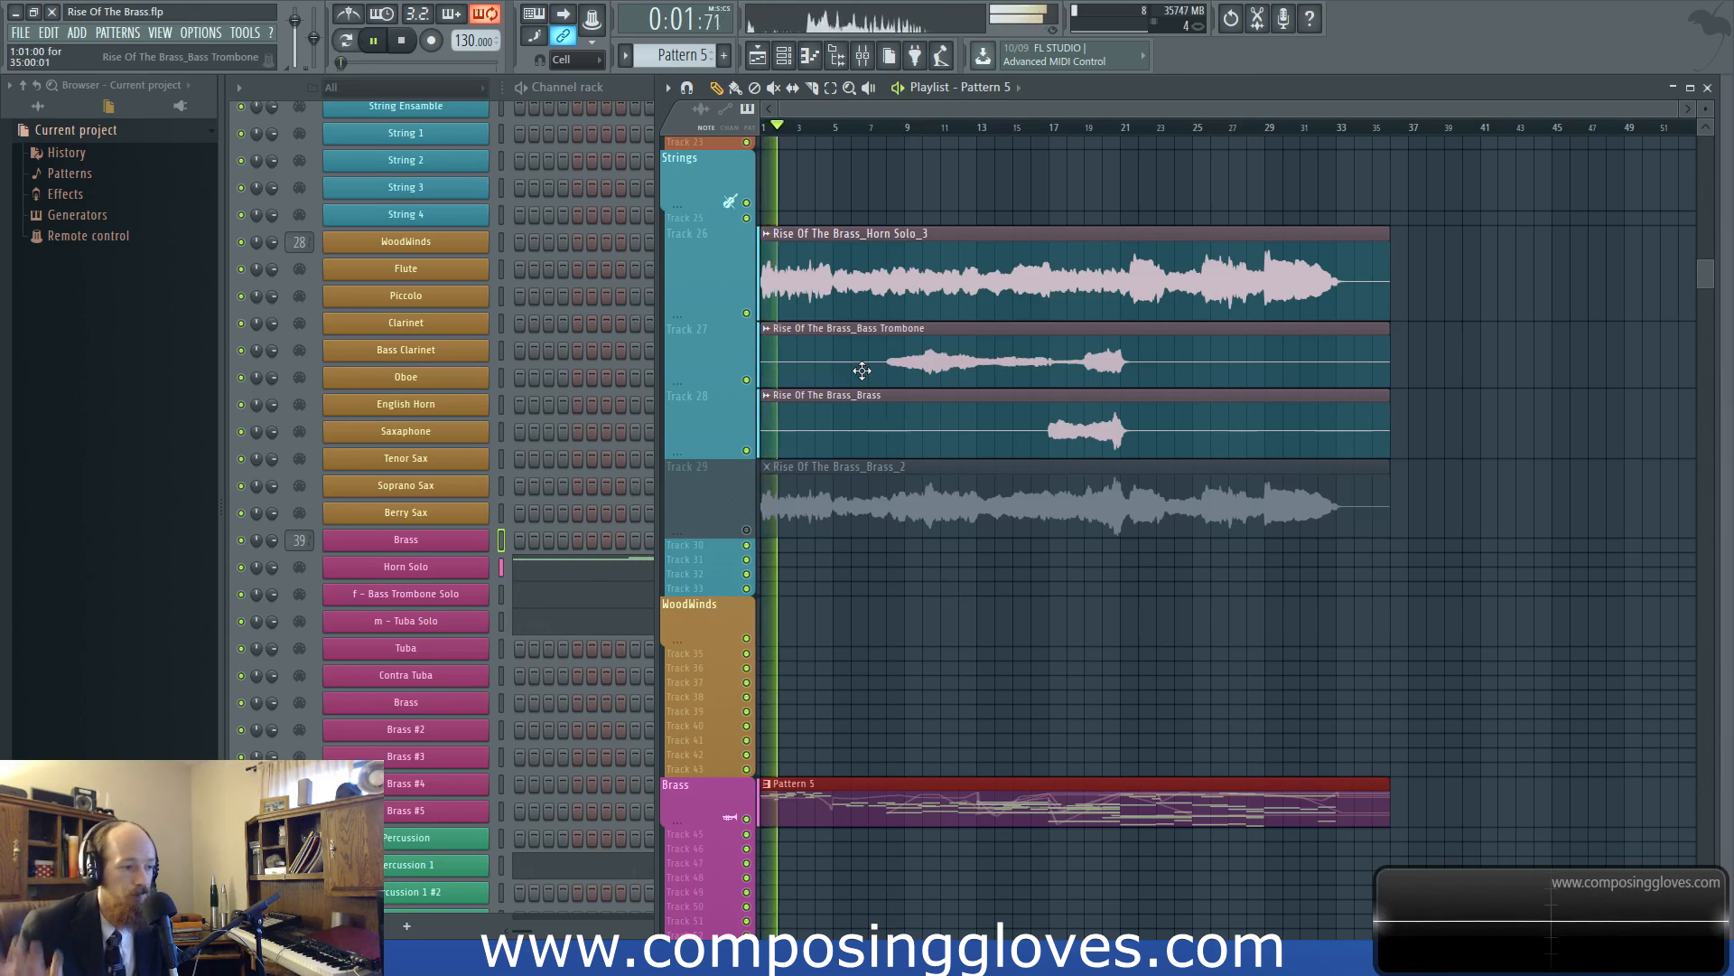
left_click(746, 819)
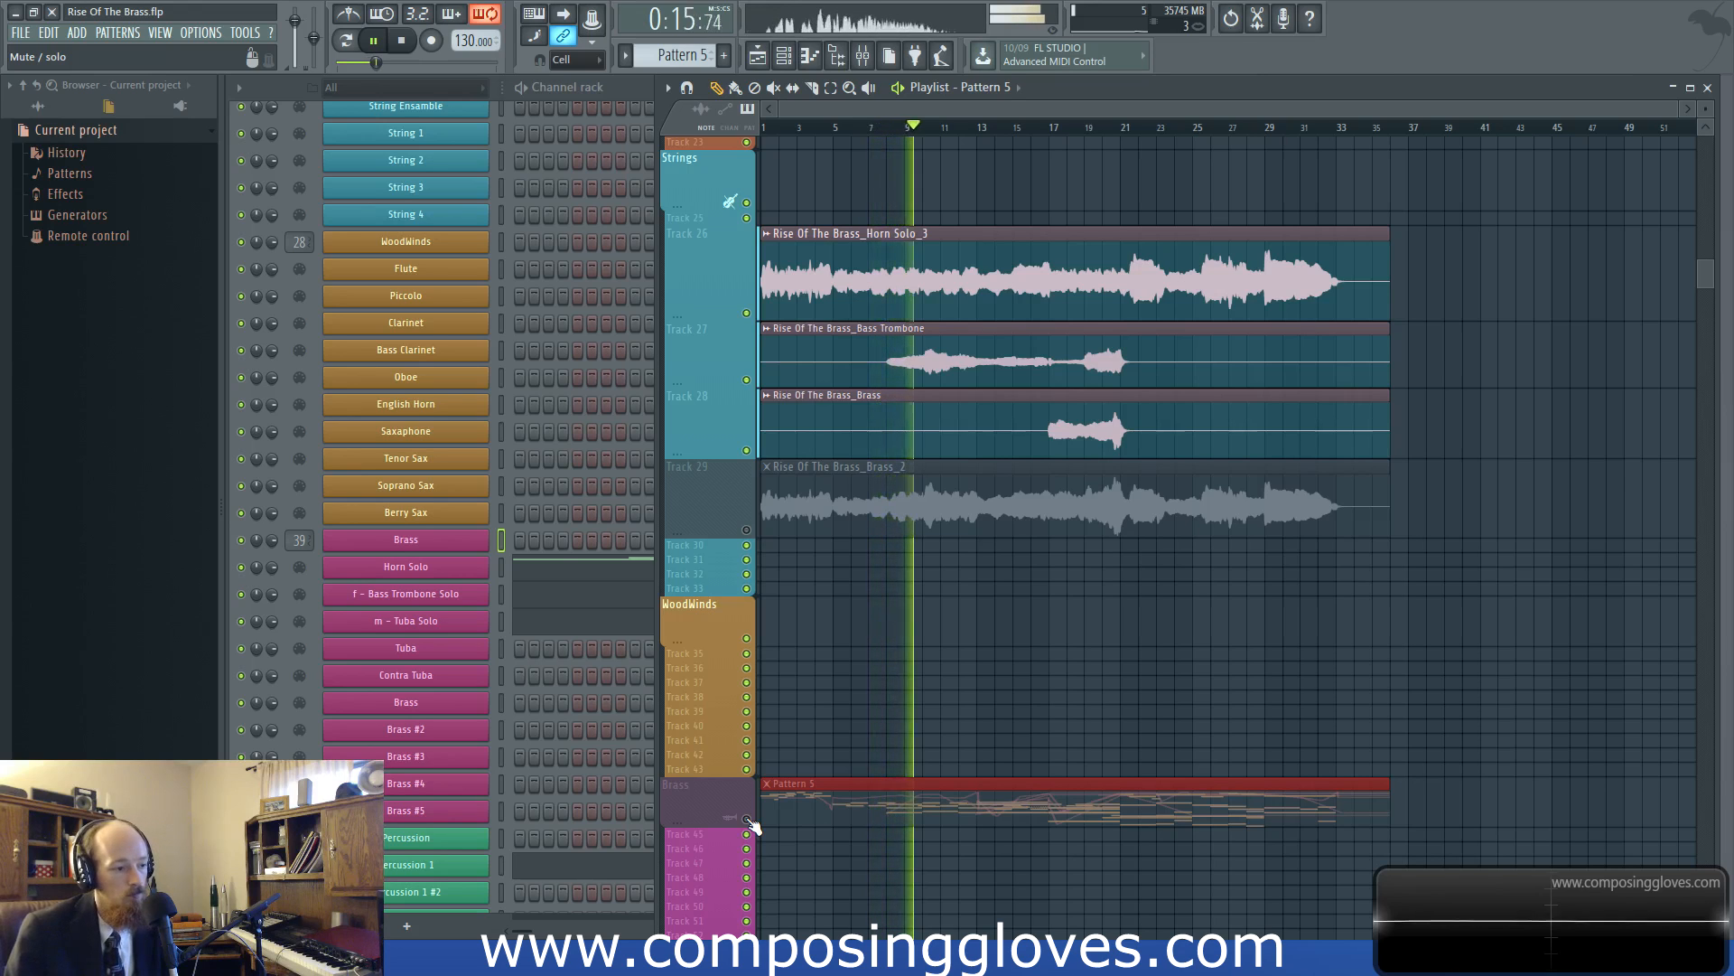
key("space")
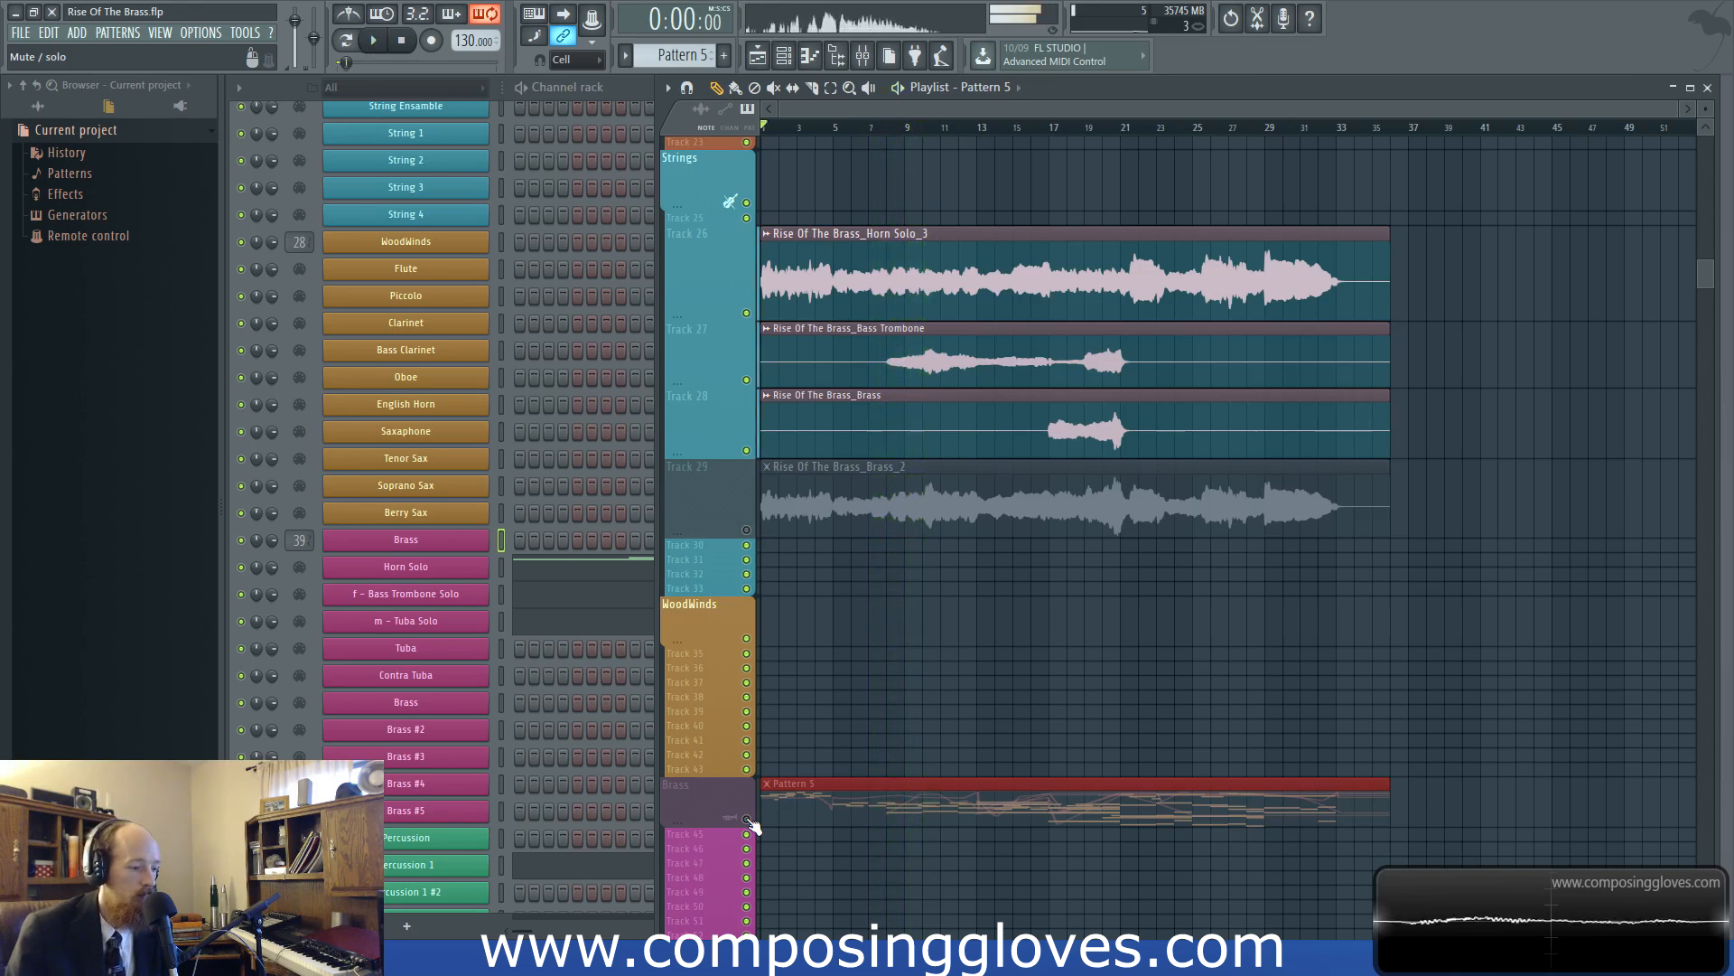
left_click(746, 819)
scroll(876, 655, "up", 1)
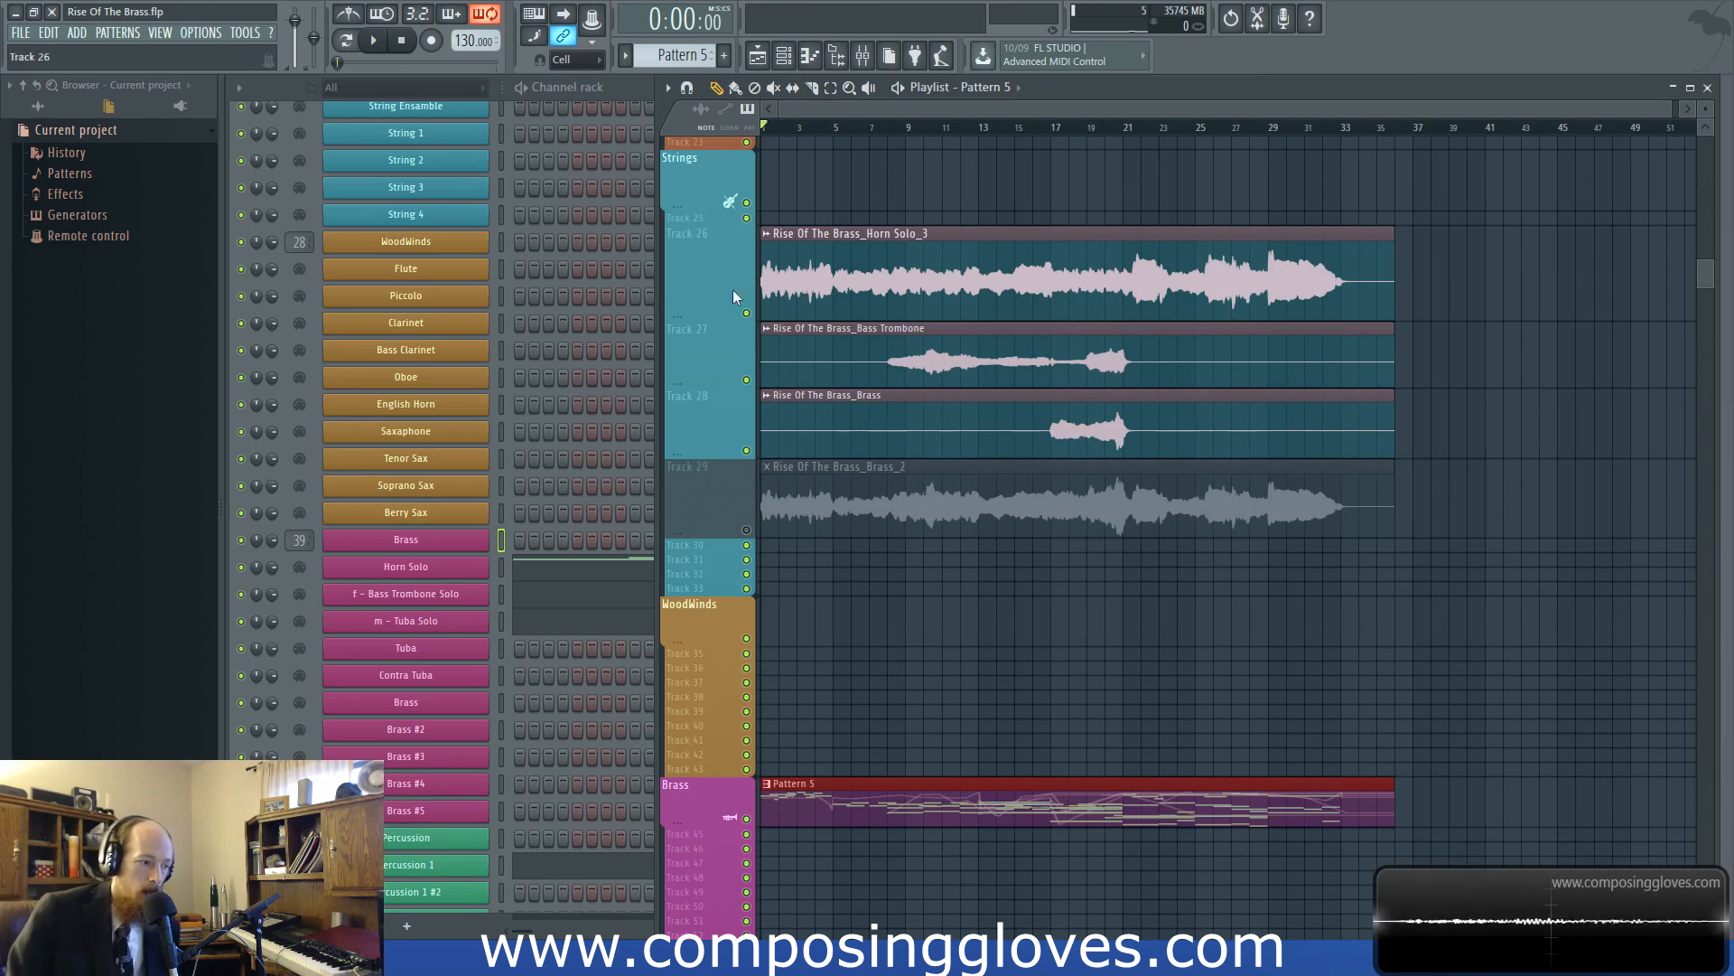
left_click(863, 55)
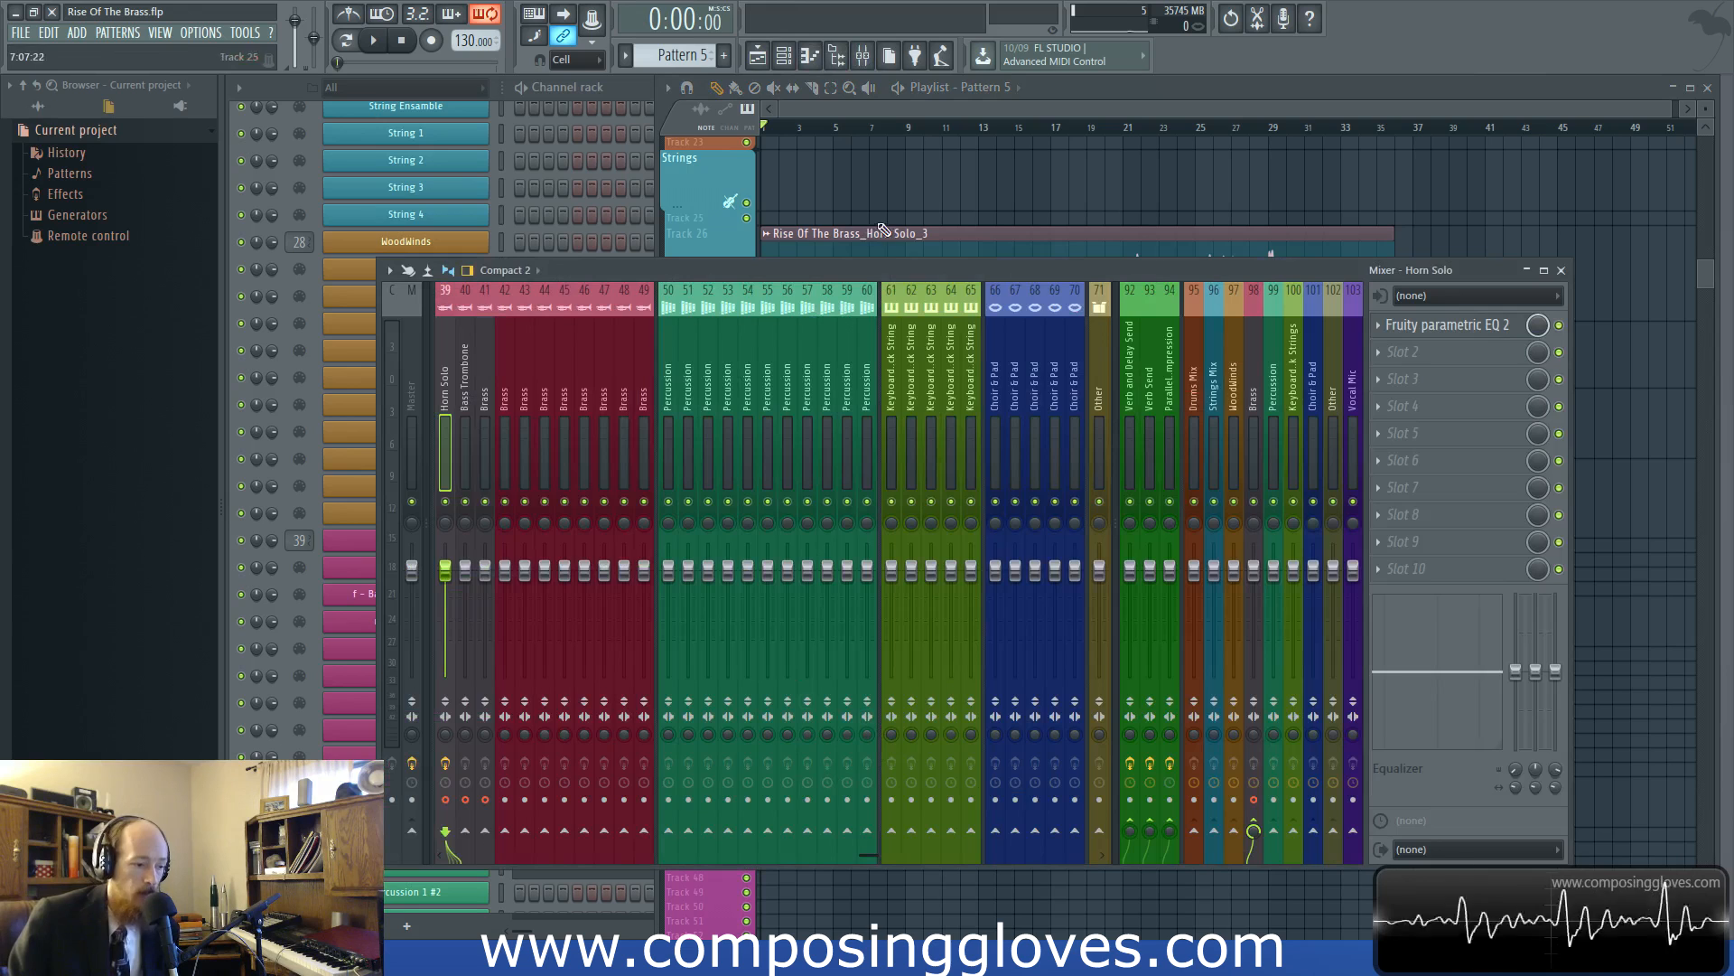
Move the mixer higher over the playlist and check its disk recording and plugin delay compensation options
left_click_drag(874, 271, 887, 205)
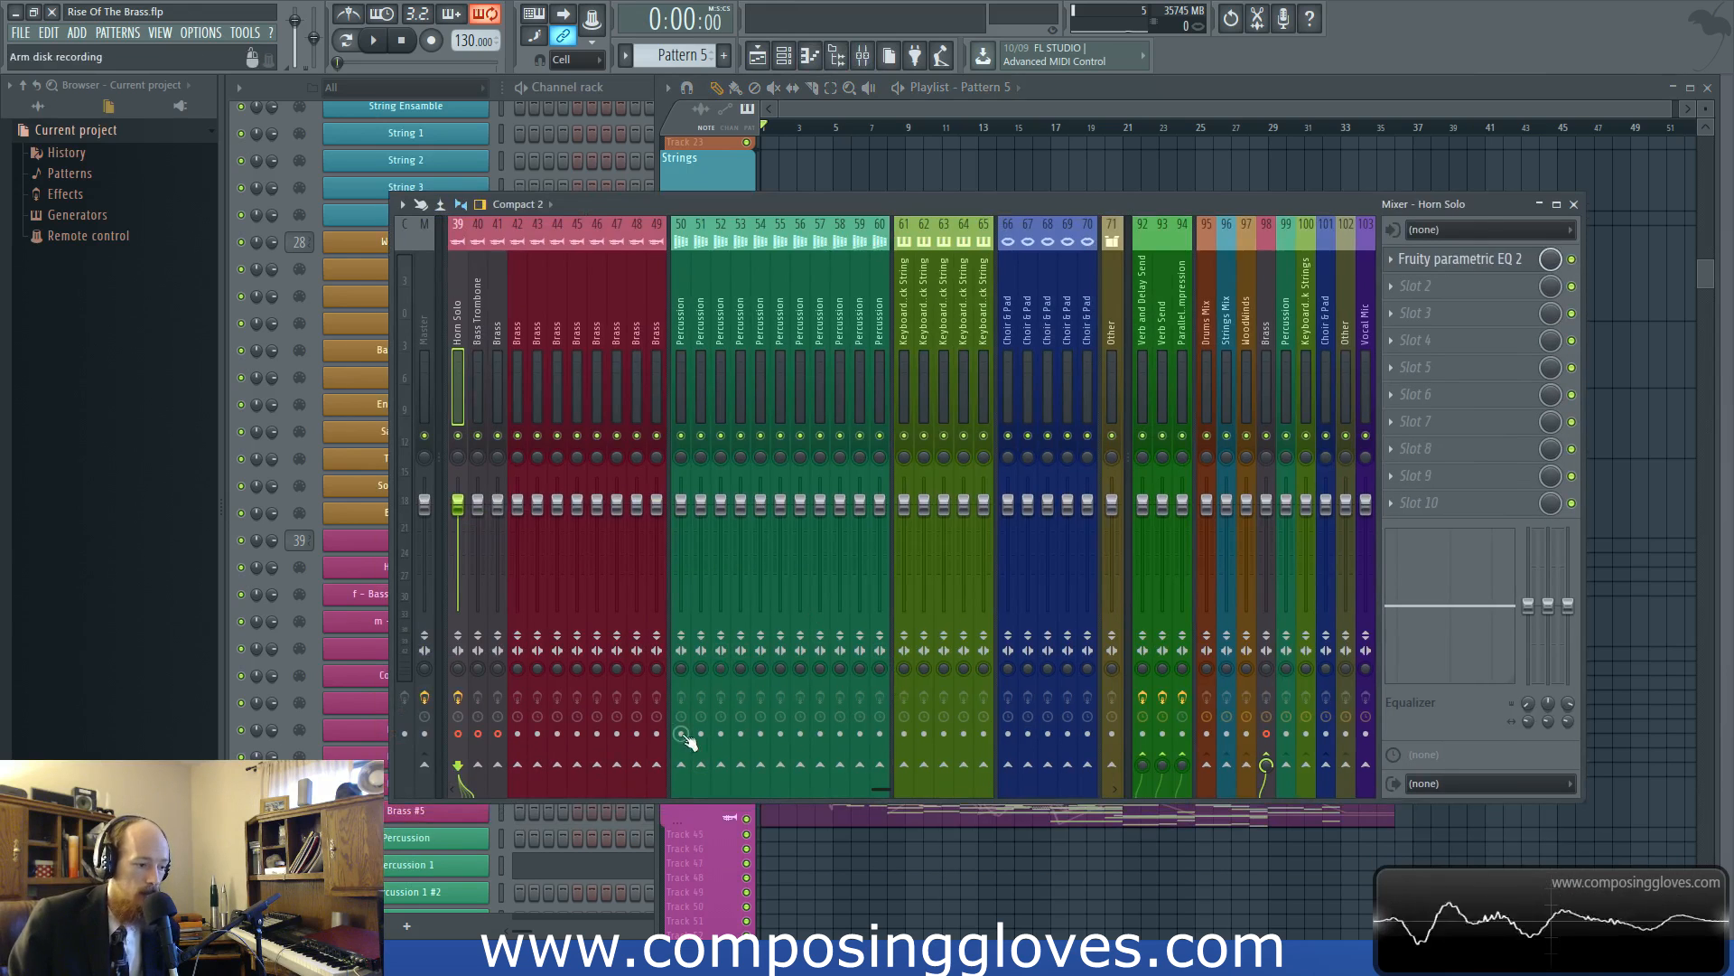
left_click(402, 204)
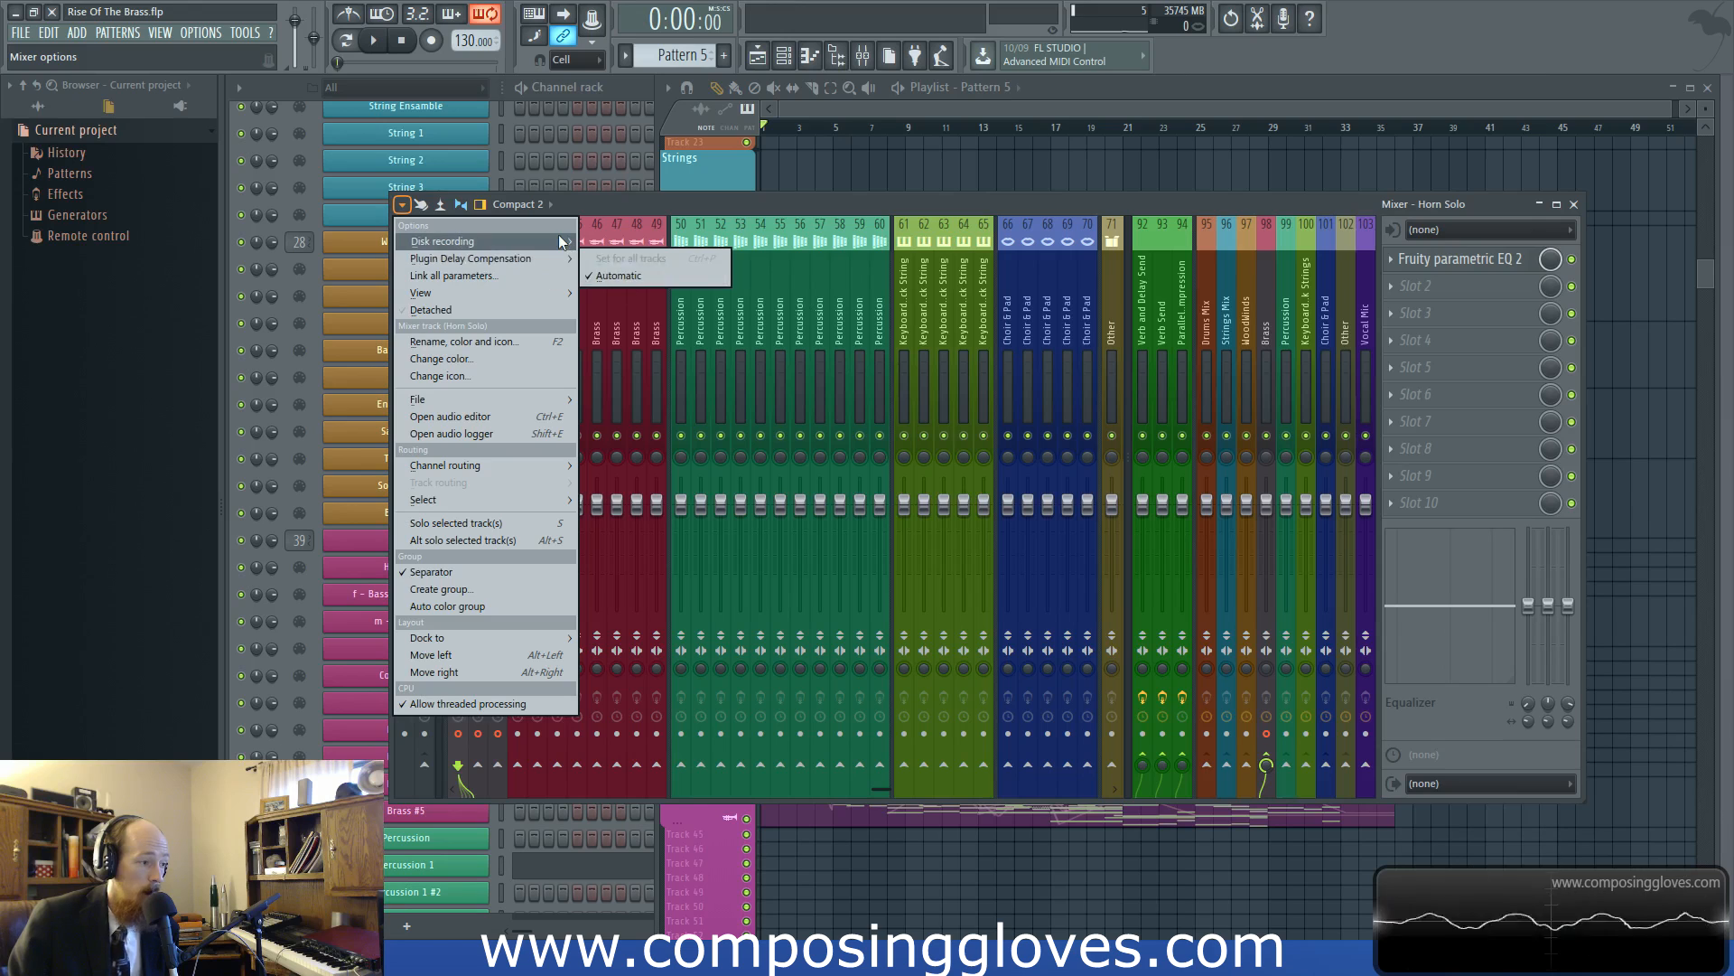
mouse_move(559, 238)
left_click(661, 270)
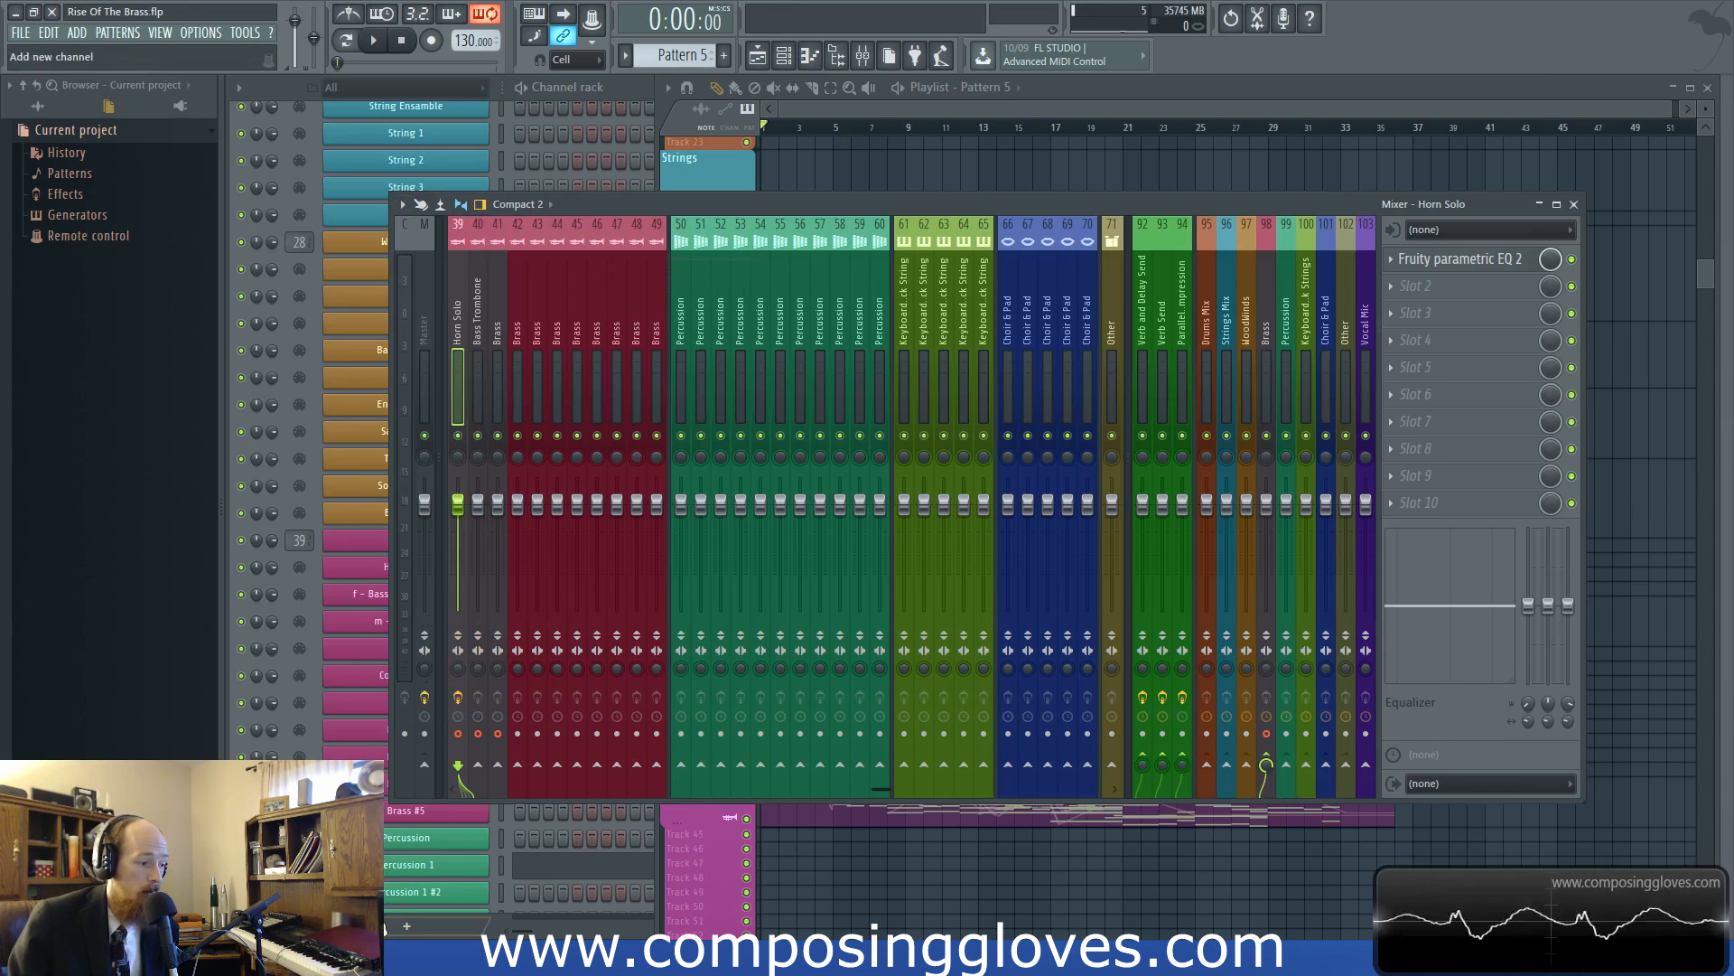
Disarm disk recording on the Horn Solo, Bass Trombone and Brass mixer tracks 39 to 41 and on the Brass bus, track 98
left_click(461, 734)
left_click(479, 735)
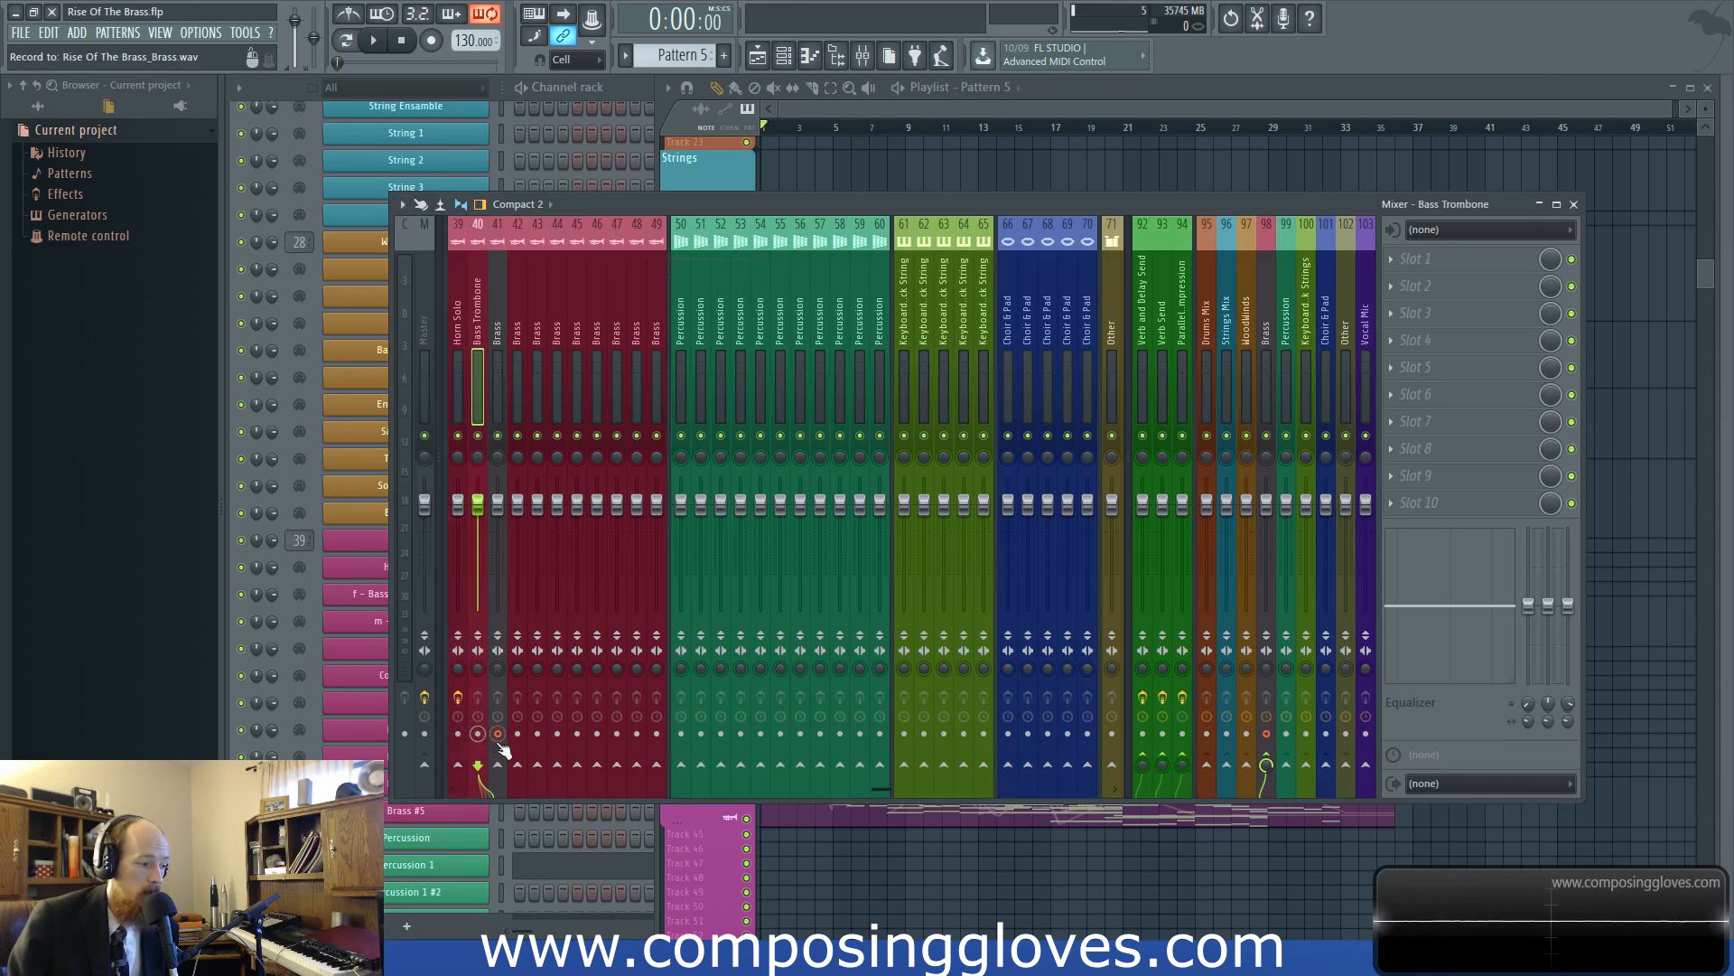
left_click(497, 734)
left_click(1267, 734)
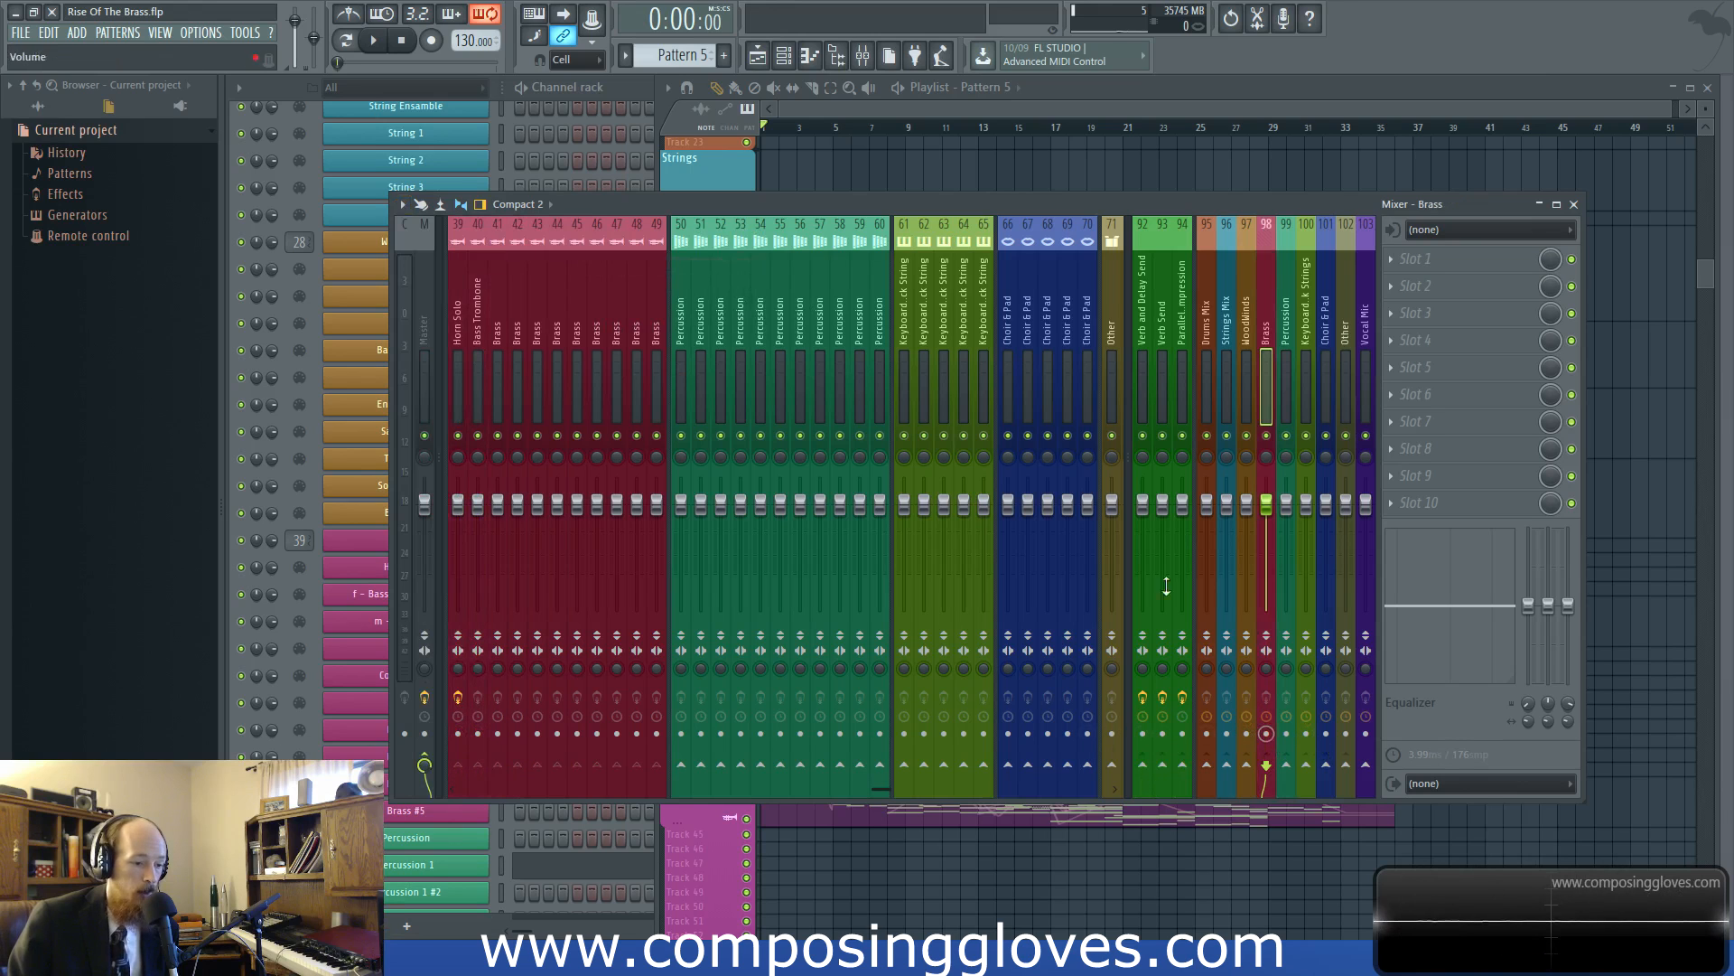
View the rendered brass clips in the playlist, check the Brass bus in the mixer, and return to the playlist
left_click(955, 109)
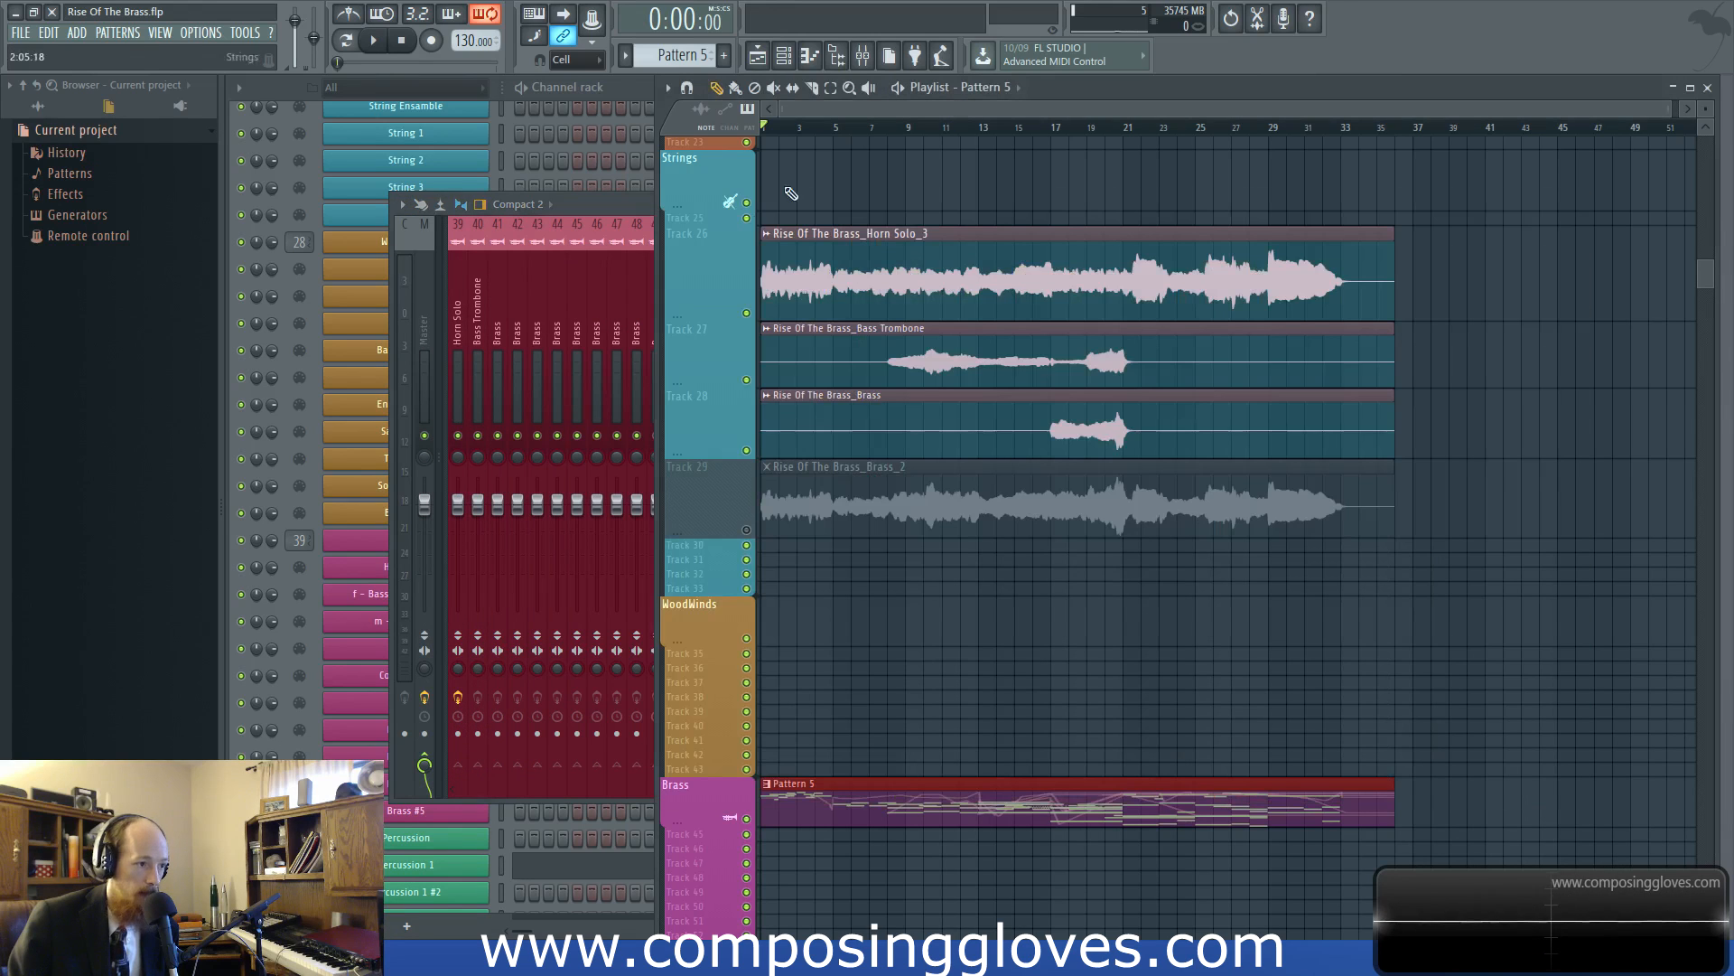
left_click(618, 202)
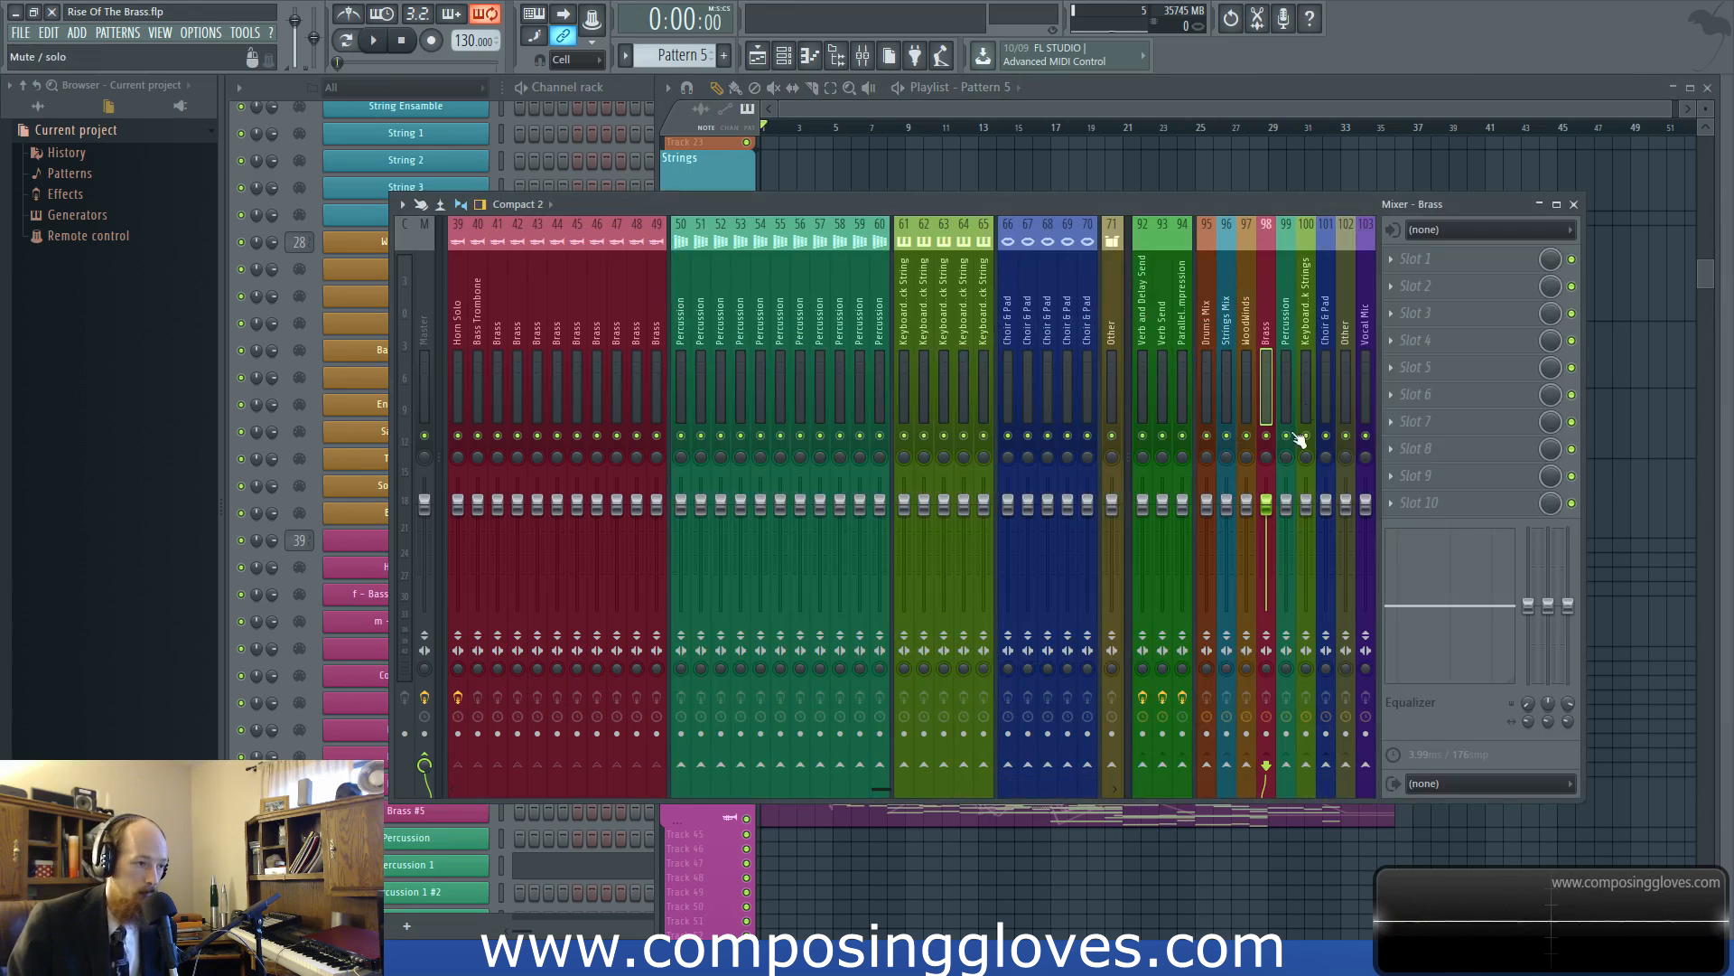
left_click(939, 110)
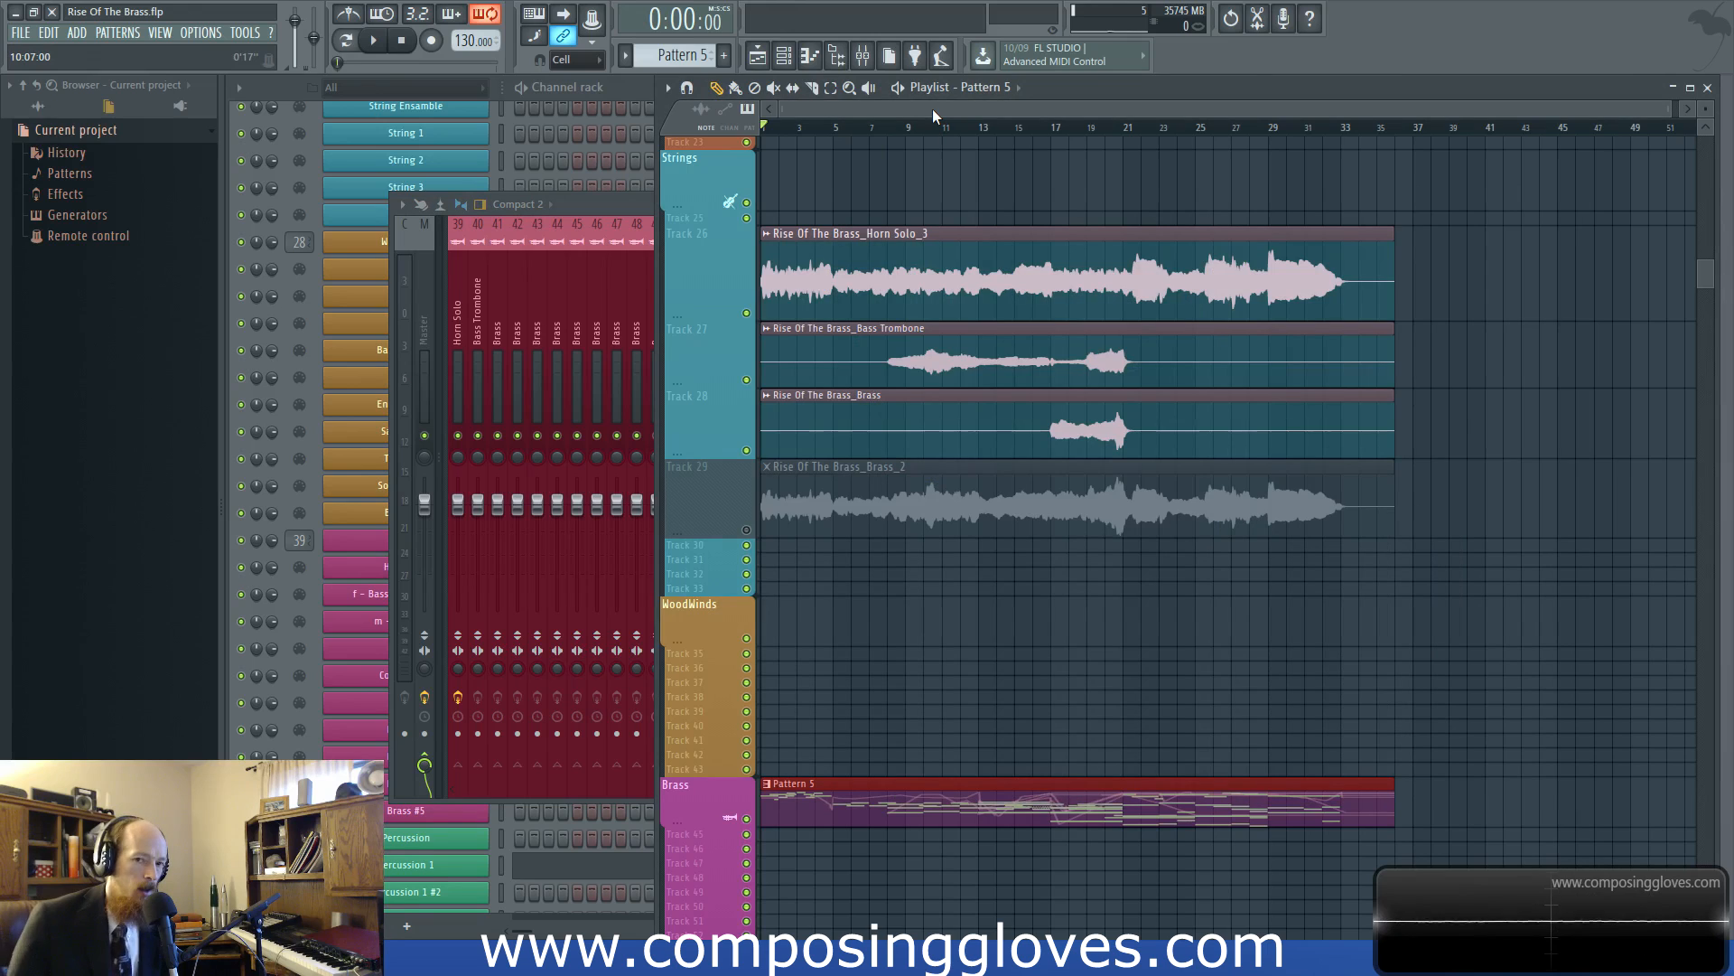